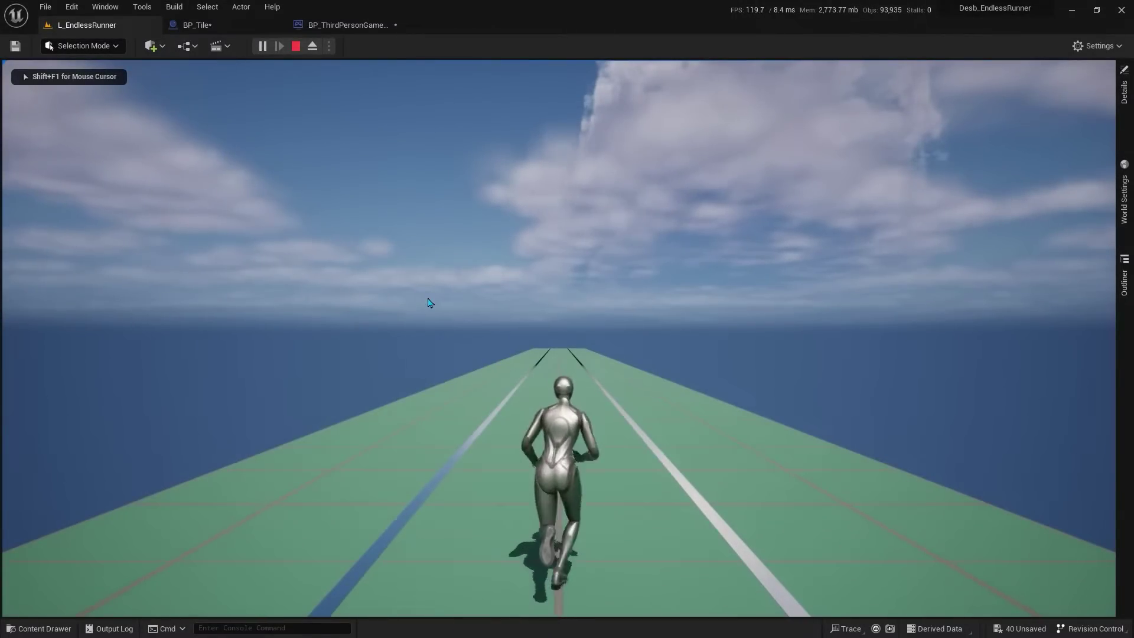
Step: Eject from the running demo, look over the green track from several angles, then open the Content Drawer
key("F8")
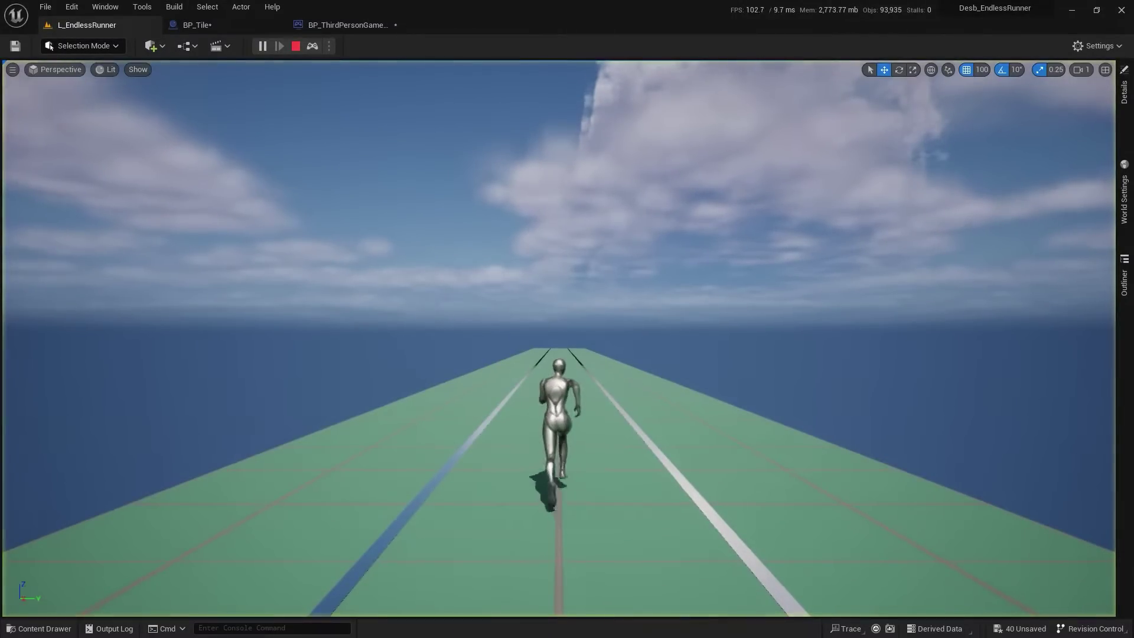
right_click_drag(430, 302, 650, 307)
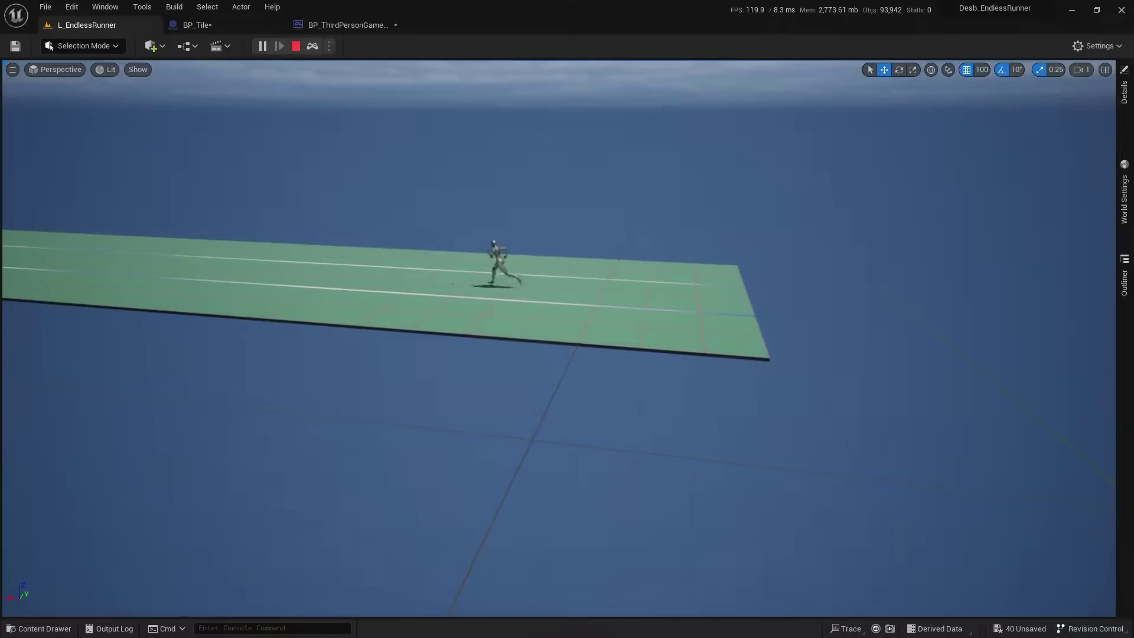
right_click_drag(567, 331, 566, 248)
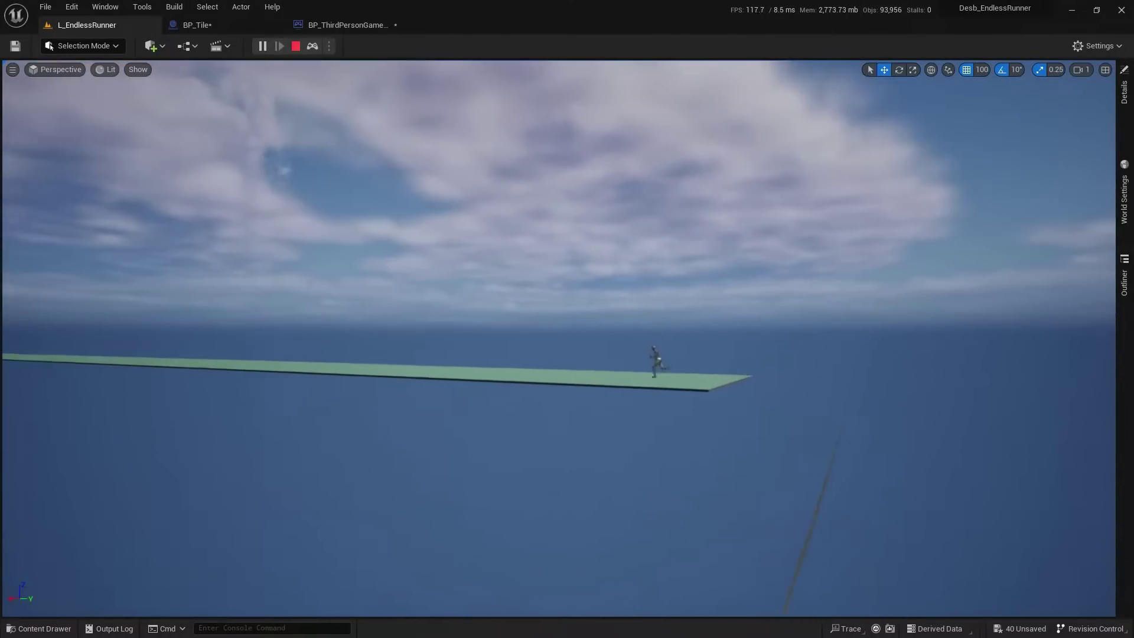
right_click_drag(567, 319, 472, 378)
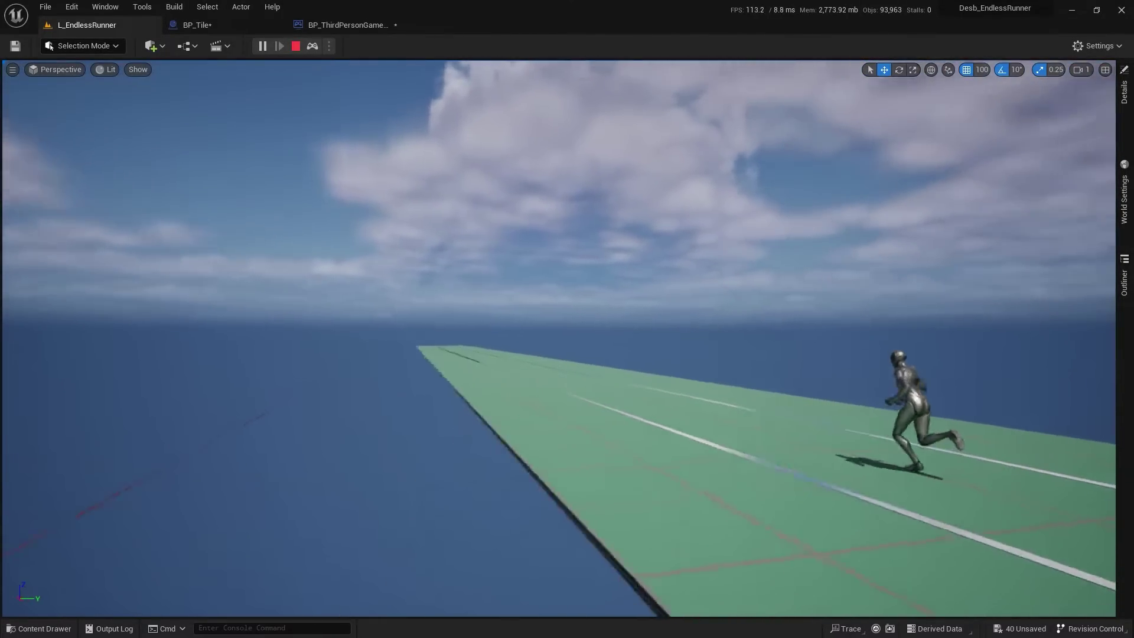
right_click_drag(567, 319, 448, 295)
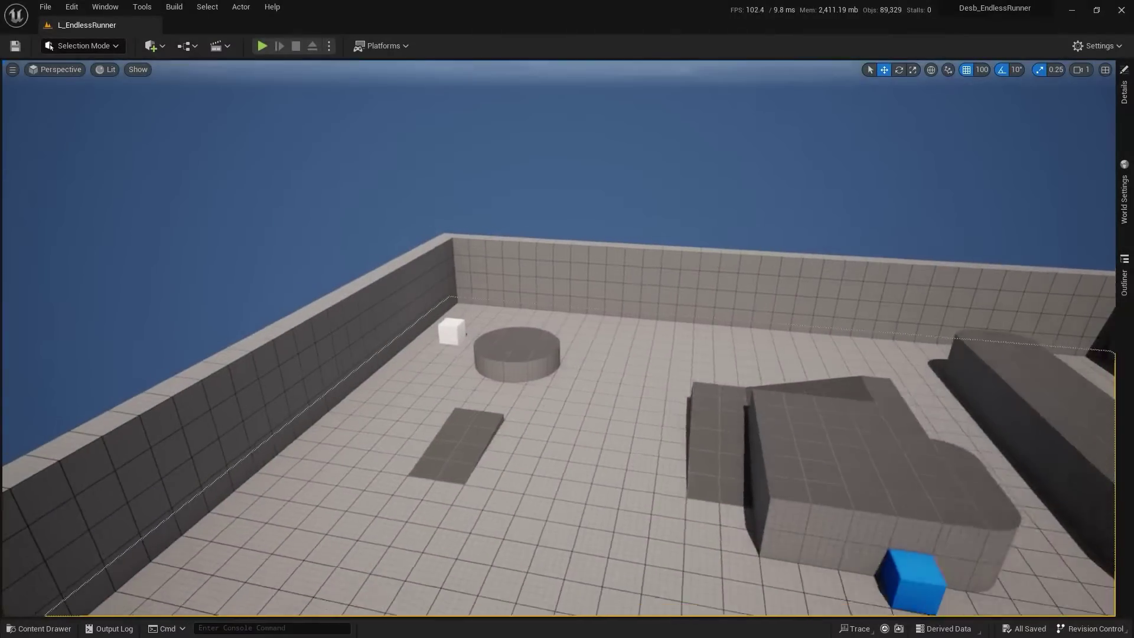
right_click_drag(602, 460, 602, 459)
key("ctrl+space")
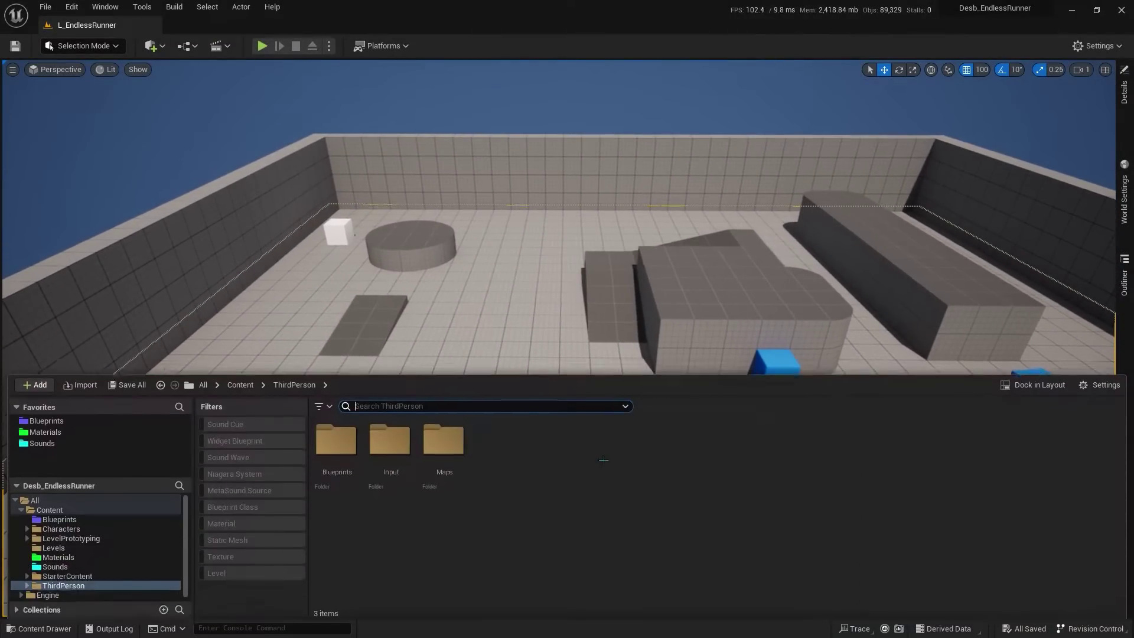
Step: In the Blueprints folder, create an Actor-based Blueprint class called BP_Tile and open it
left_click(73, 419)
right_click(424, 474)
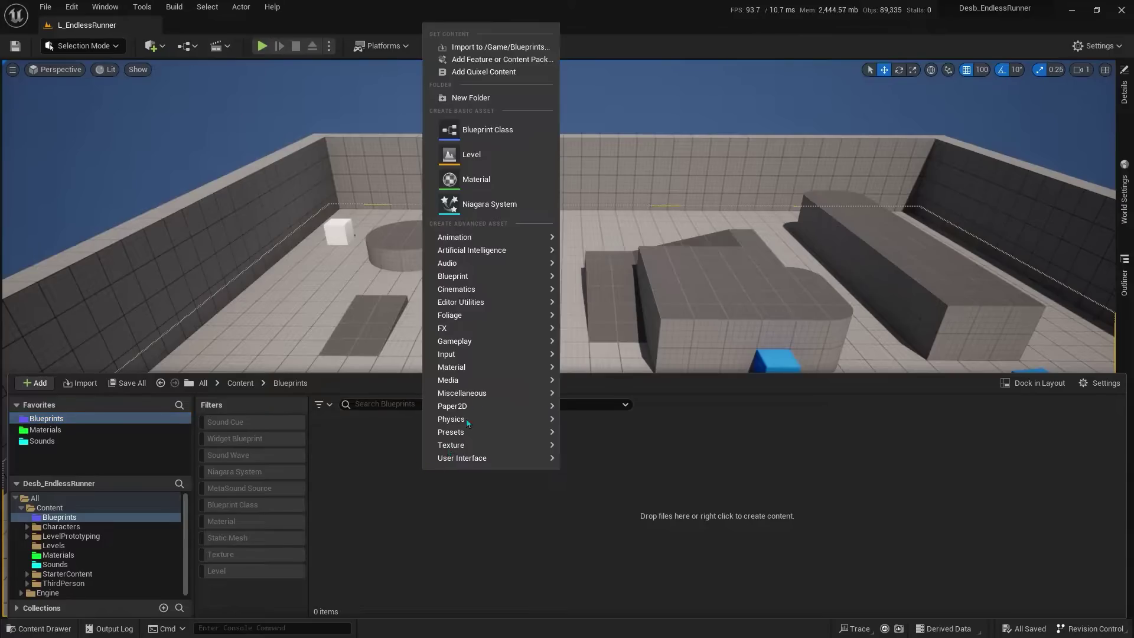
left_click(501, 140)
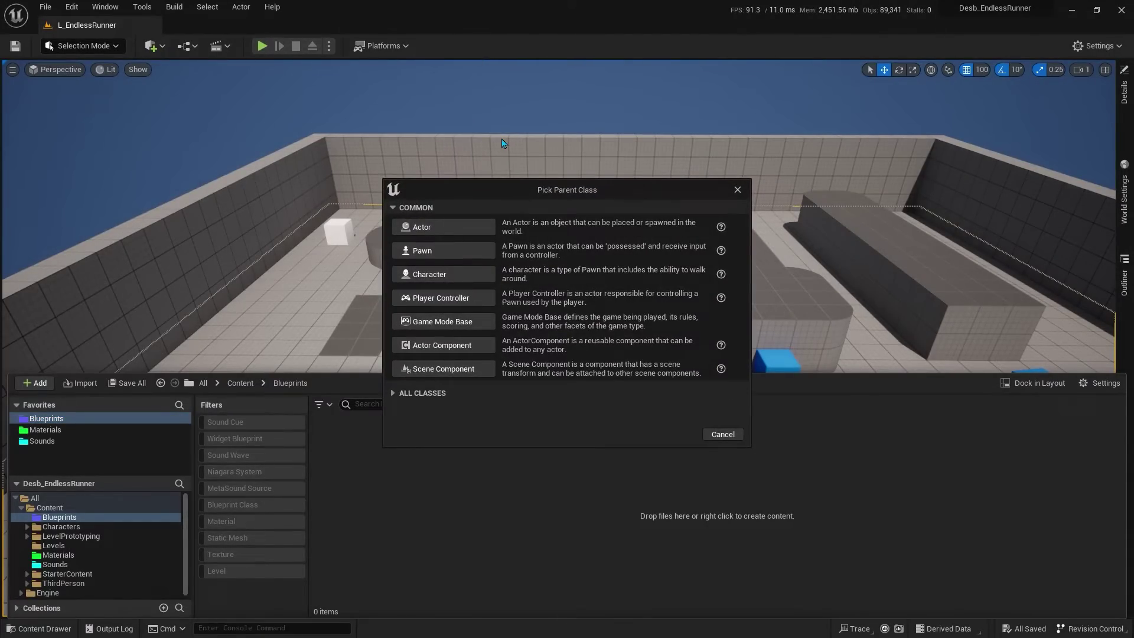
left_click(445, 228)
type("BP_Tile")
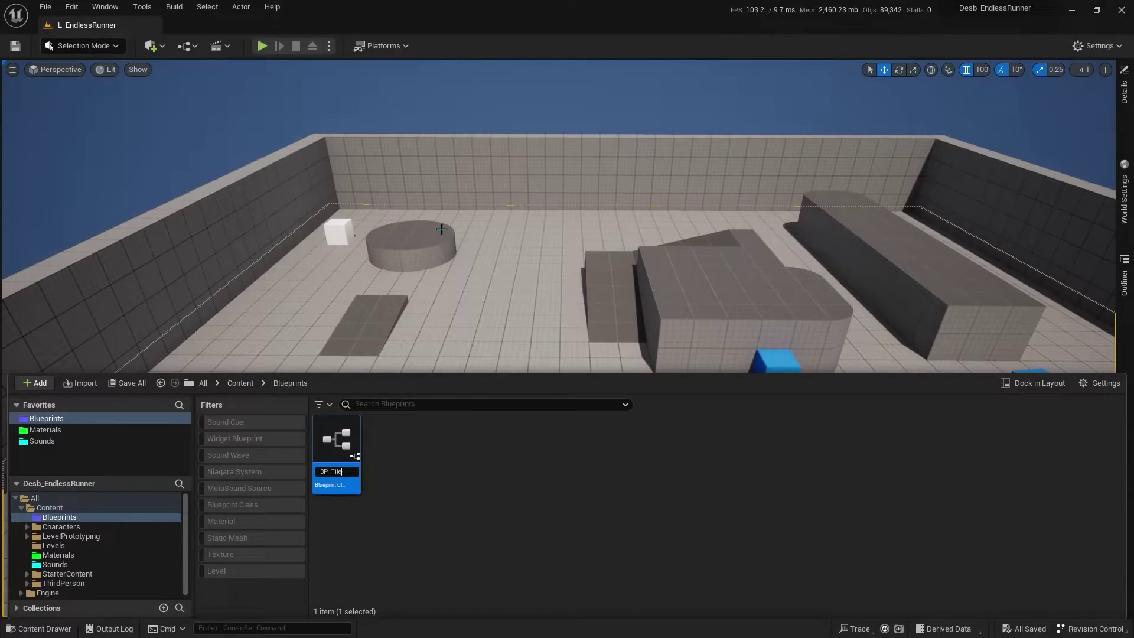
key("Return")
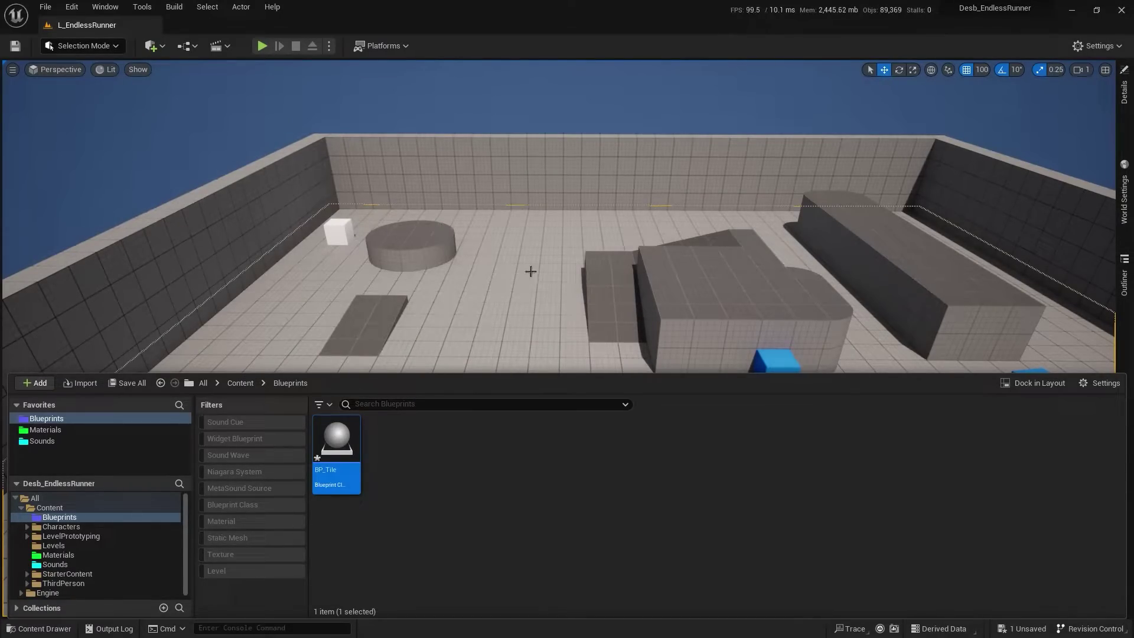
double_click(336, 438)
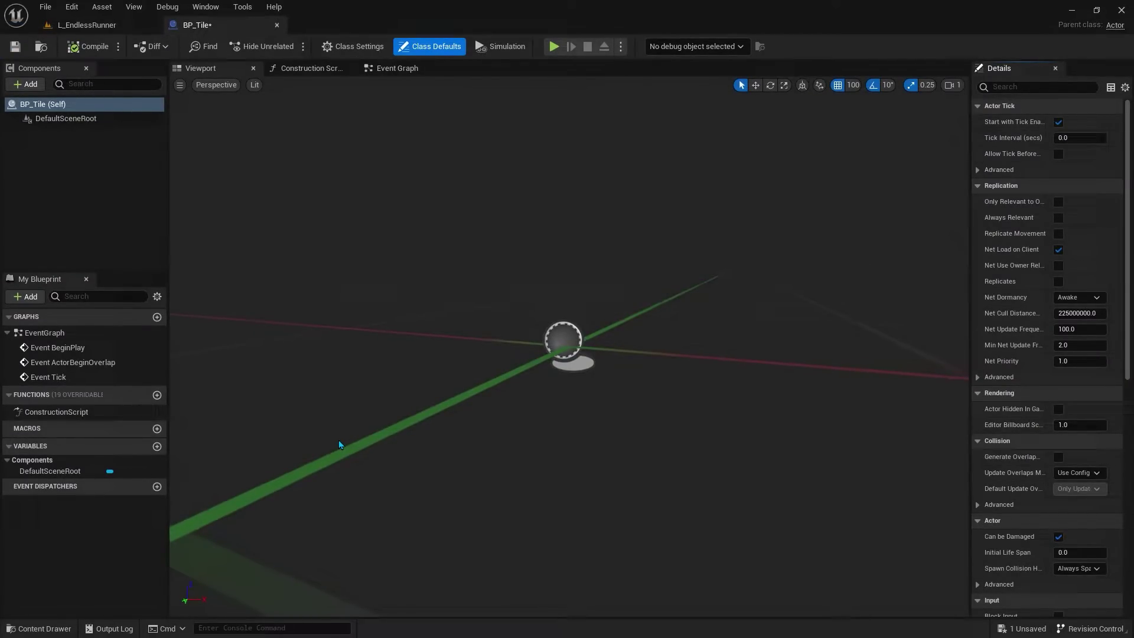
Step: Add a Cube component to BP_Tile and rename it Tile
mouse_move(338, 440)
right_mouse_down()
mouse_move(283, 413)
mouse_move(307, 362)
right_mouse_up()
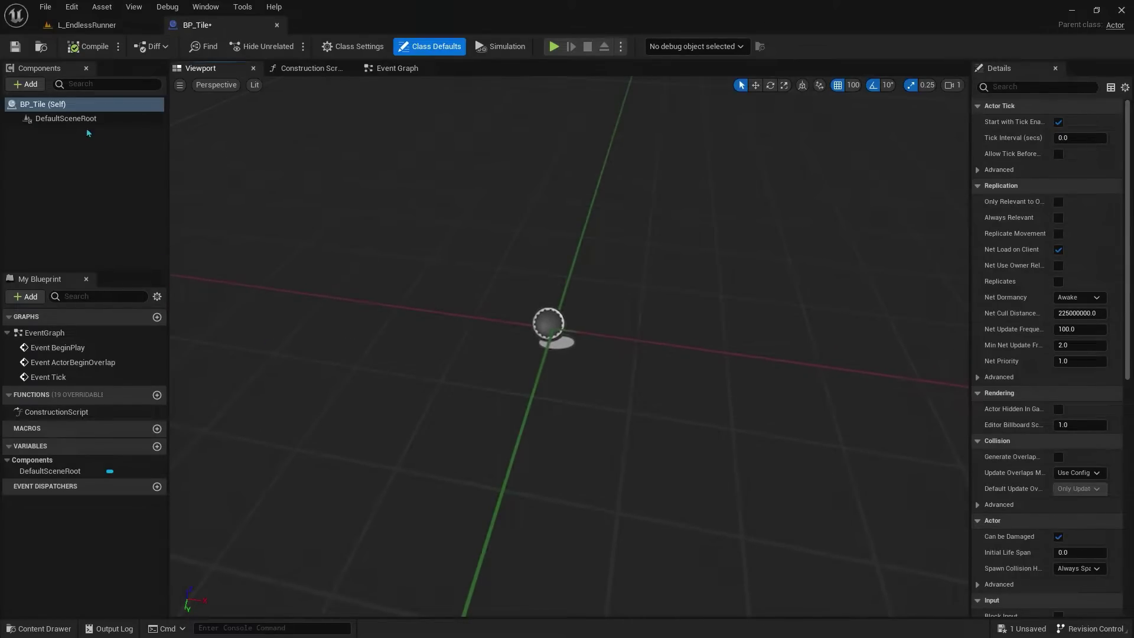
left_click(30, 84)
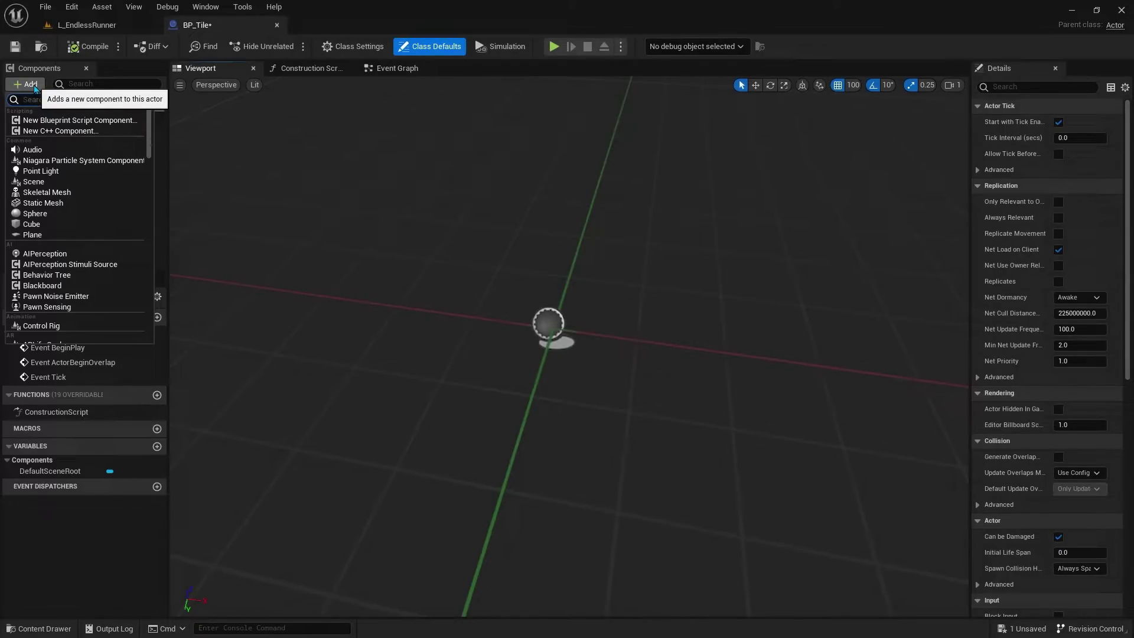
left_click(63, 225)
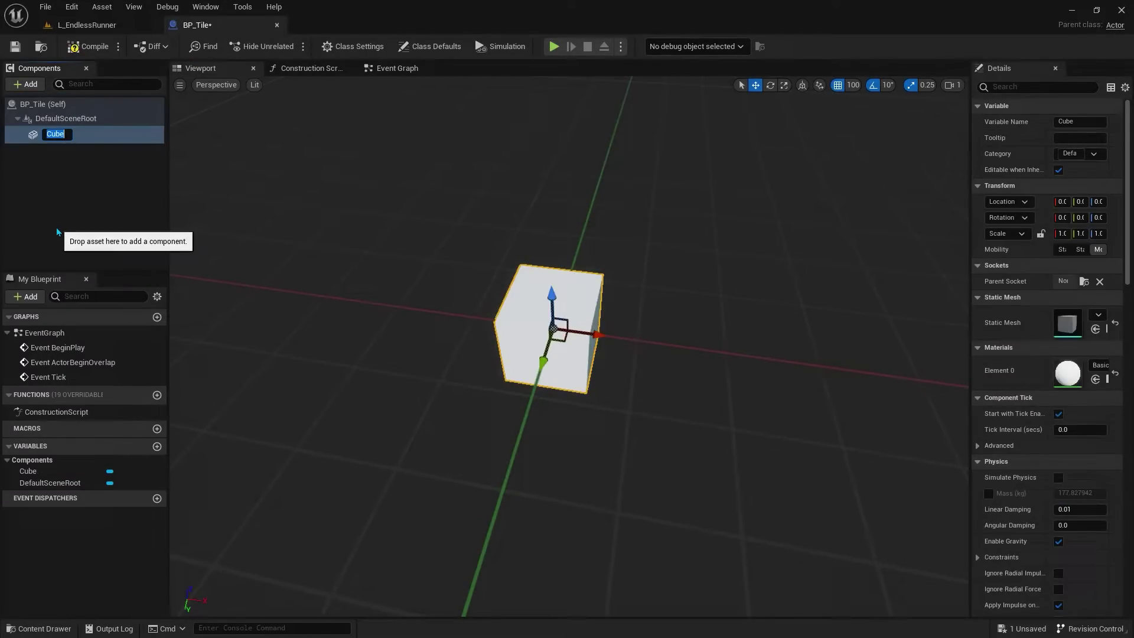
type("Tile")
key("Return")
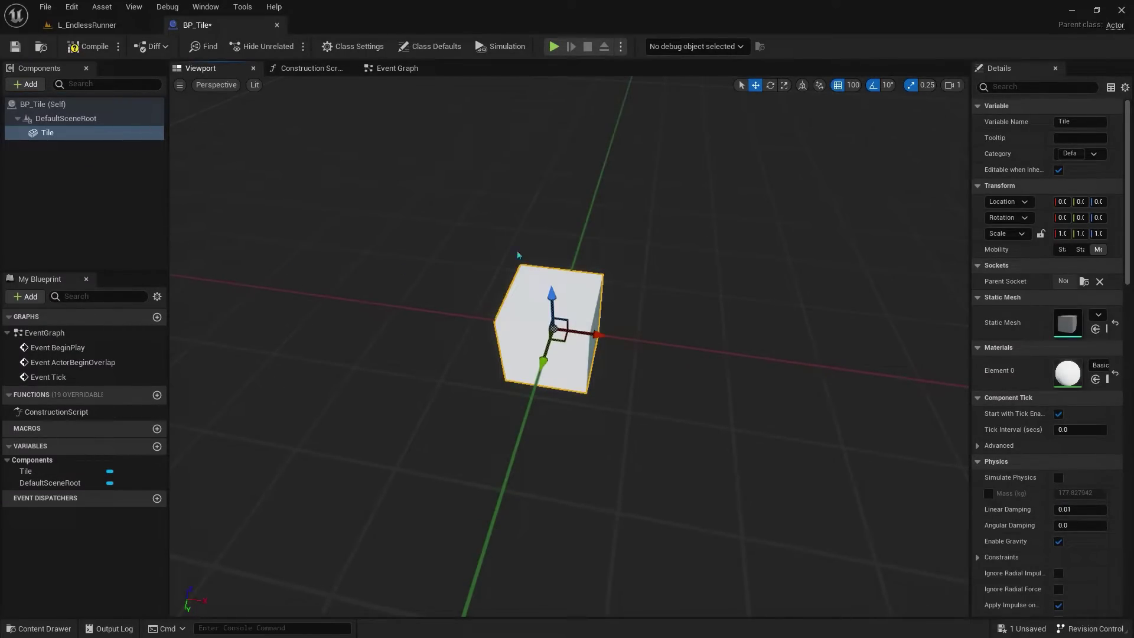
Step: Scale Tile to 10, 10, 0.1 to flatten it into a plane, then return to L_EndlessRunner
left_click_drag(971, 204, 866, 206)
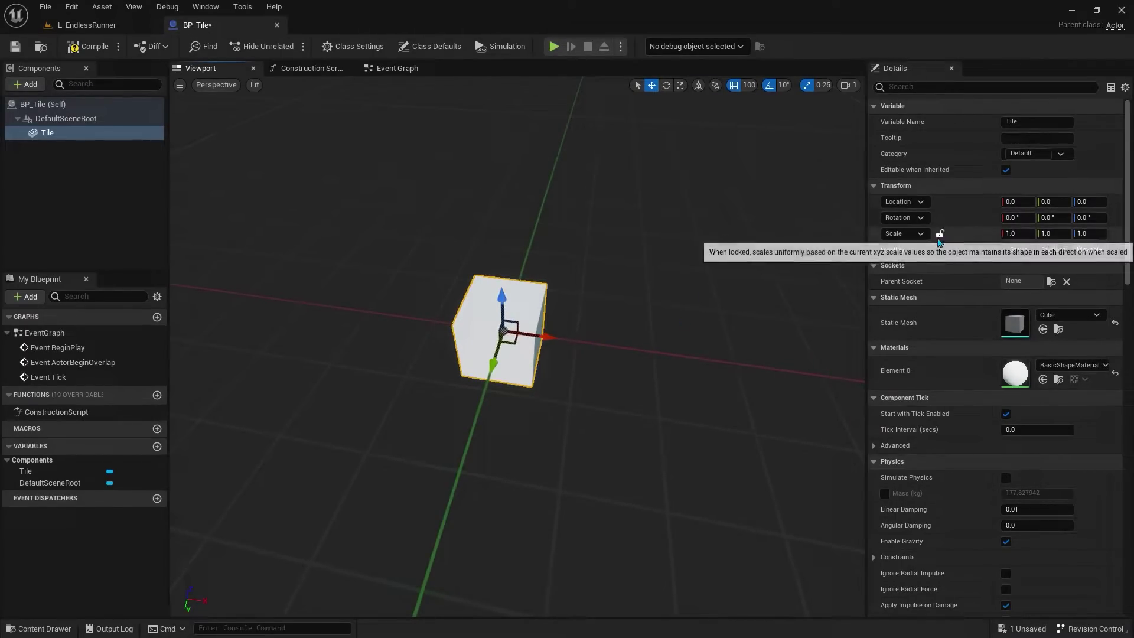
left_click(1014, 233)
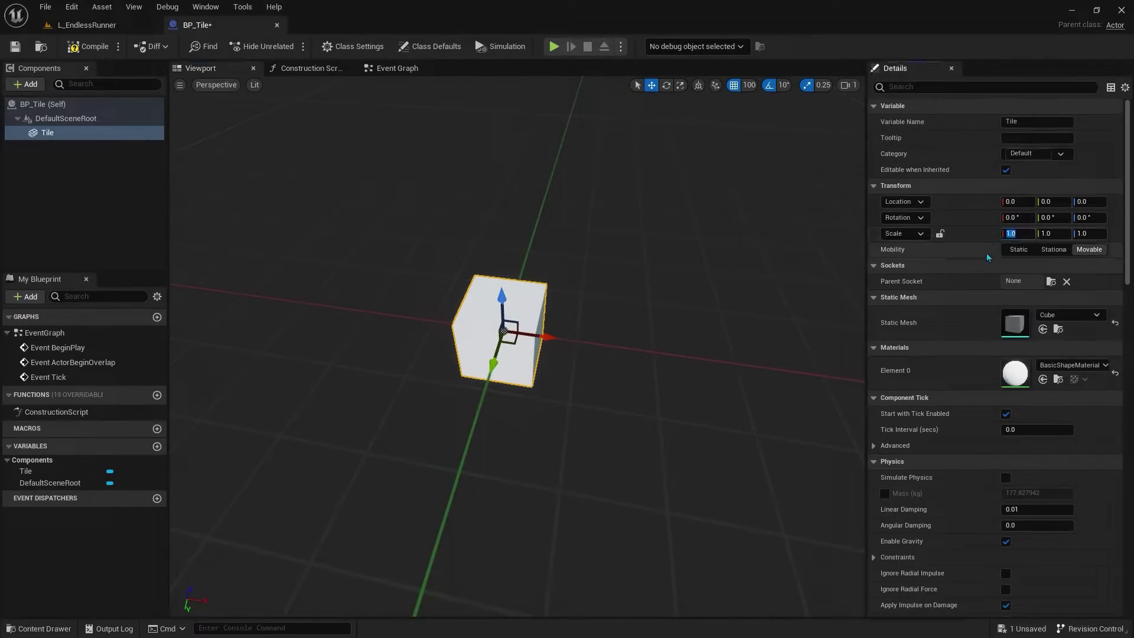
type("10")
key("Return")
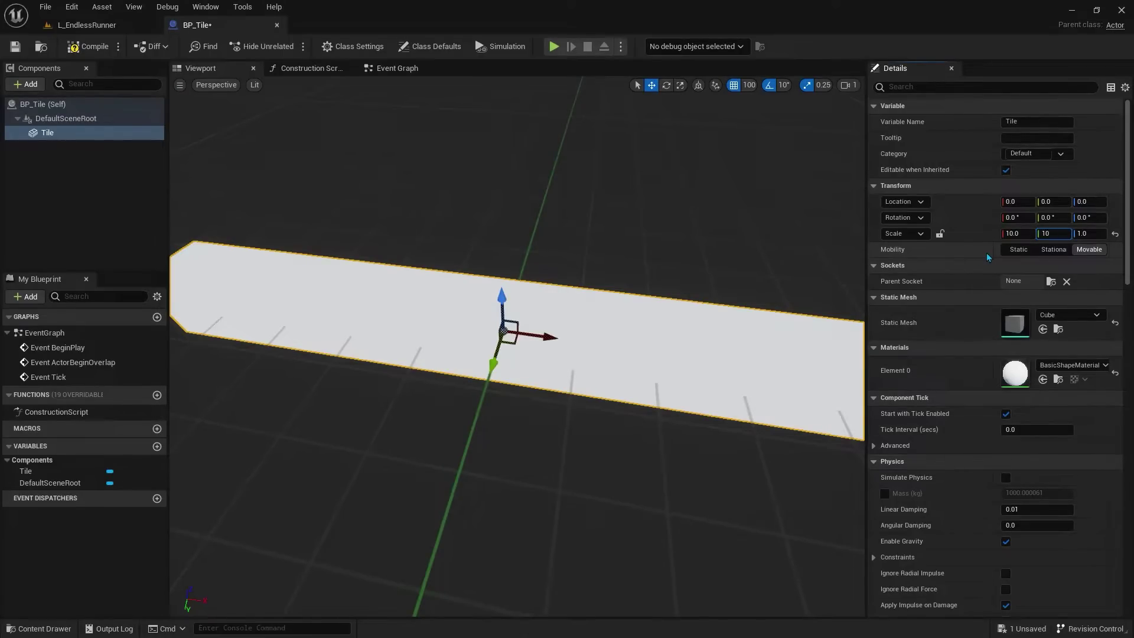
key("Return")
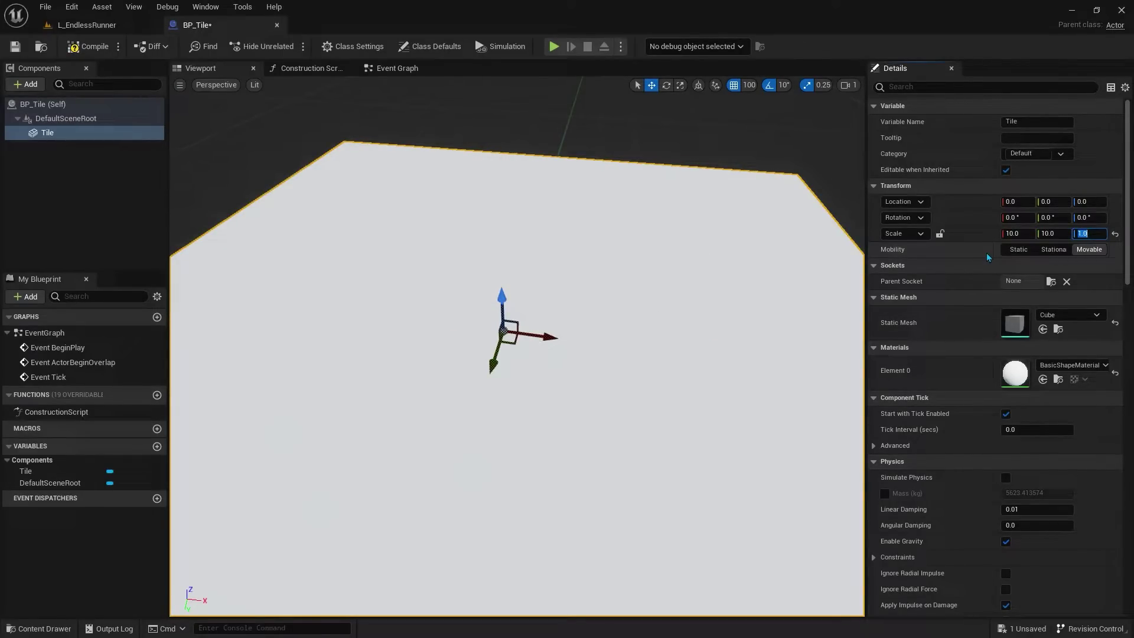
type(".1")
key("Return")
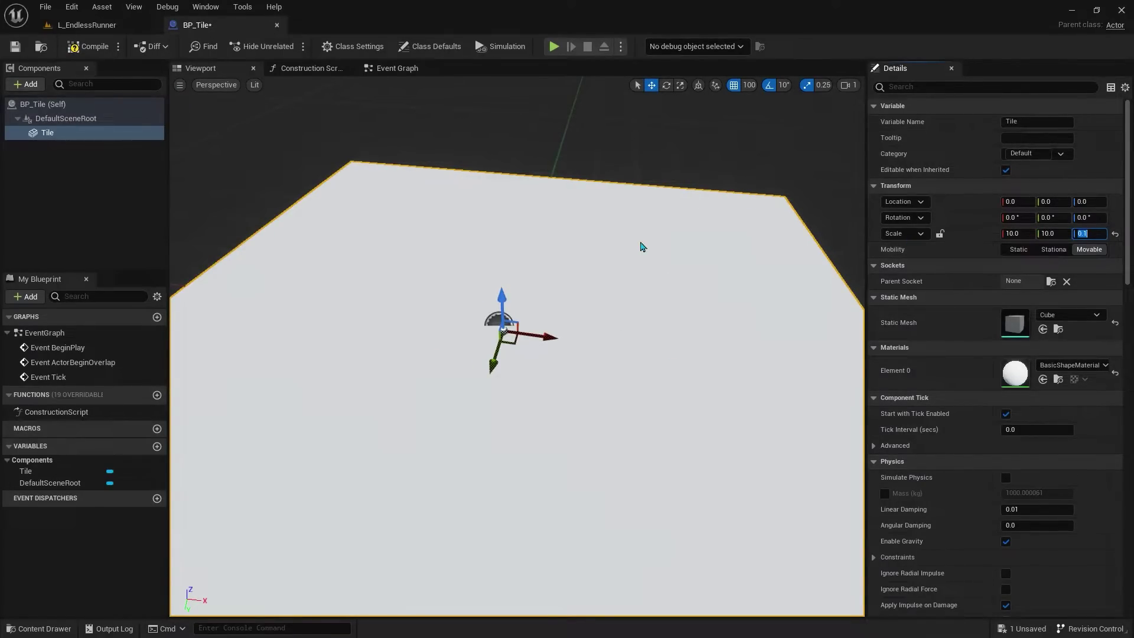
scroll(640, 246, "down", 5)
right_click_drag(640, 246, 640, 224)
right_click_drag(258, 160, 258, 165)
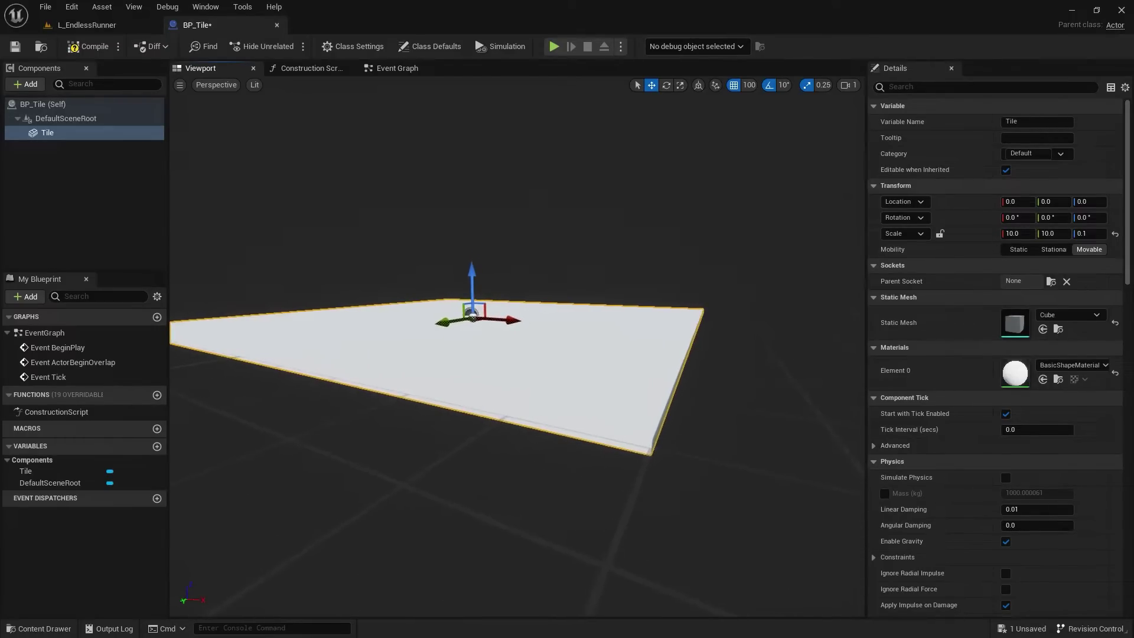
left_click(111, 26)
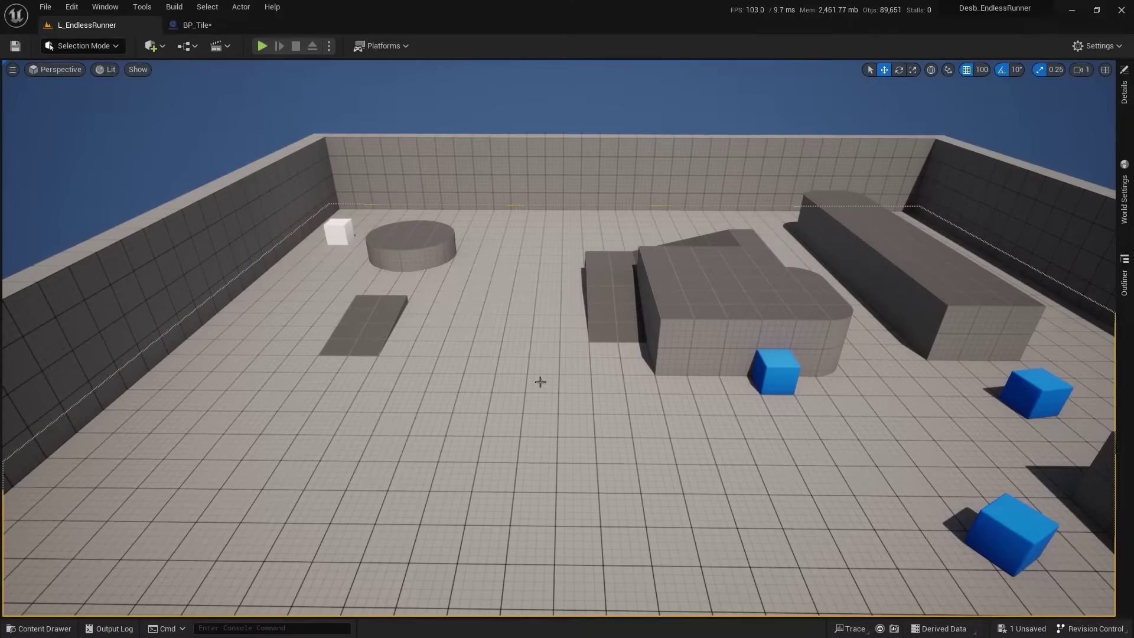
Step: Find the grey block's material MI_PrototypeGrid_TopDark and copy it into Content/Materials
left_click(690, 289)
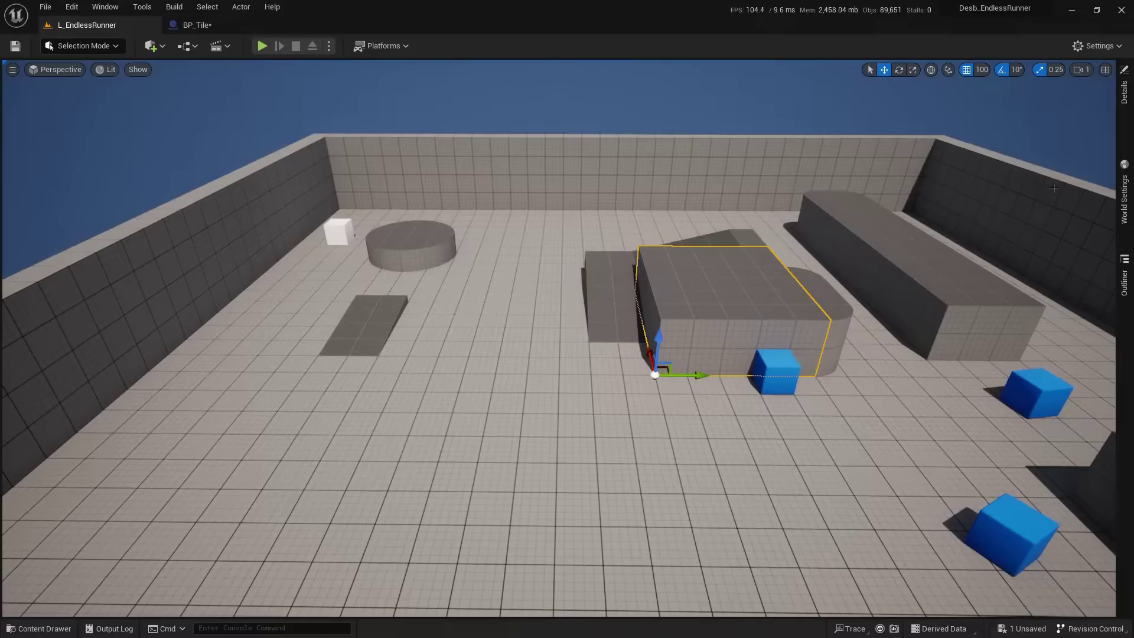
left_click(1123, 116)
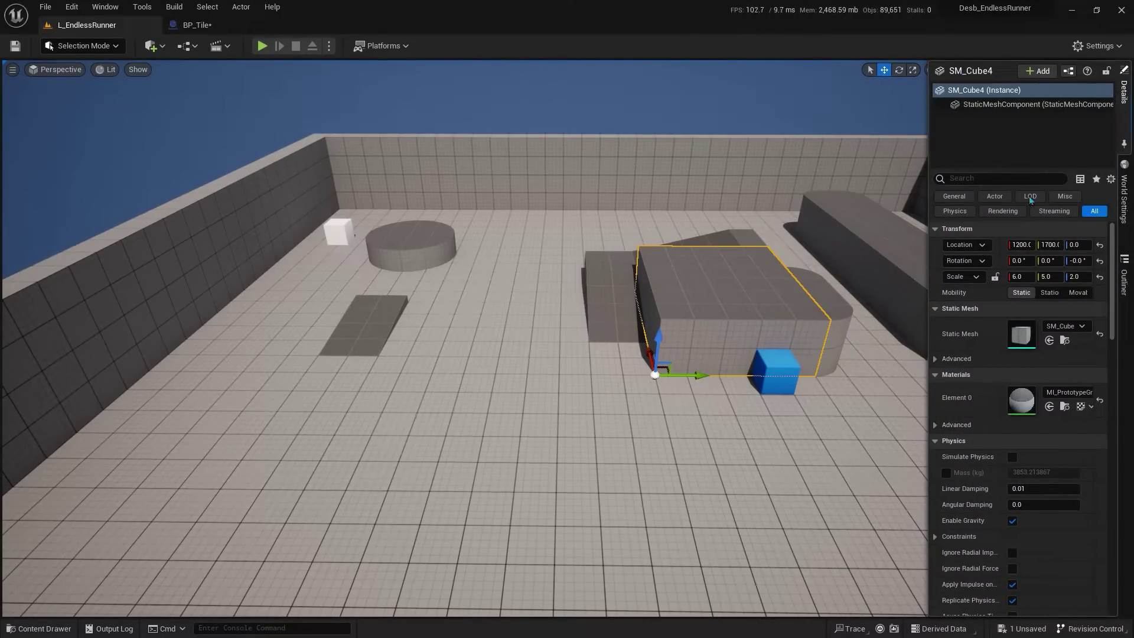
left_click(1064, 407)
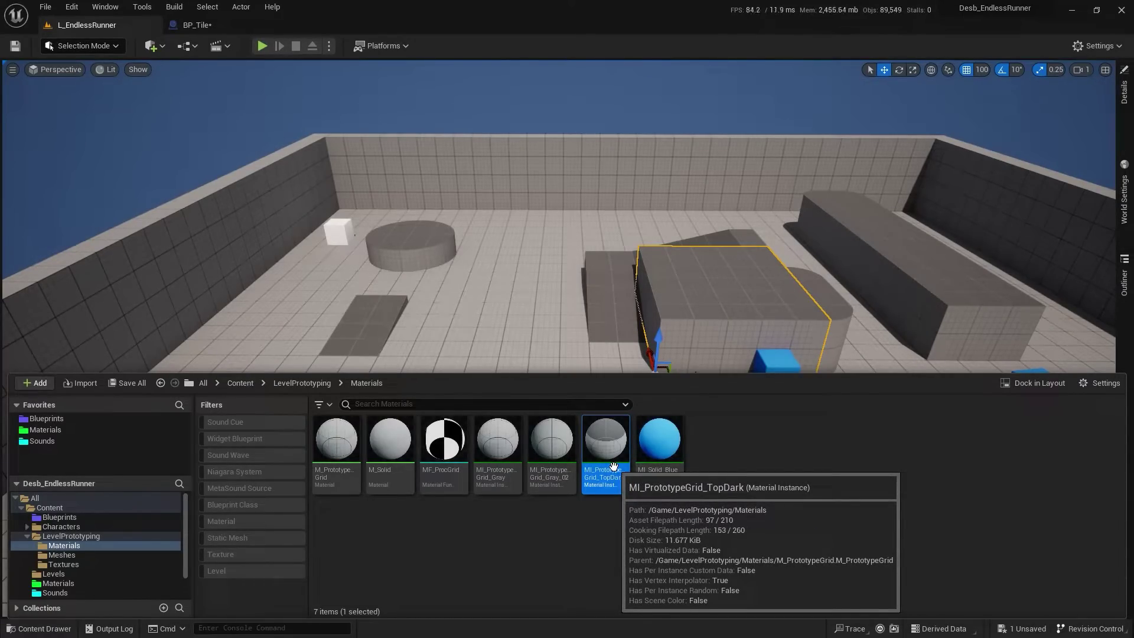
left_click_drag(613, 466, 69, 585)
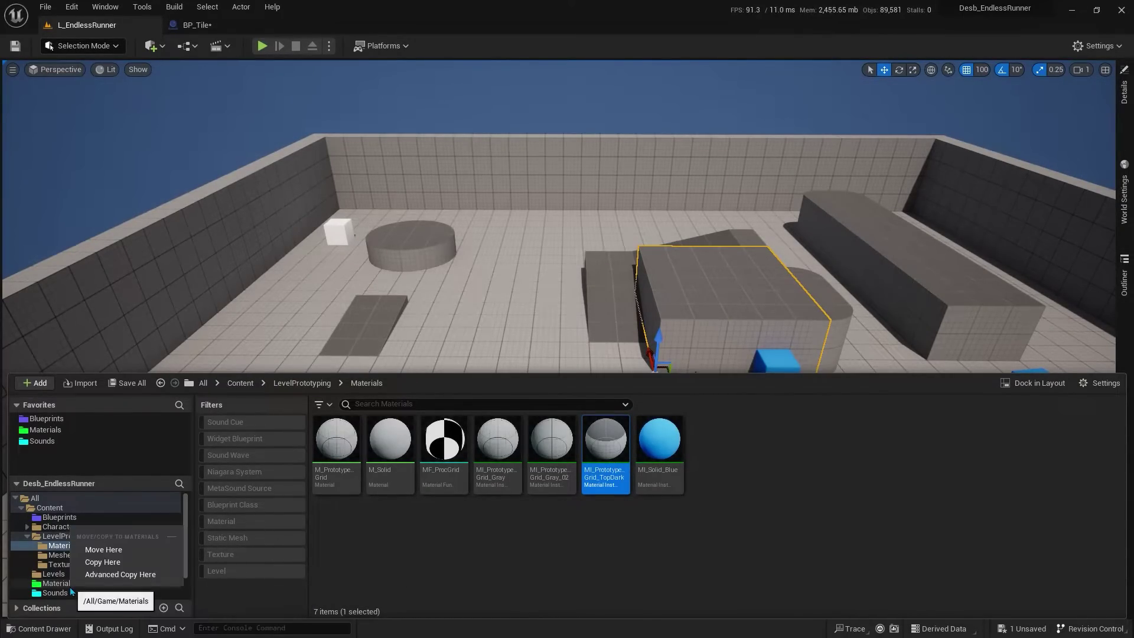
left_click(100, 565)
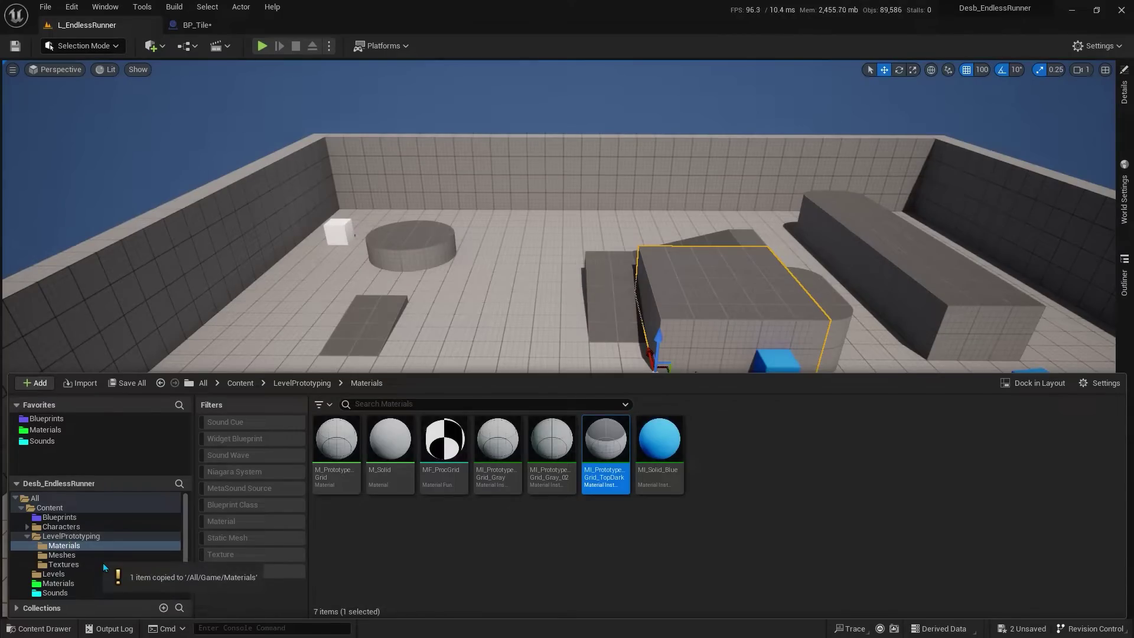
left_click(71, 583)
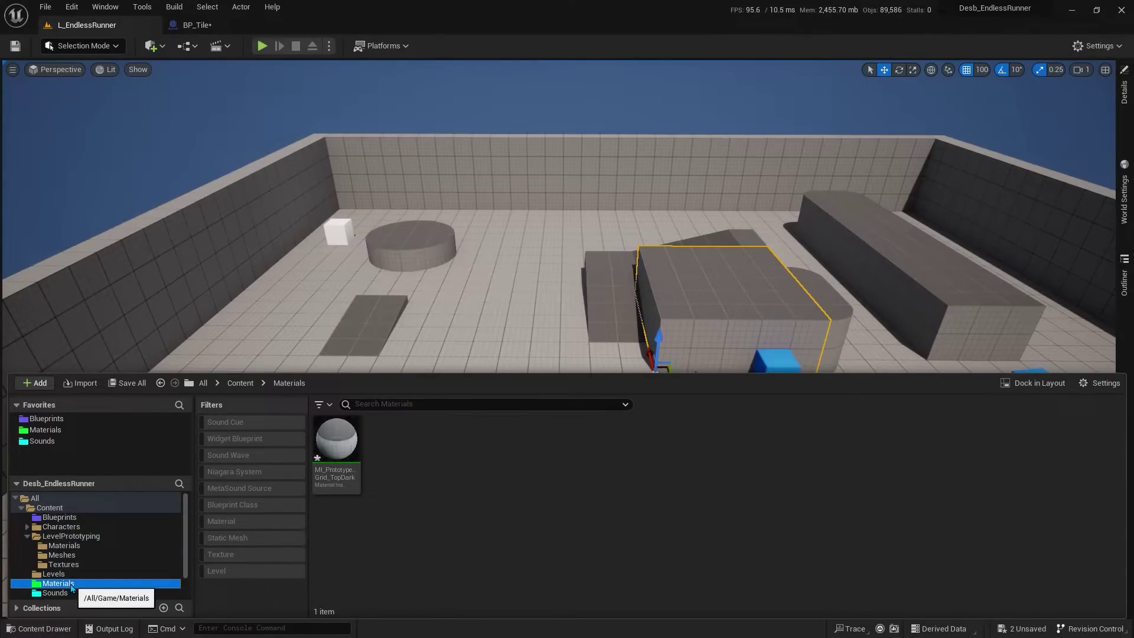
Step: Rename the copied material to MI_TileGrid and go back to BP_Tile
left_click(331, 487)
key("F2")
type("MI_Tile")
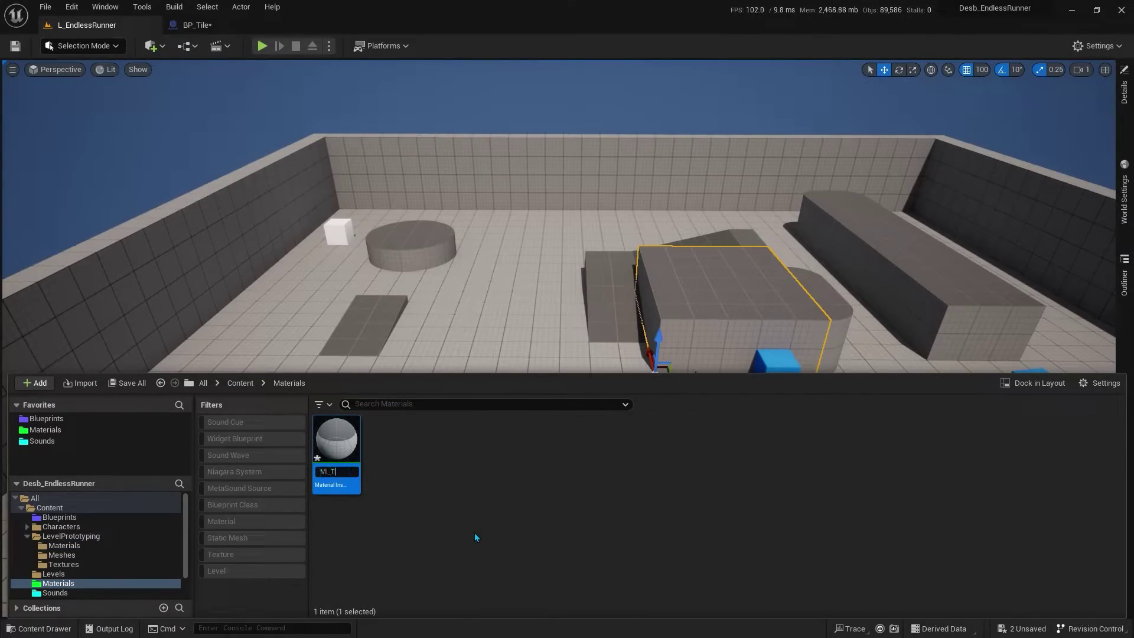
type("G")
type("rid")
key("Return")
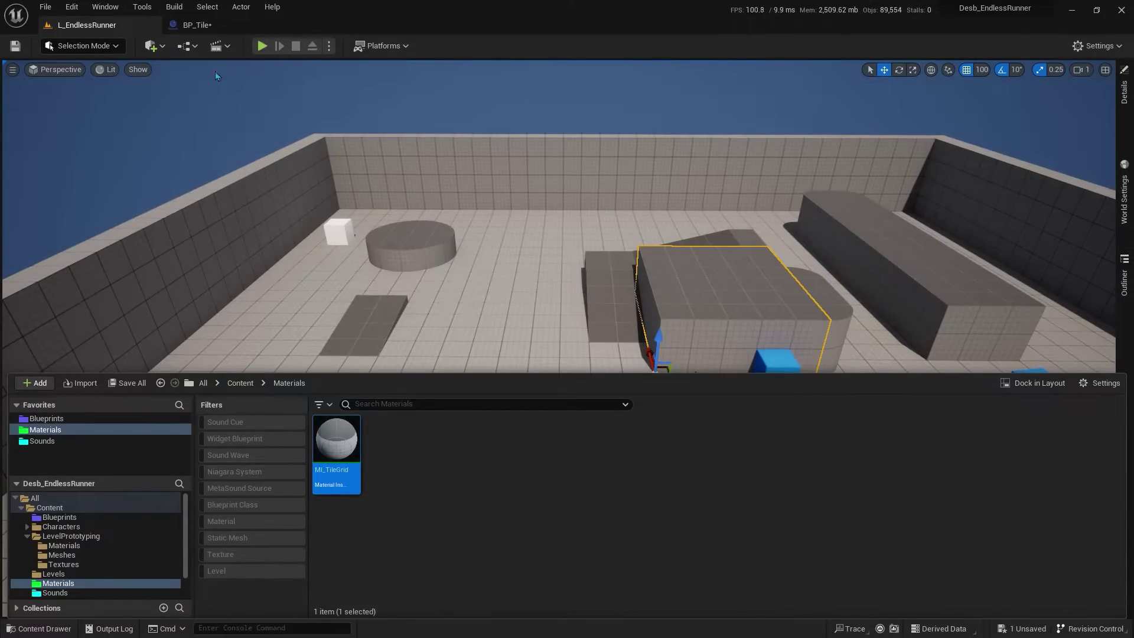
left_click(198, 28)
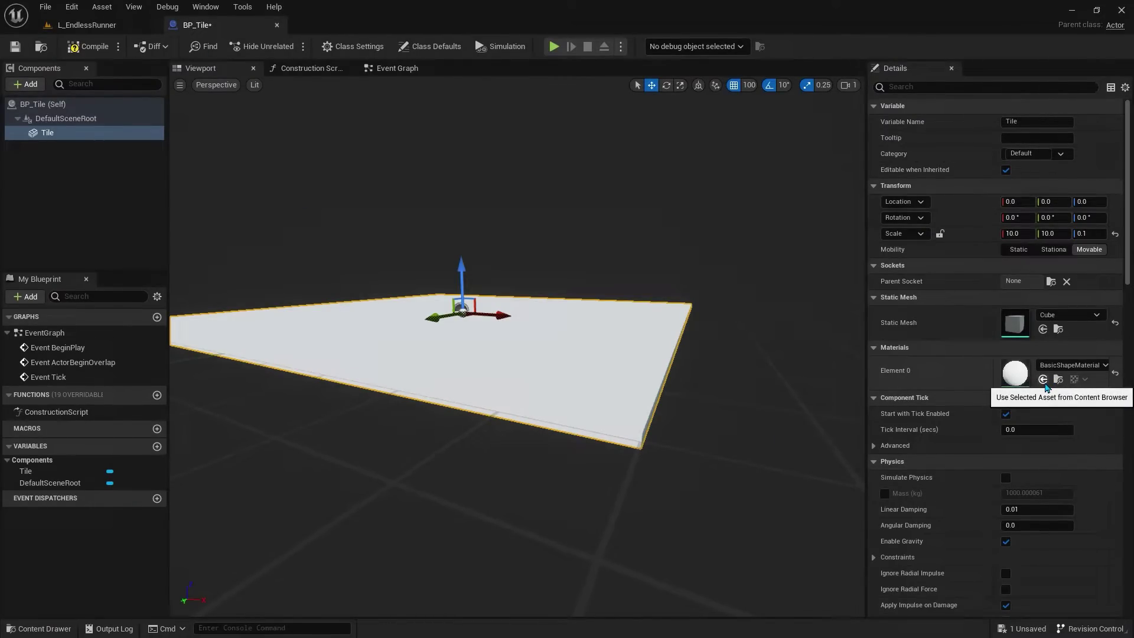
Step: Apply MI_TileGrid to Tile, then duplicate it as D1 with the MI_Translucent material
left_click(1043, 382)
right_click_drag(460, 354, 413, 366)
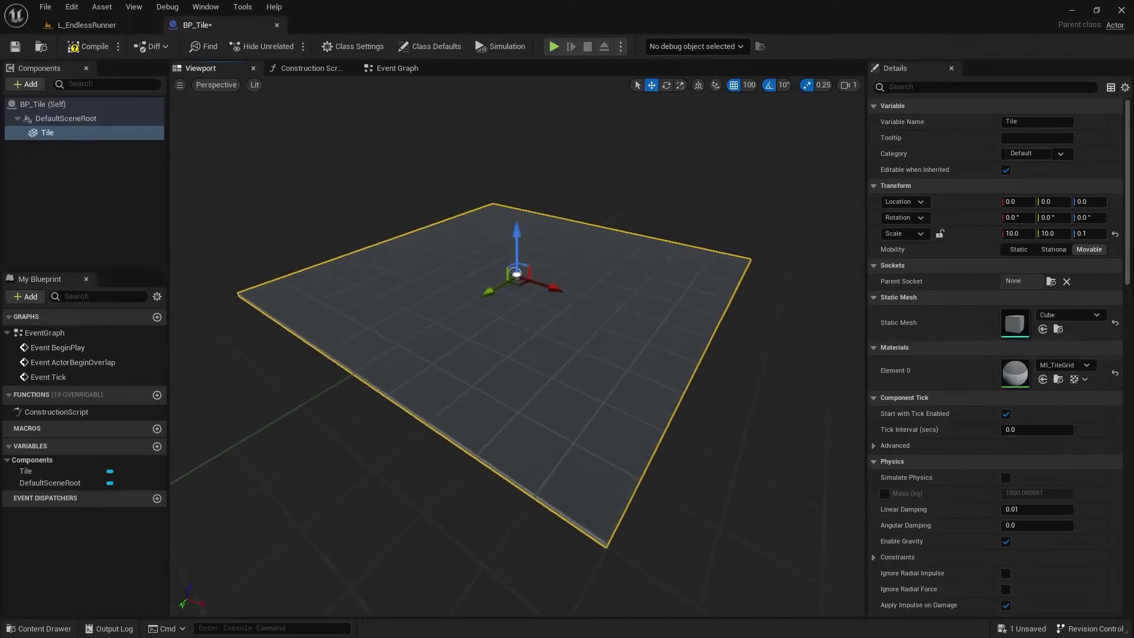
right_click_drag(560, 421, 561, 421)
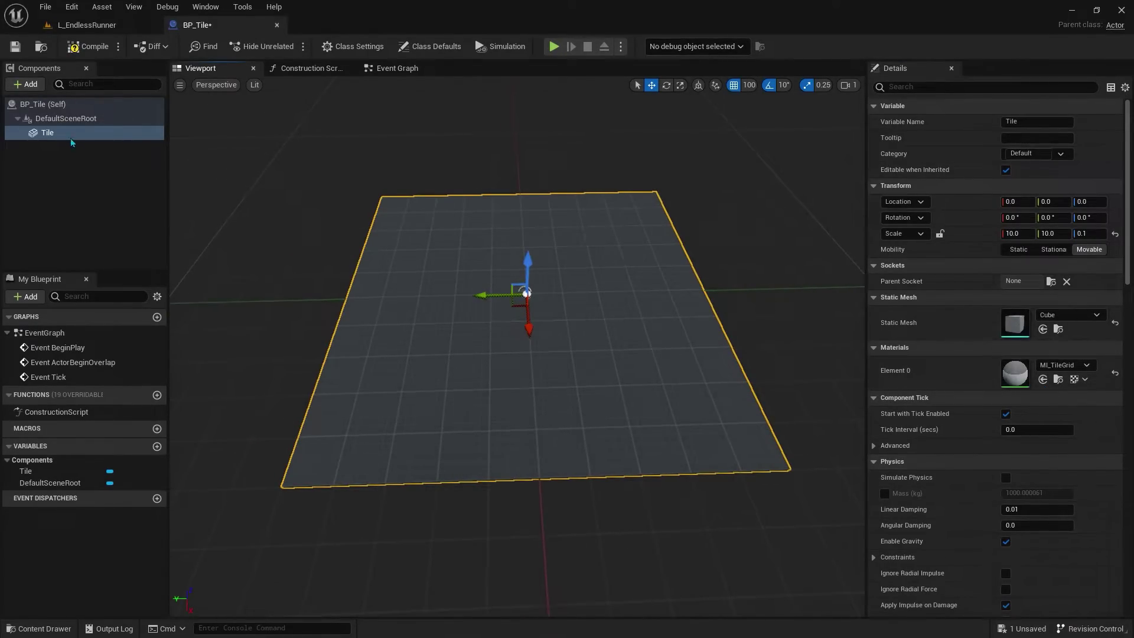
key("ctrl+d")
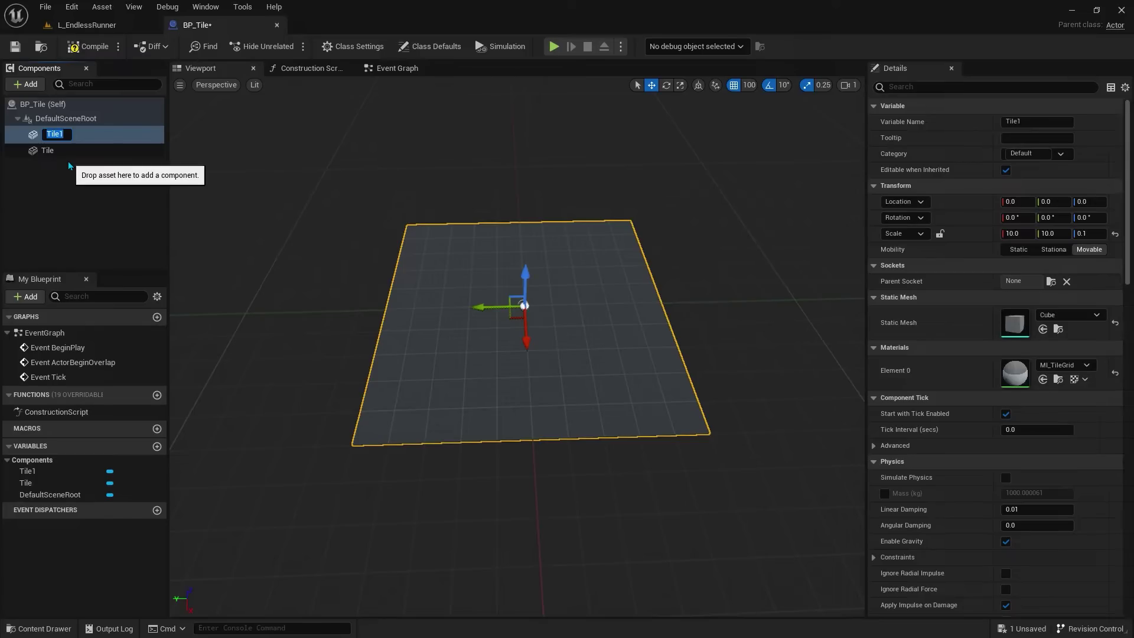
type("D1")
key("Return")
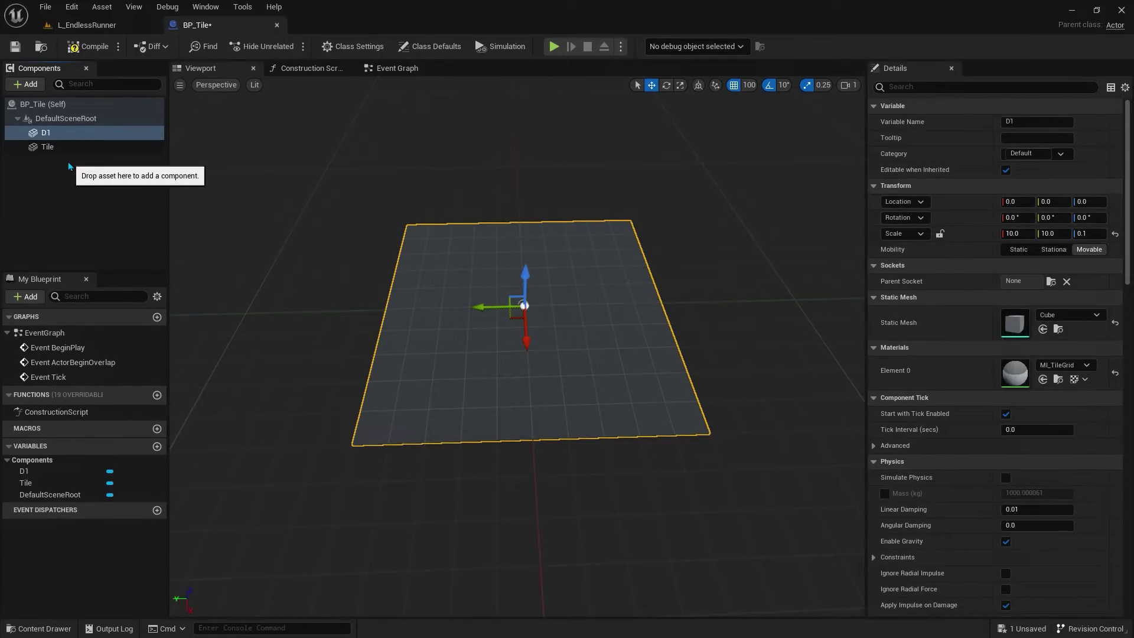
left_click(1061, 366)
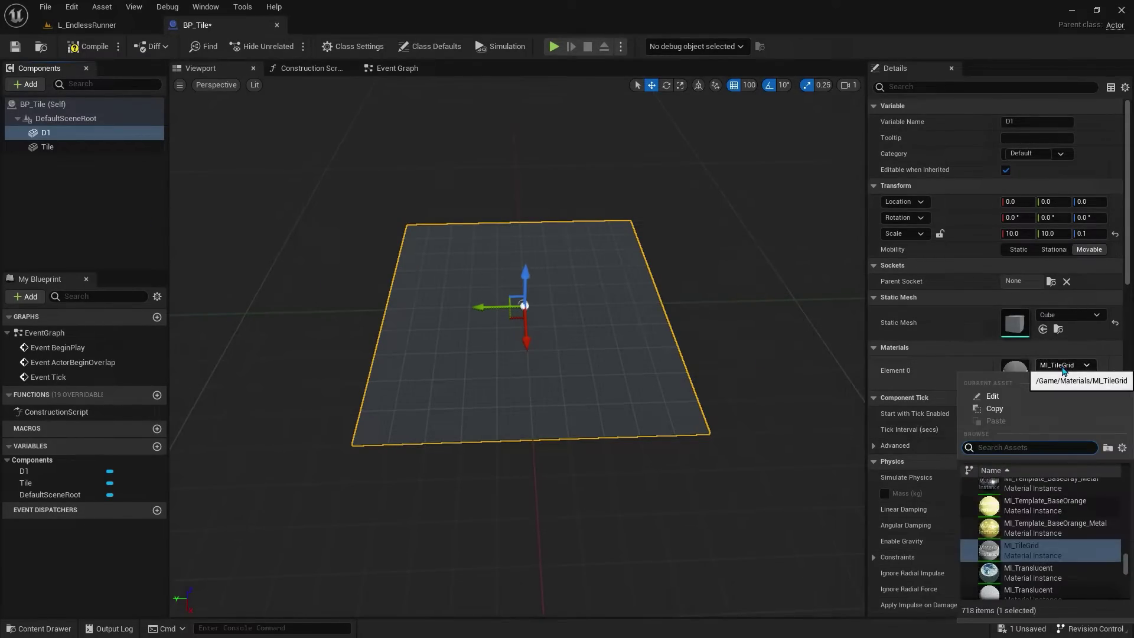
left_click(1061, 576)
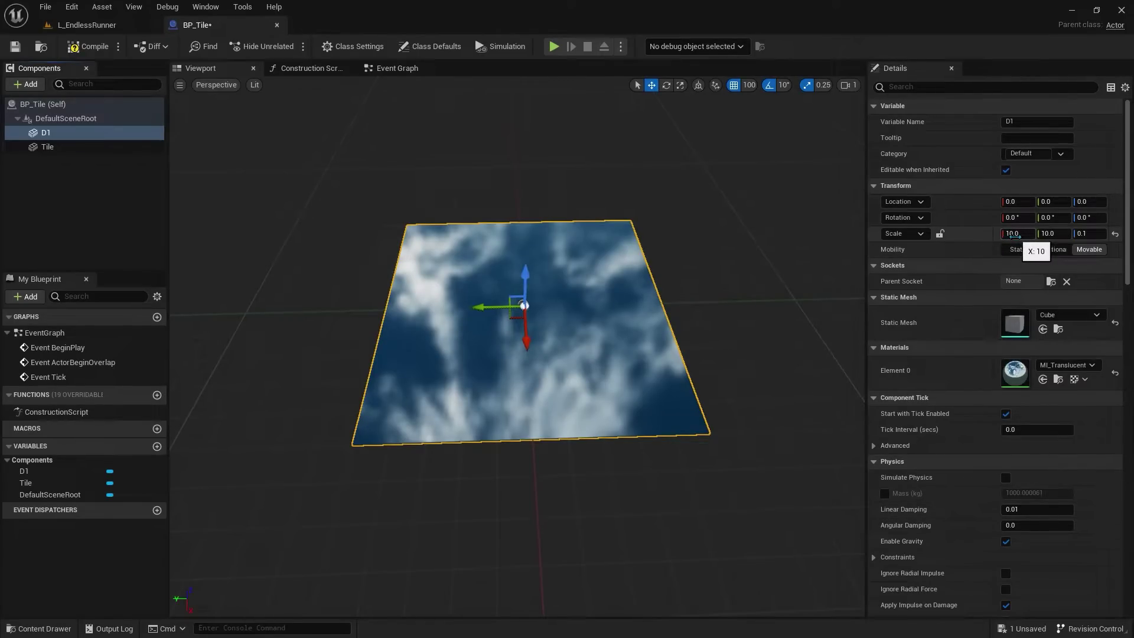
Step: Shrink D1 into a thin strip with Y scale 0.15 and Z scale 0.01
left_click(1049, 233)
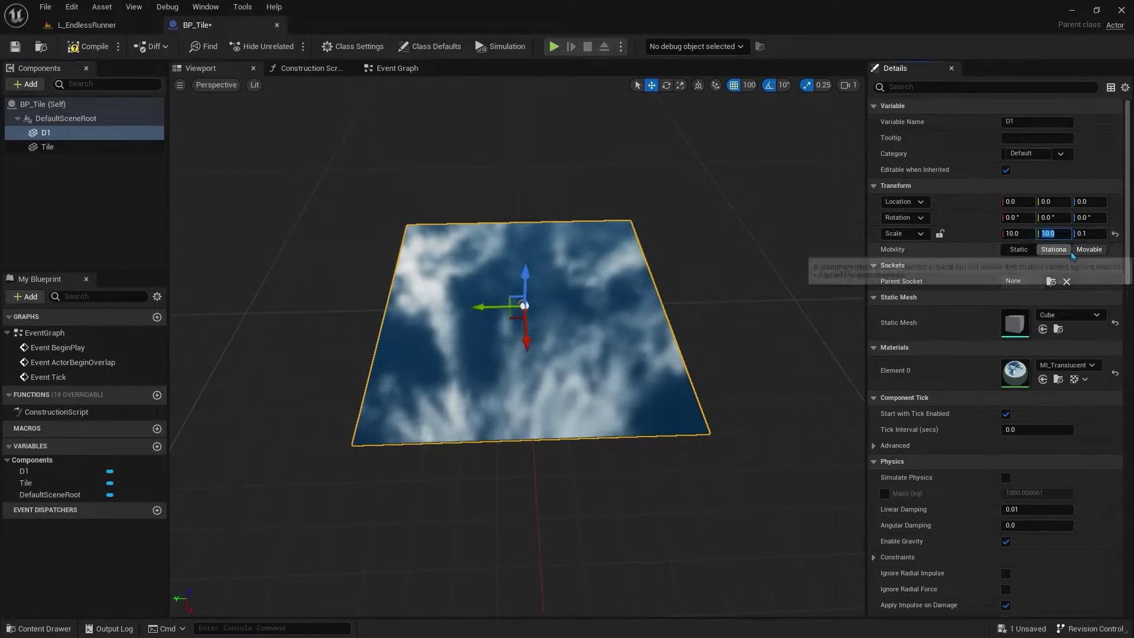
type("15")
type("0.15")
key("Return")
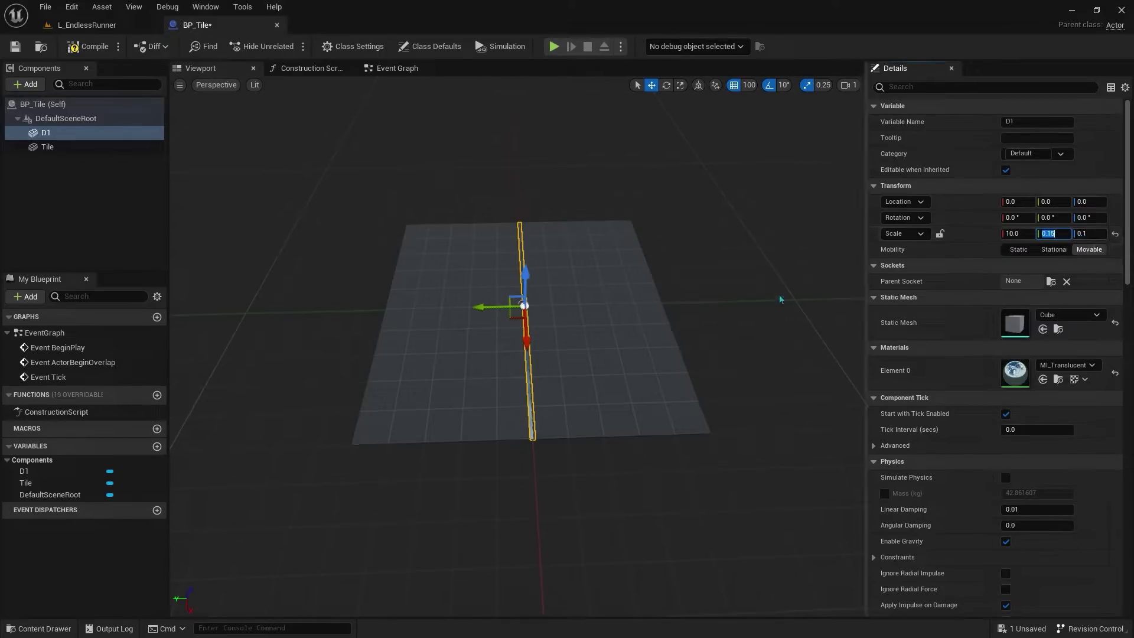
right_click_drag(622, 270, 622, 277)
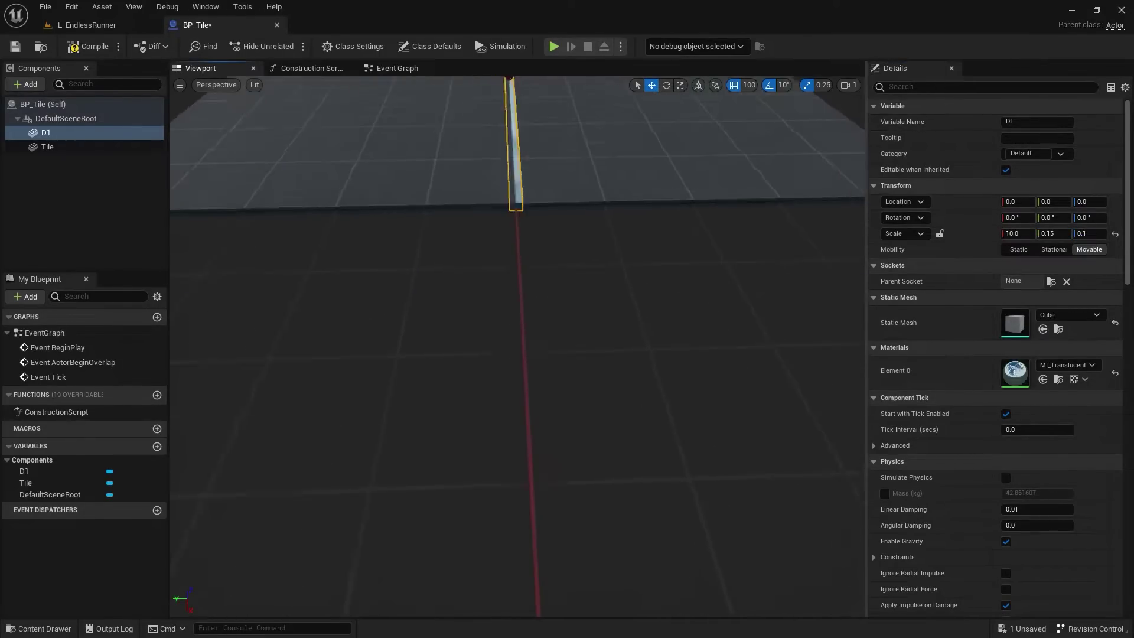
mouse_move(1090, 201)
left_mouse_down()
mouse_move(1104, 202)
mouse_move(1101, 219)
left_mouse_up()
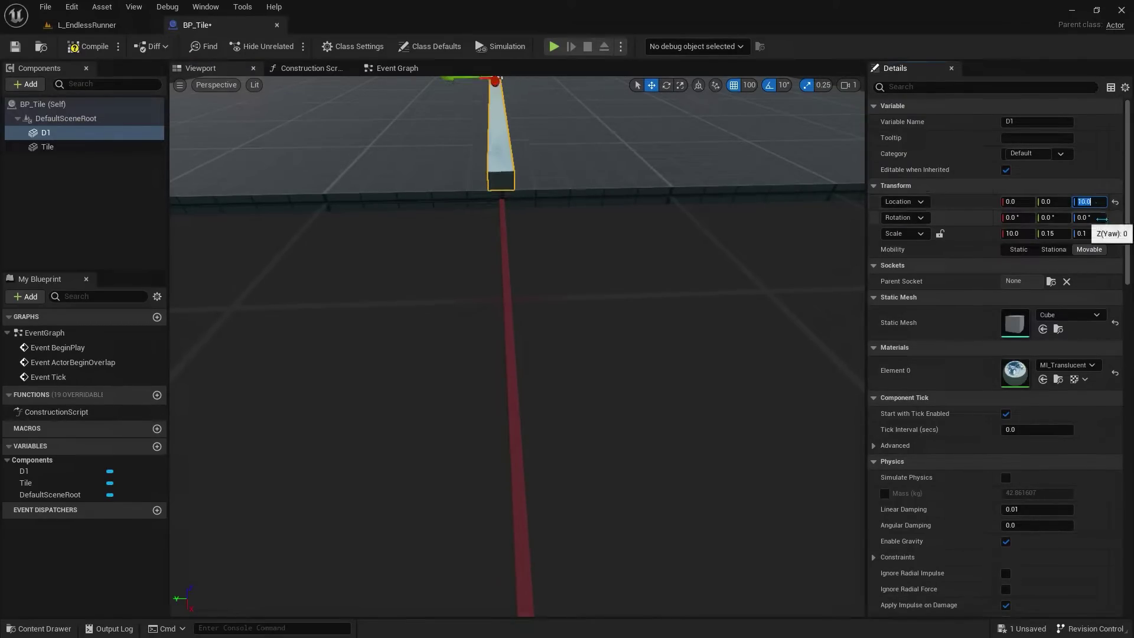
right_click_drag(621, 277, 626, 259)
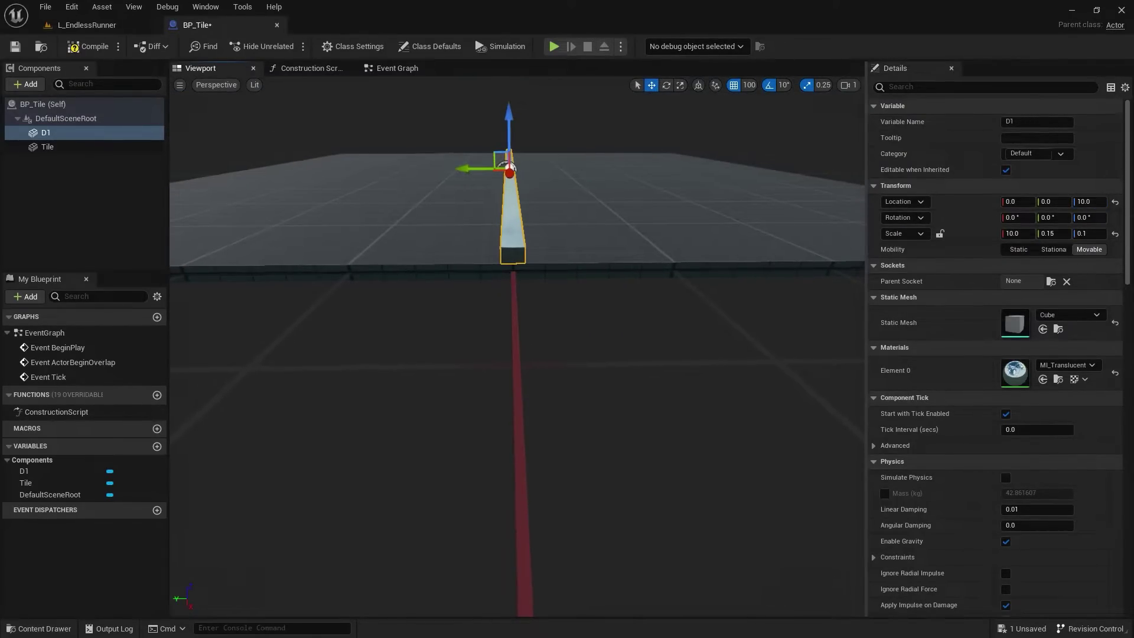
key("Tab")
type("1")
key("Return")
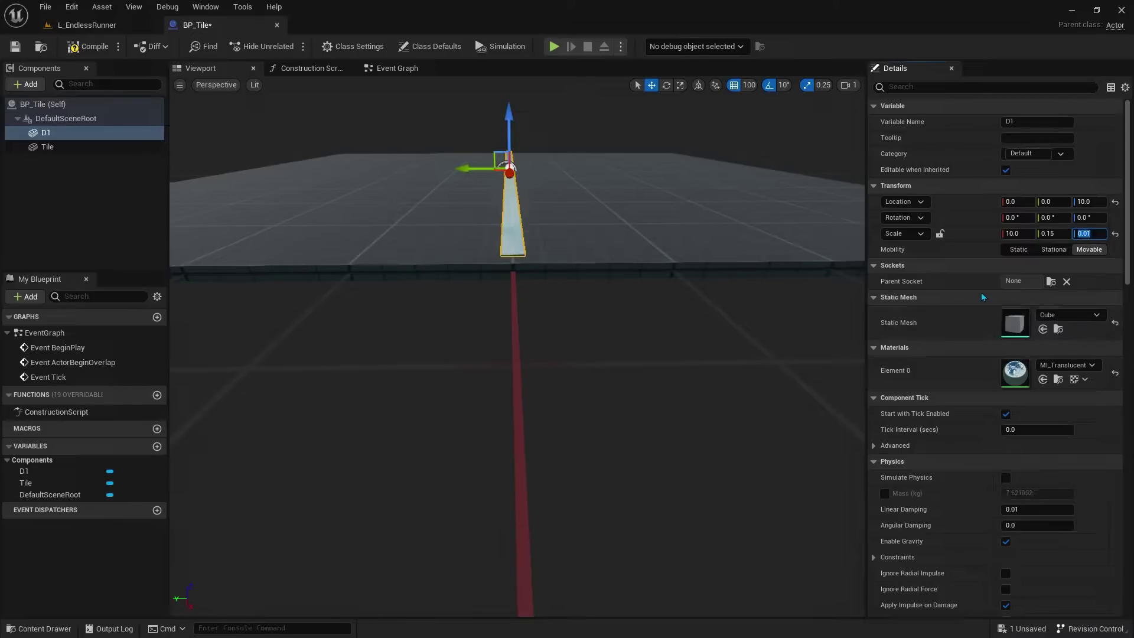
Step: Raise the D1 strip to height 5 and shift it sideways to Y 16.6
left_click(1086, 202)
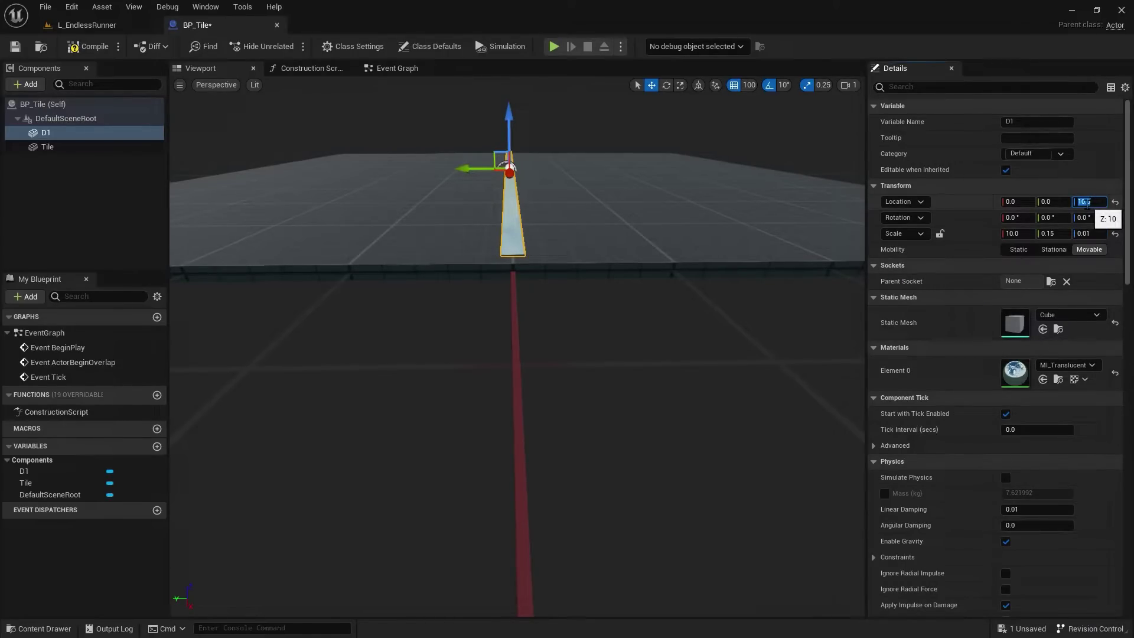
type("5")
key("Return")
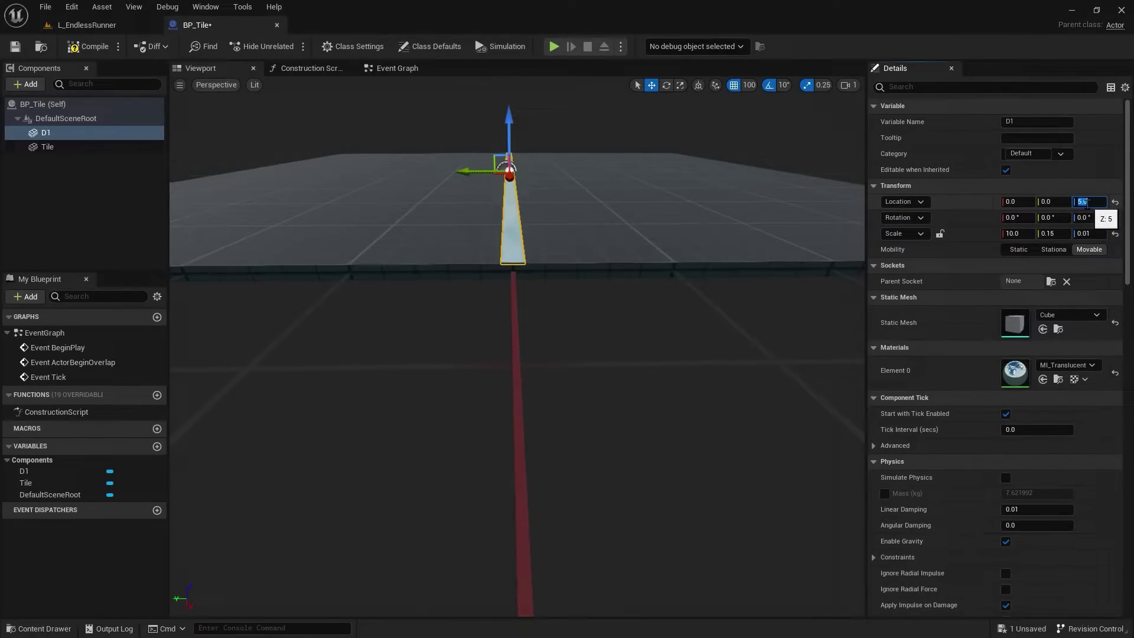
mouse_move(520, 355)
right_mouse_down()
mouse_move(567, 378)
mouse_move(555, 331)
right_mouse_up()
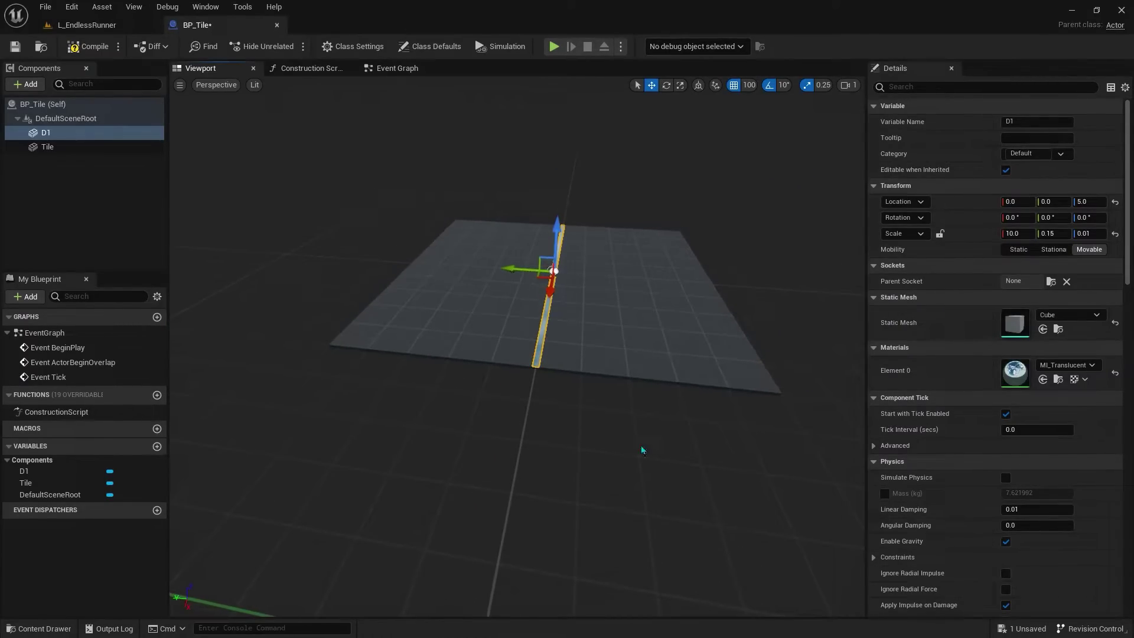
left_click(1053, 202)
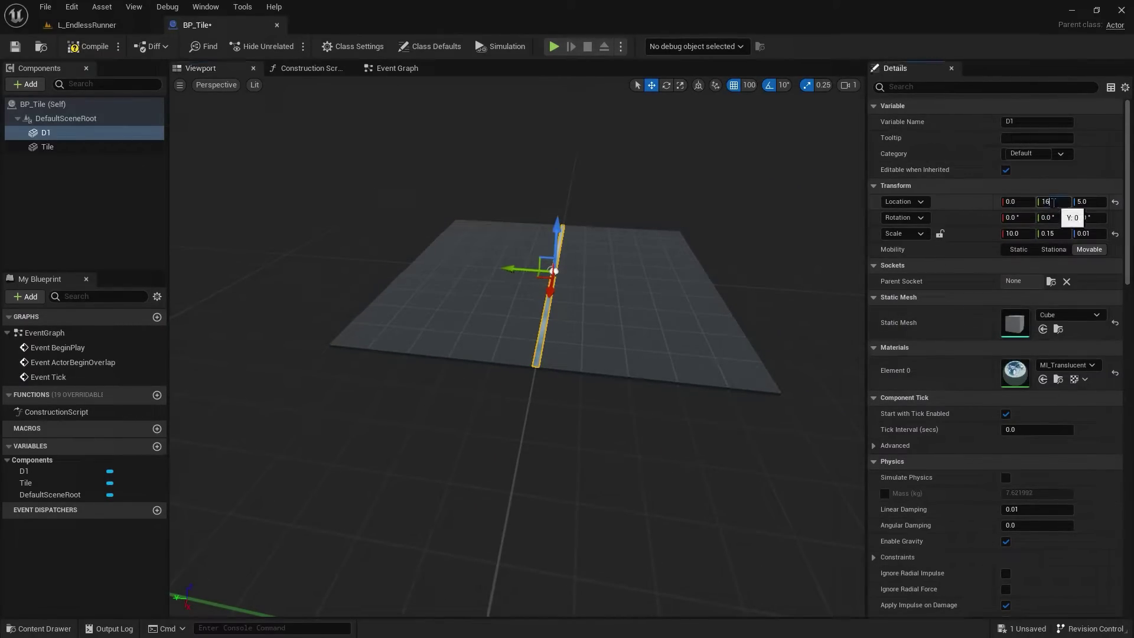
type("166")
key("Return")
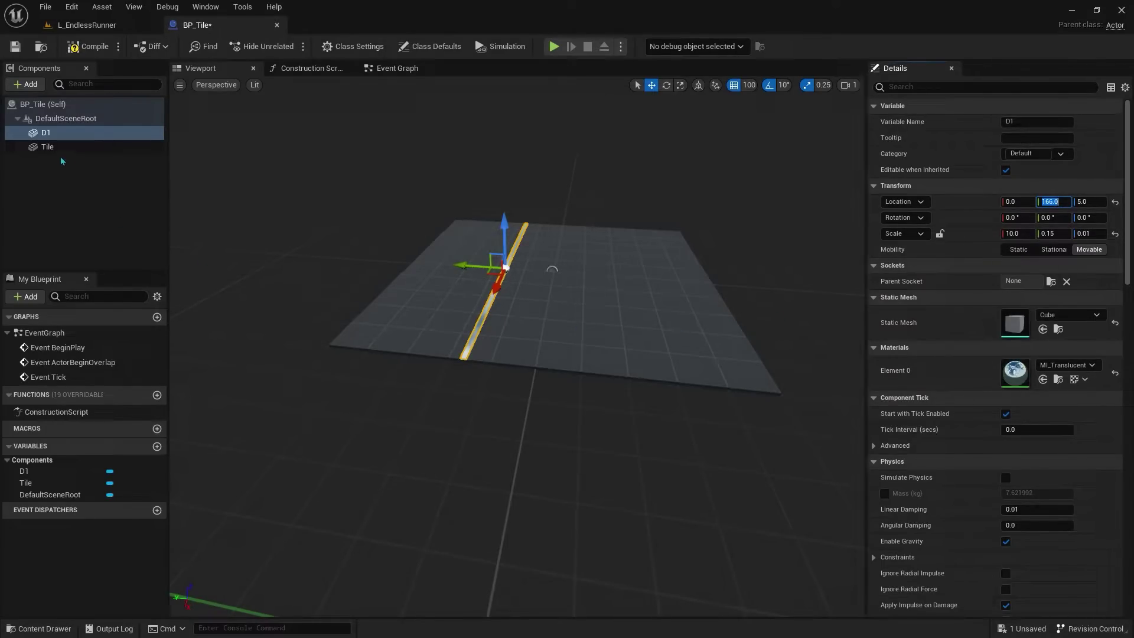
Step: Parent D1 under Tile and duplicate it as D2 at Y -16.6
left_click_drag(45, 132, 49, 147)
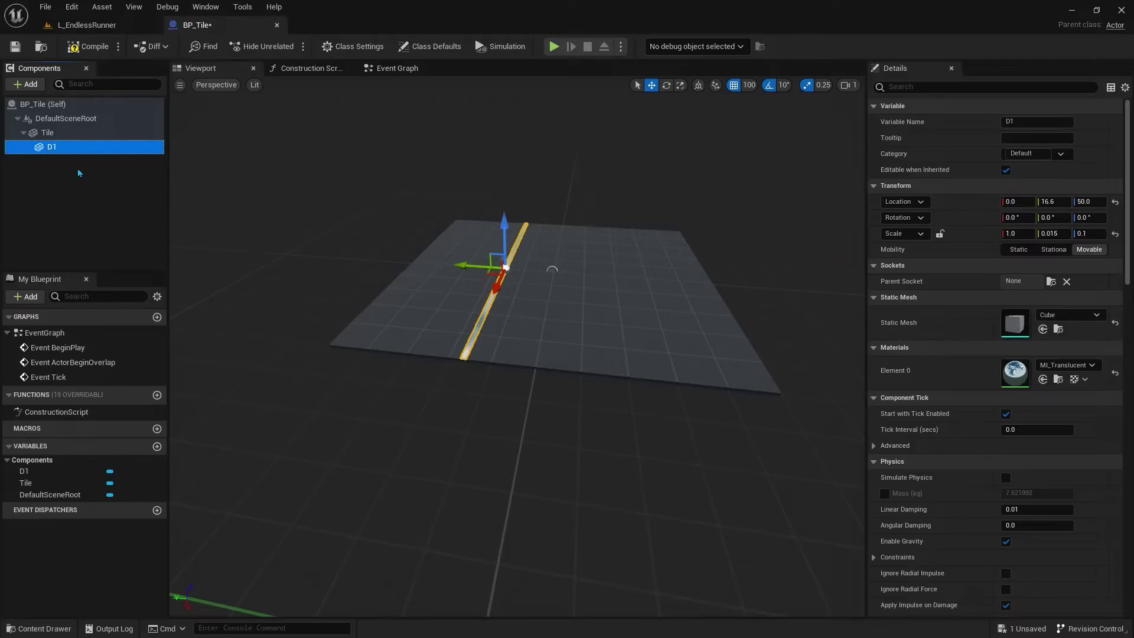
left_click(76, 185)
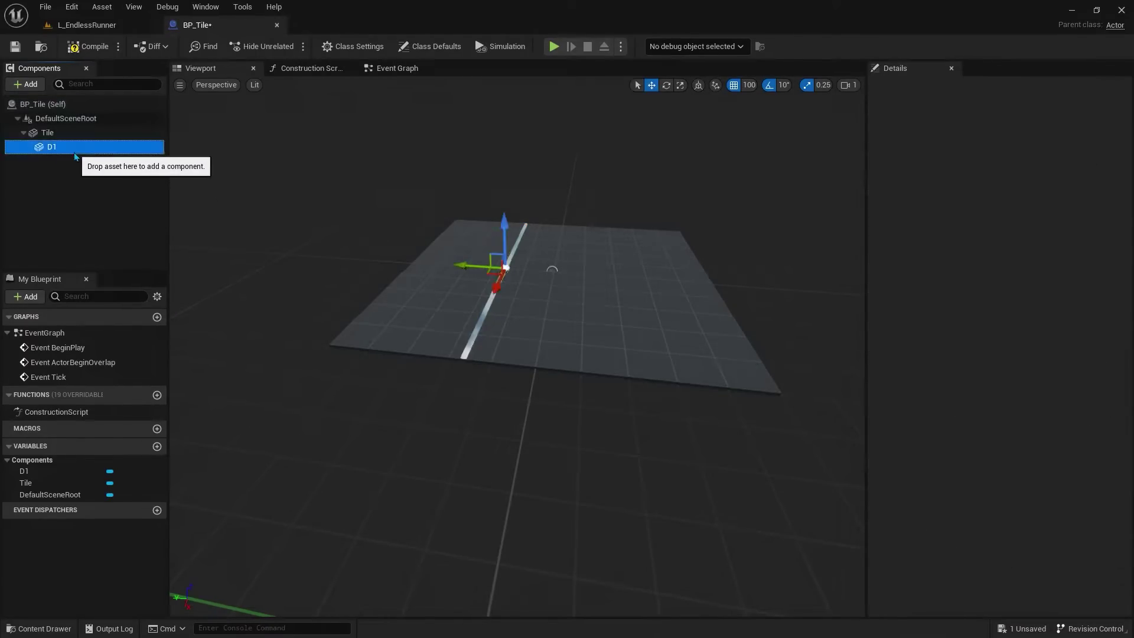
key("ctrl+d")
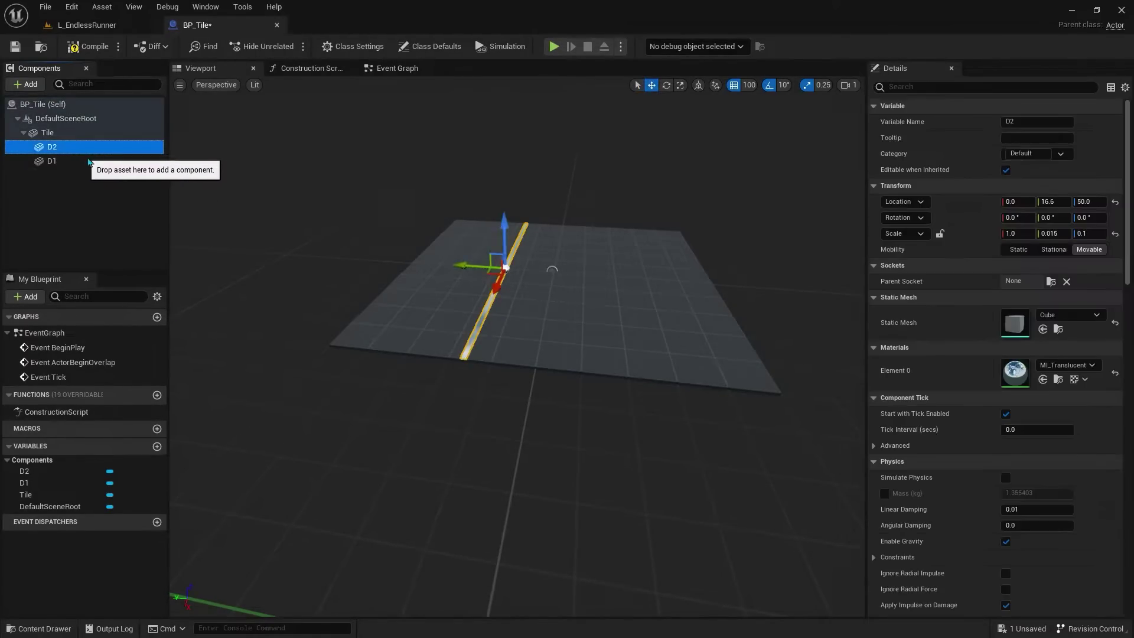
left_click(1053, 202)
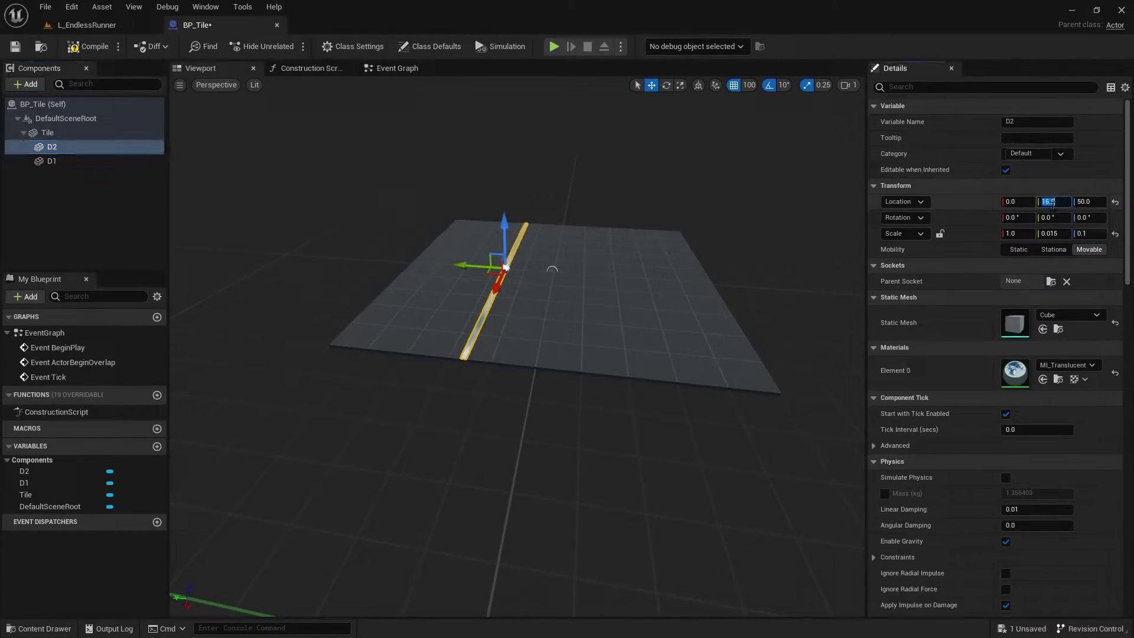
type("-16.6")
type("-16.5")
key("Return")
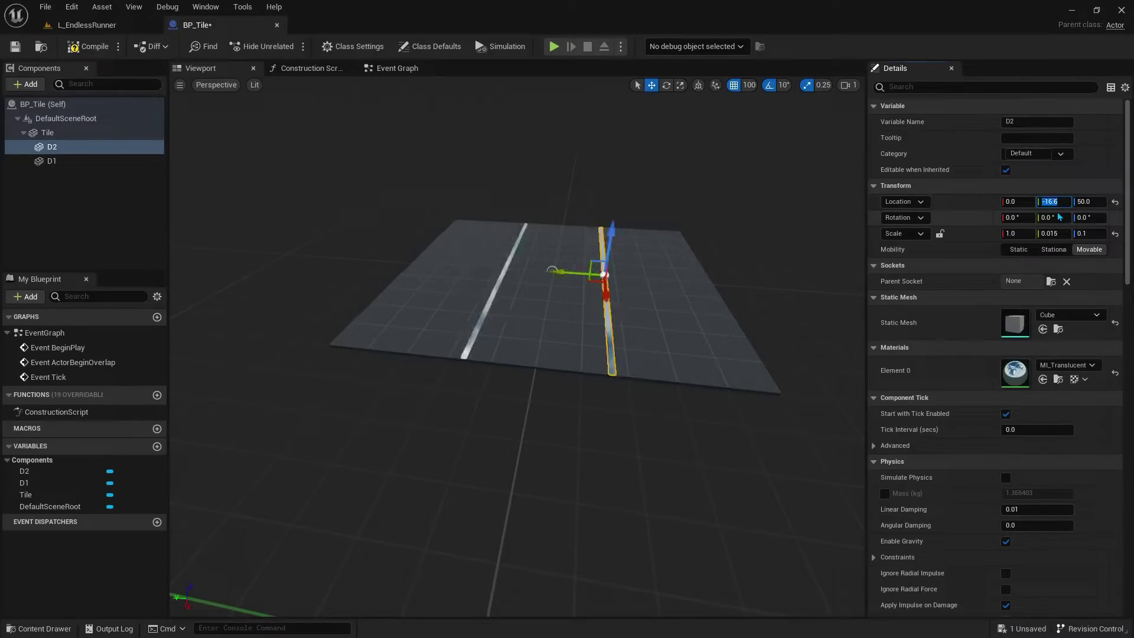
right_click_drag(659, 355, 601, 350)
left_click(655, 350)
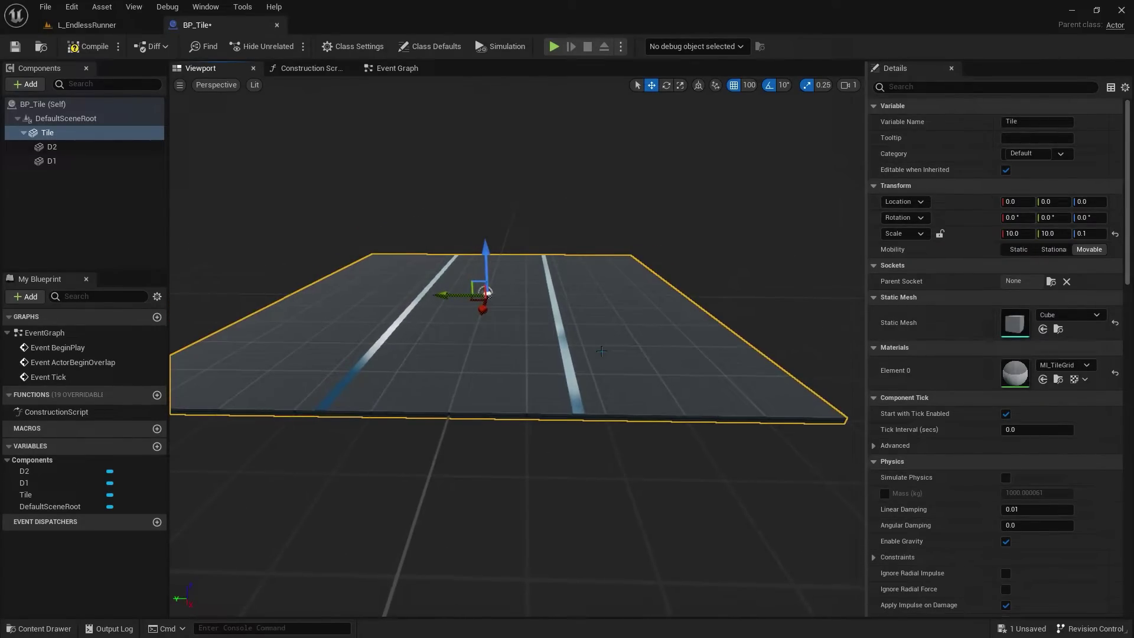
Step: Open MI_TileGrid and override Grid Size to 166 and Sub Grid Number to 0.5
double_click(1015, 373)
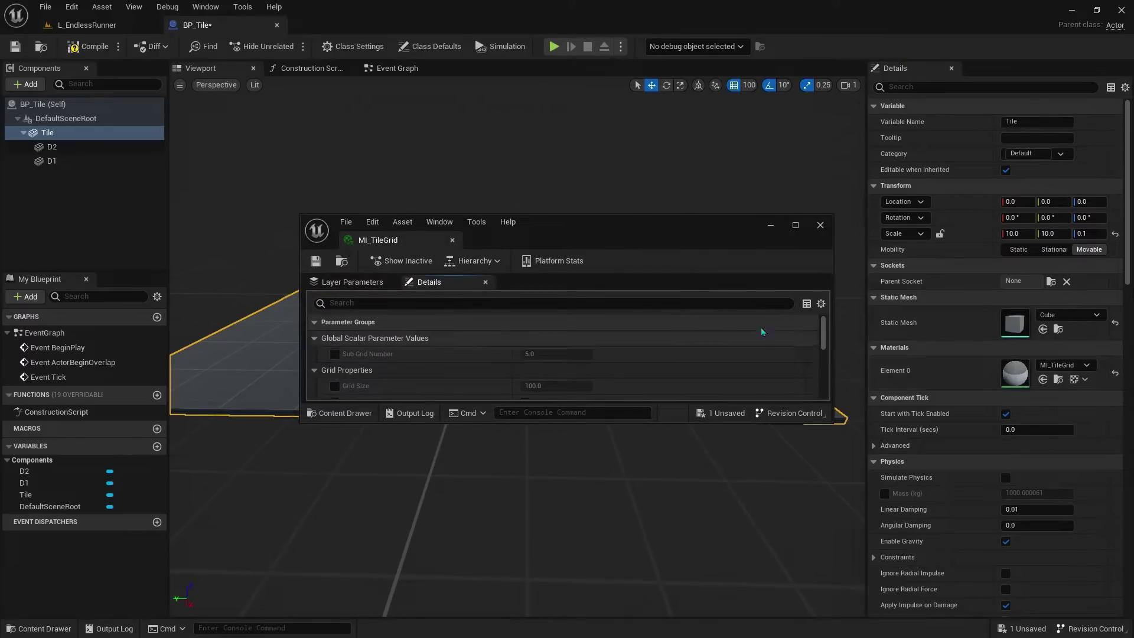
left_click_drag(645, 239, 951, 91)
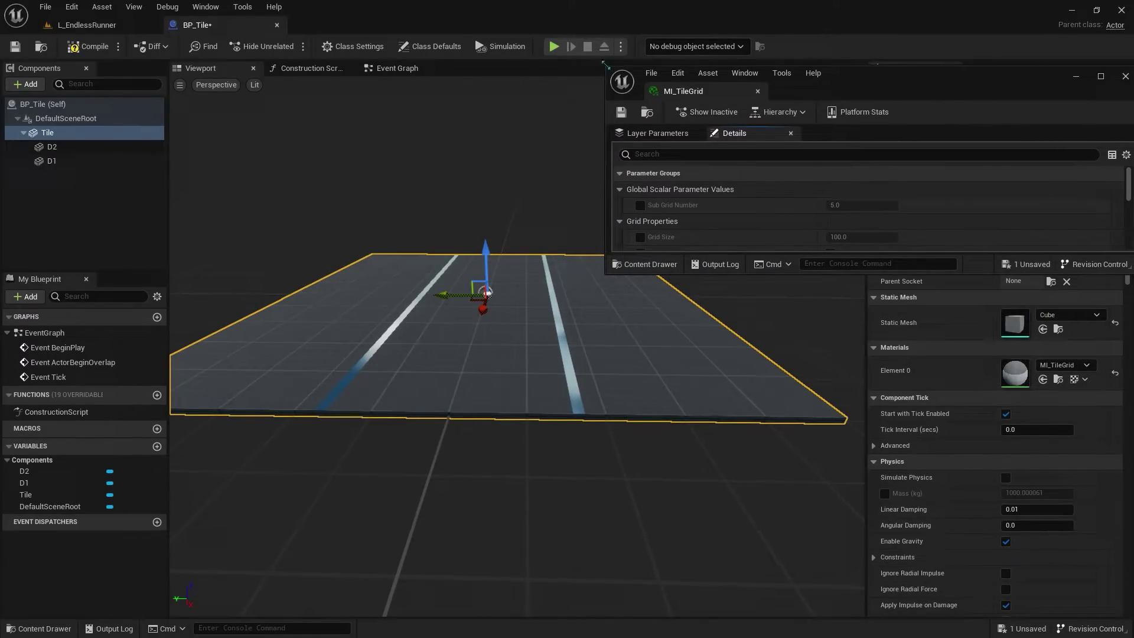
left_click_drag(605, 64, 814, 7)
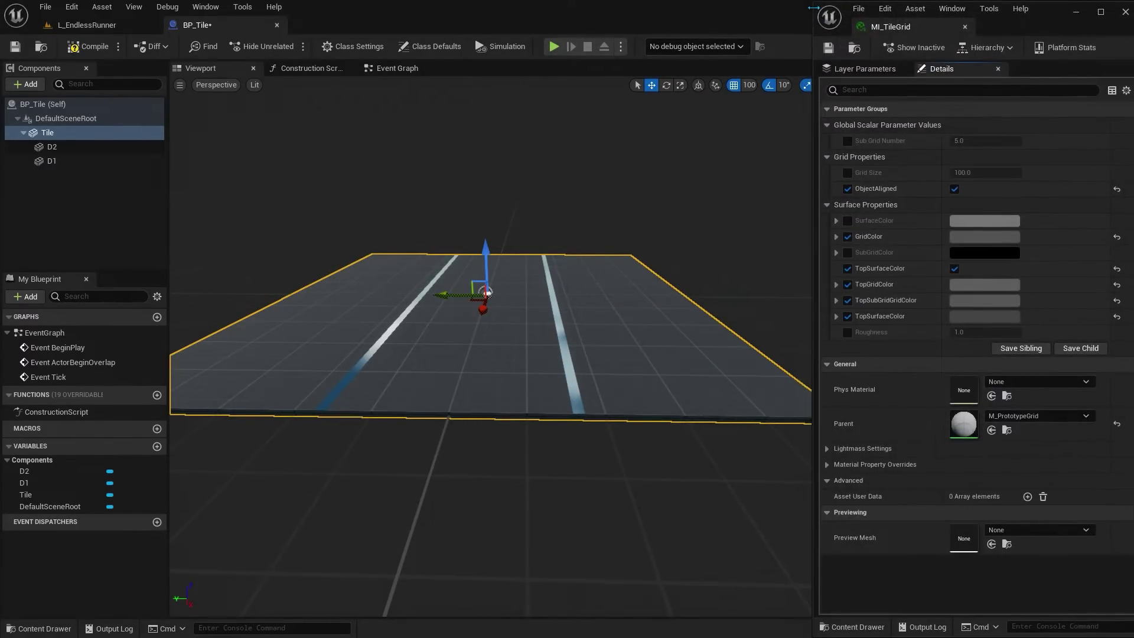
right_click_drag(490, 330, 492, 415)
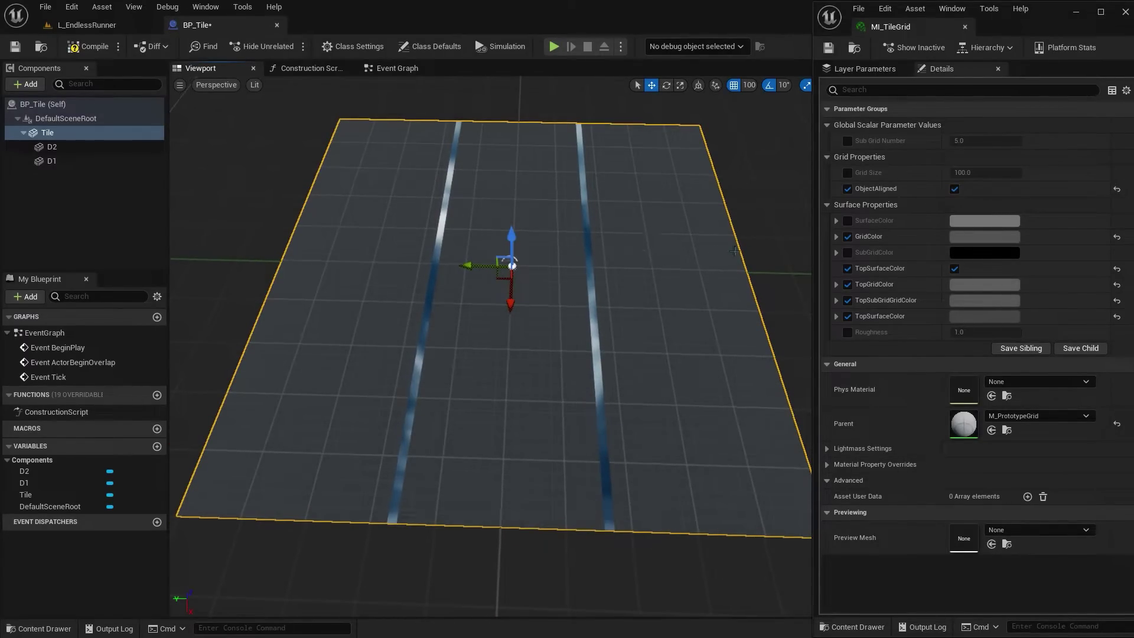
left_click(848, 172)
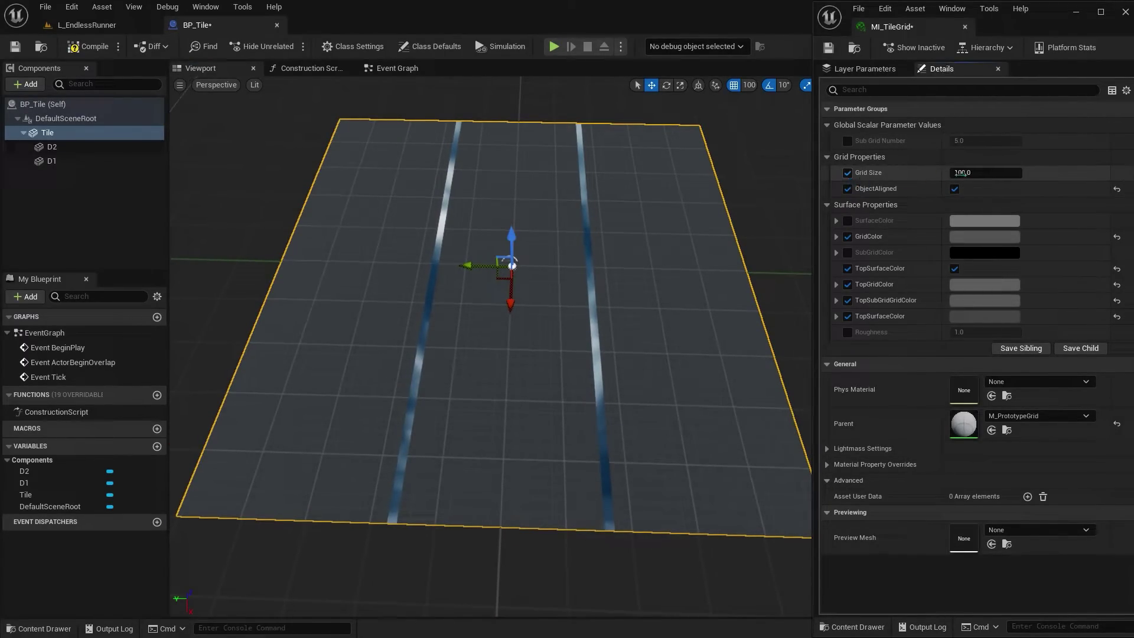
mouse_move(963, 173)
left_mouse_down()
mouse_move(921, 173)
mouse_move(971, 173)
left_mouse_up()
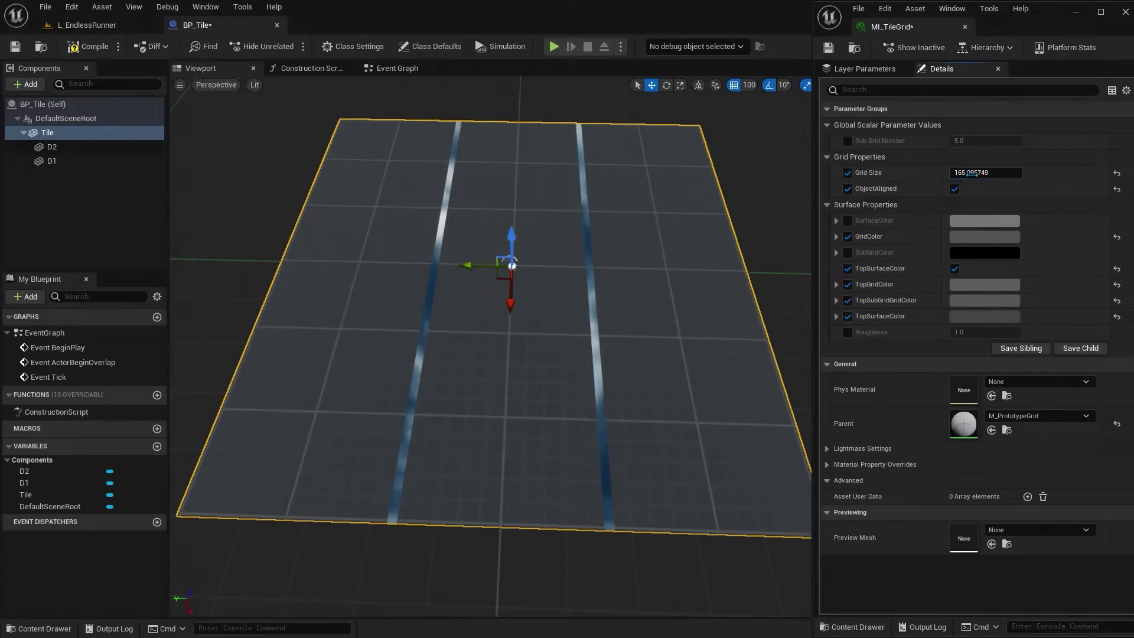
left_click(965, 174)
type("66")
key("Return")
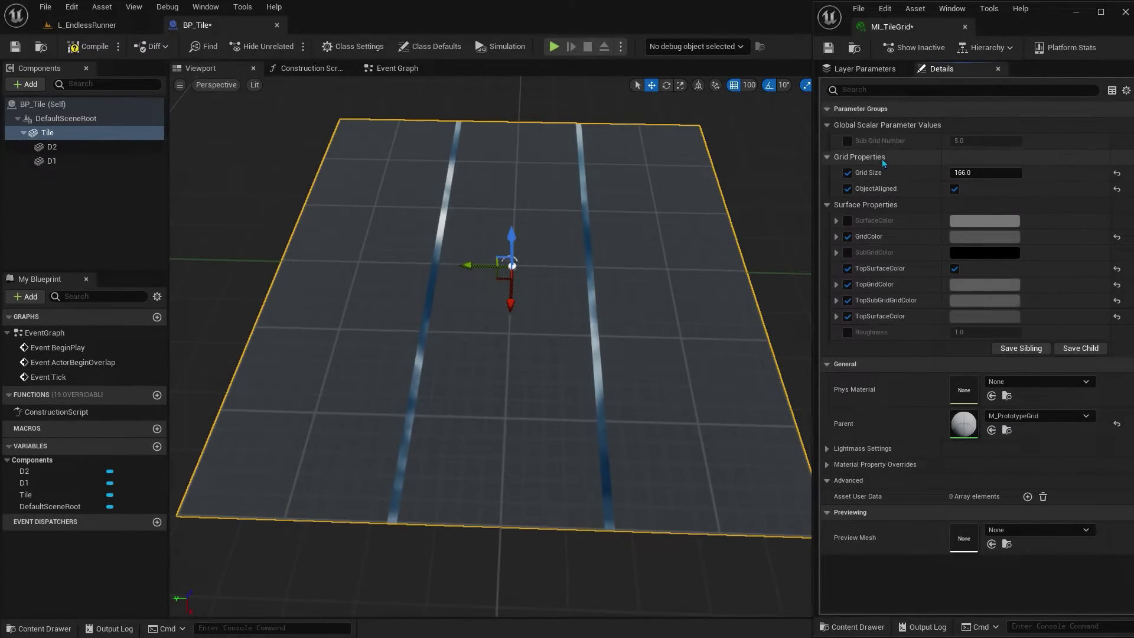
left_click(847, 140)
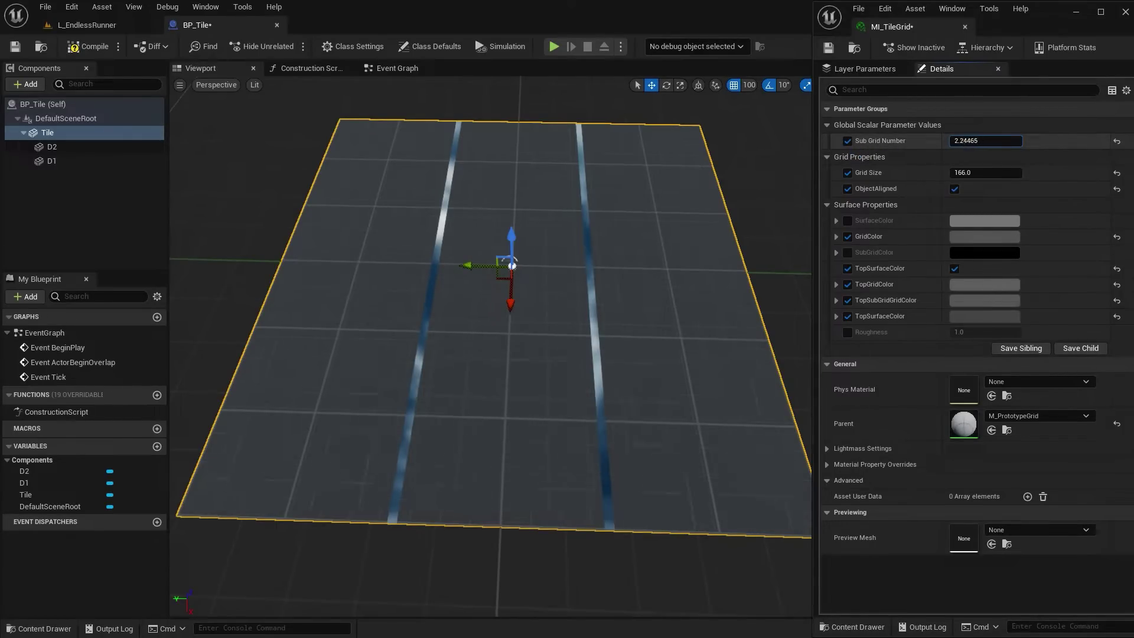
mouse_move(985, 140)
left_mouse_down()
mouse_move(968, 140)
mouse_move(986, 140)
left_mouse_up()
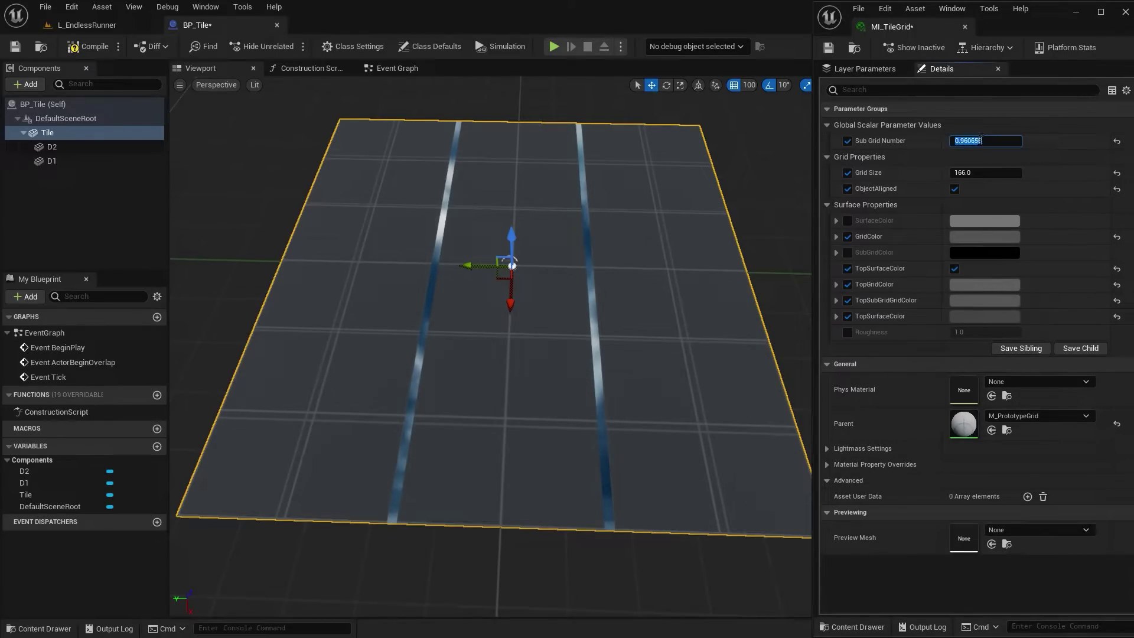
type("0.5")
key("Return")
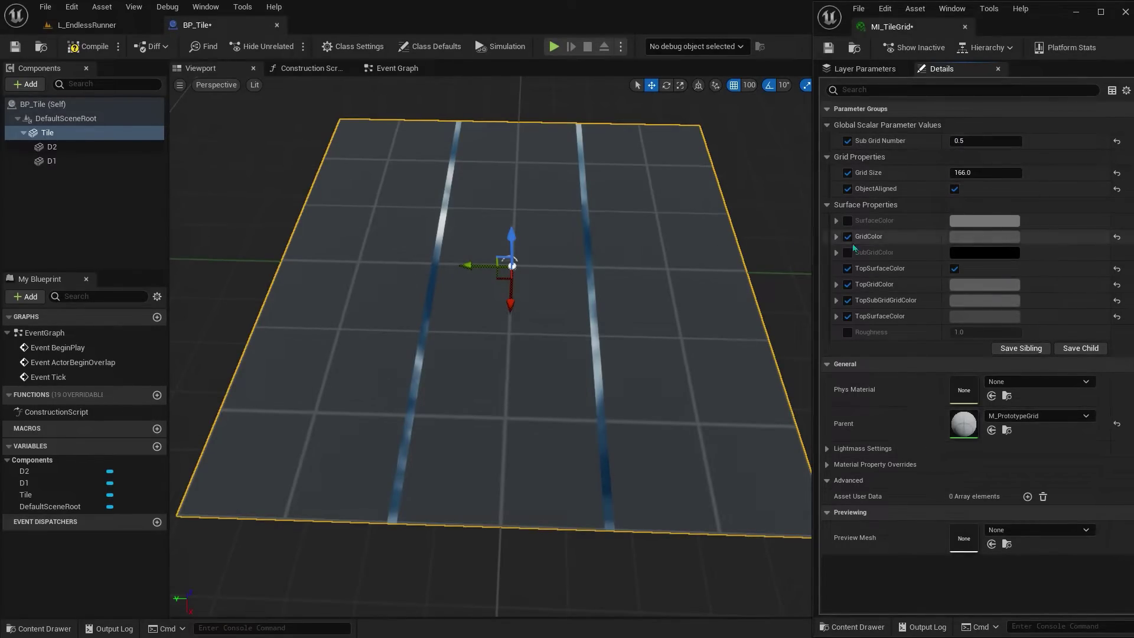
Step: Set TopSurfaceColor to a bright teal green and close the material instance
left_click(980, 316)
left_click(752, 433)
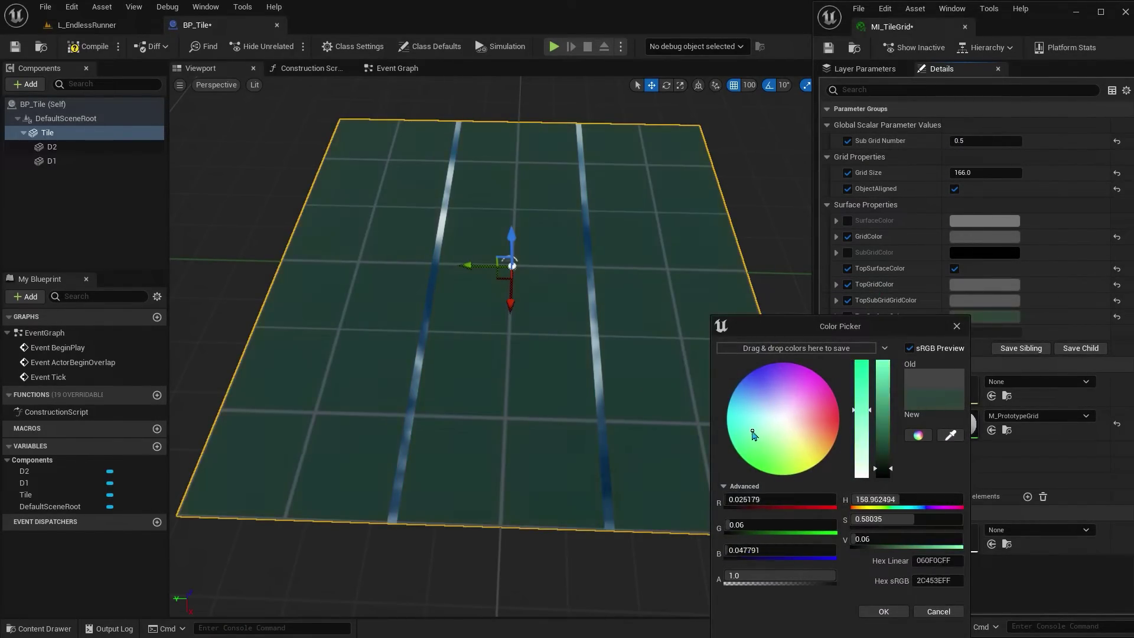
left_click_drag(882, 468, 881, 452)
left_click(883, 612)
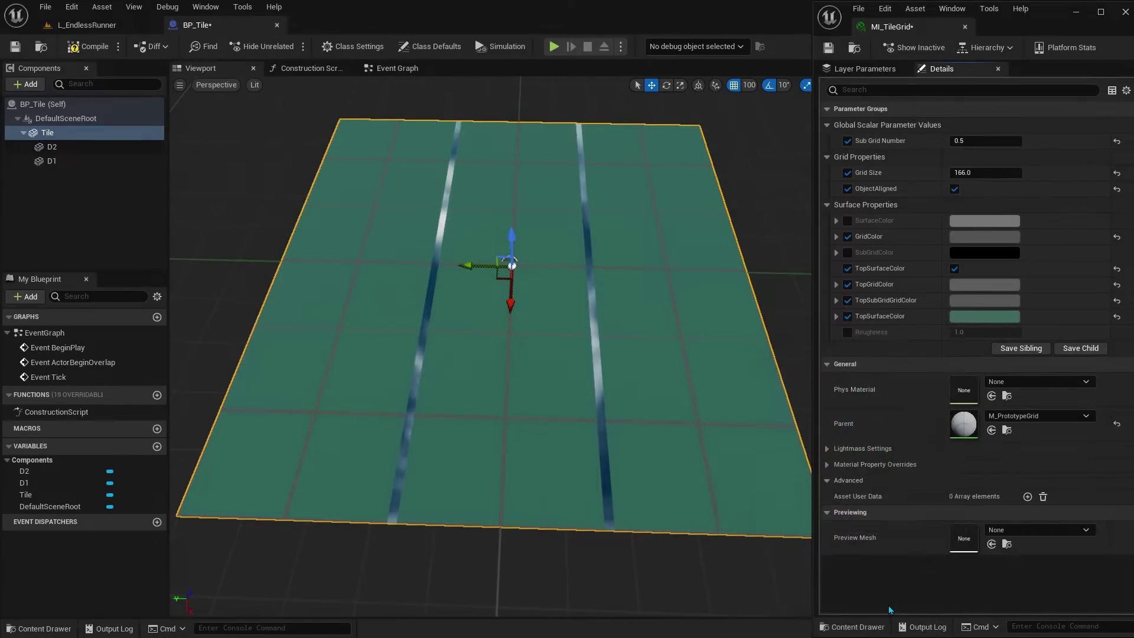
mouse_move(472, 354)
right_mouse_down()
mouse_move(532, 354)
mouse_move(448, 354)
right_mouse_up()
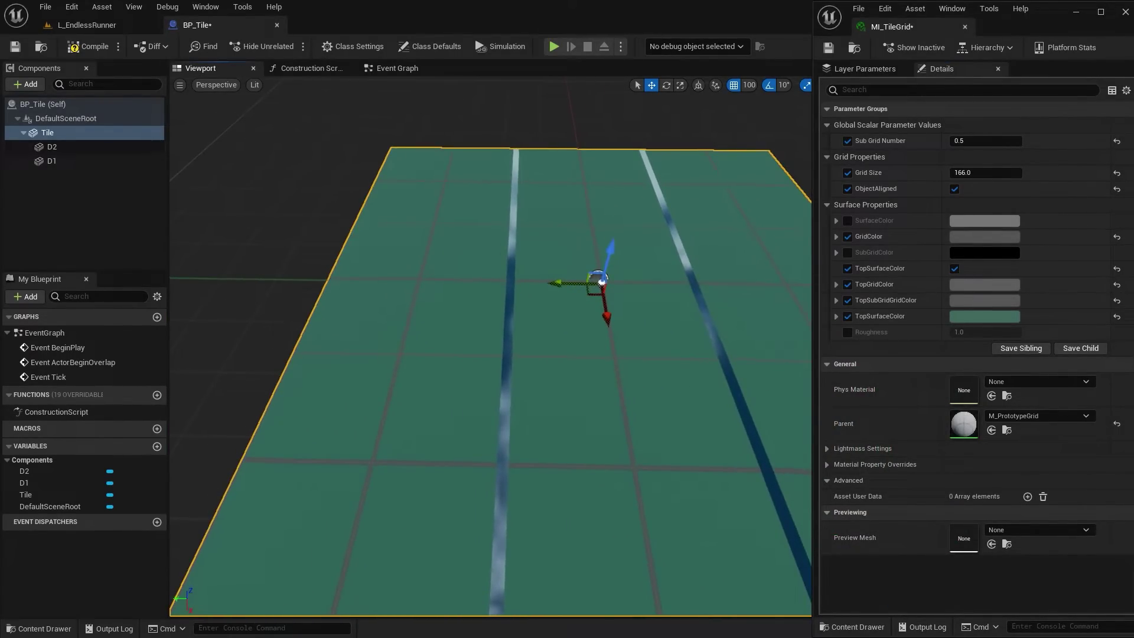
right_click_drag(693, 375, 649, 366)
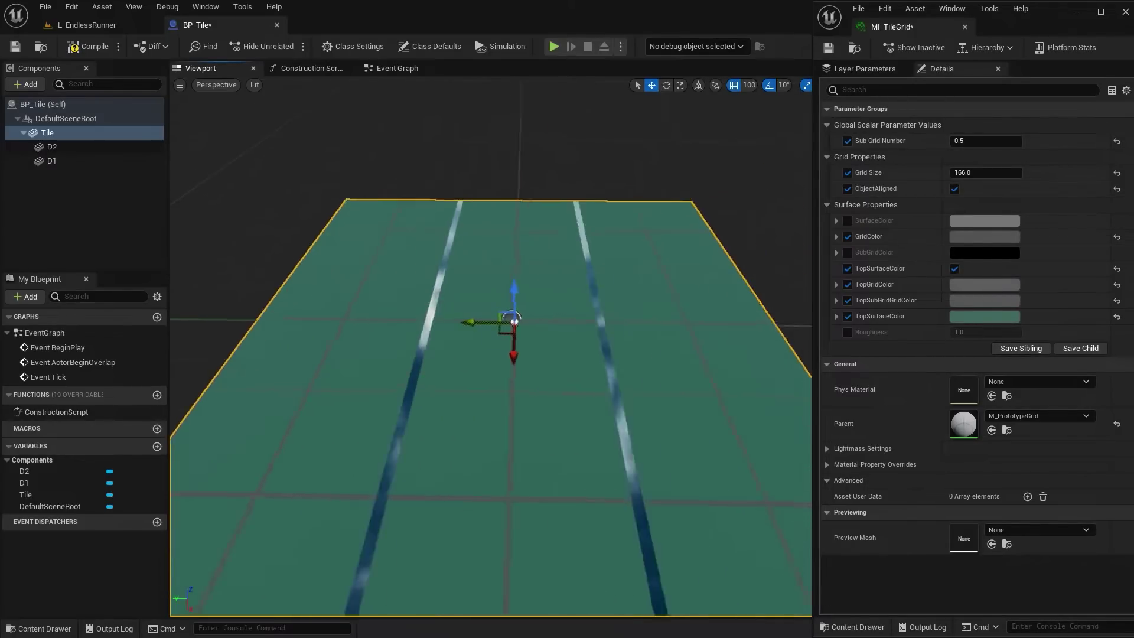
middle_click(900, 34)
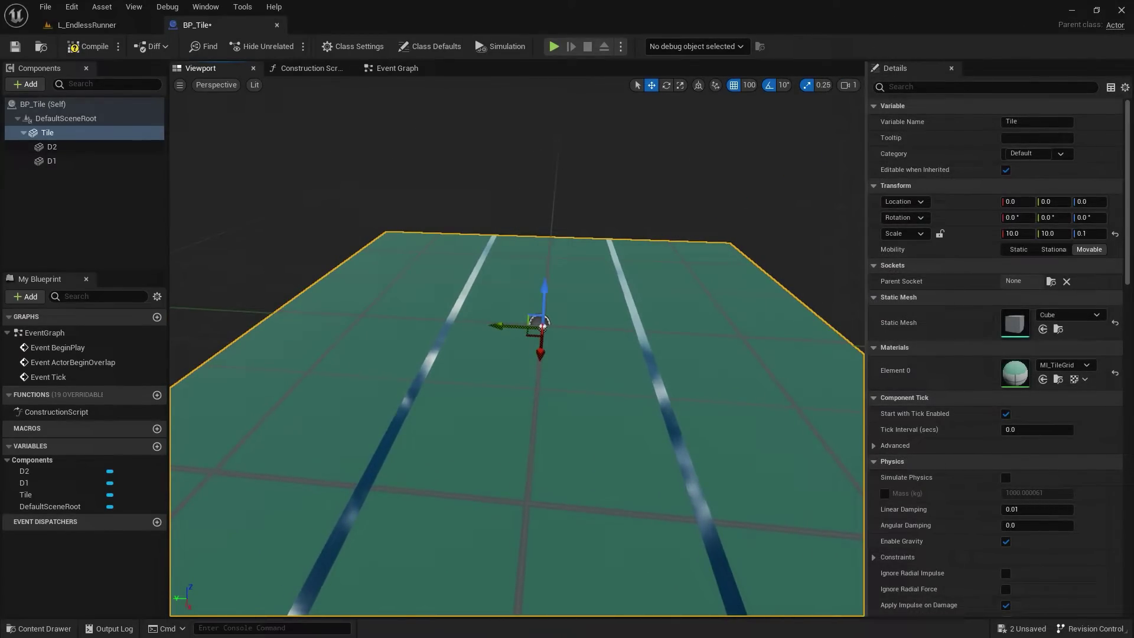
Step: Add an Arrow component under Tile, keeping the default name Arrow
scroll(517, 354, "down", 4)
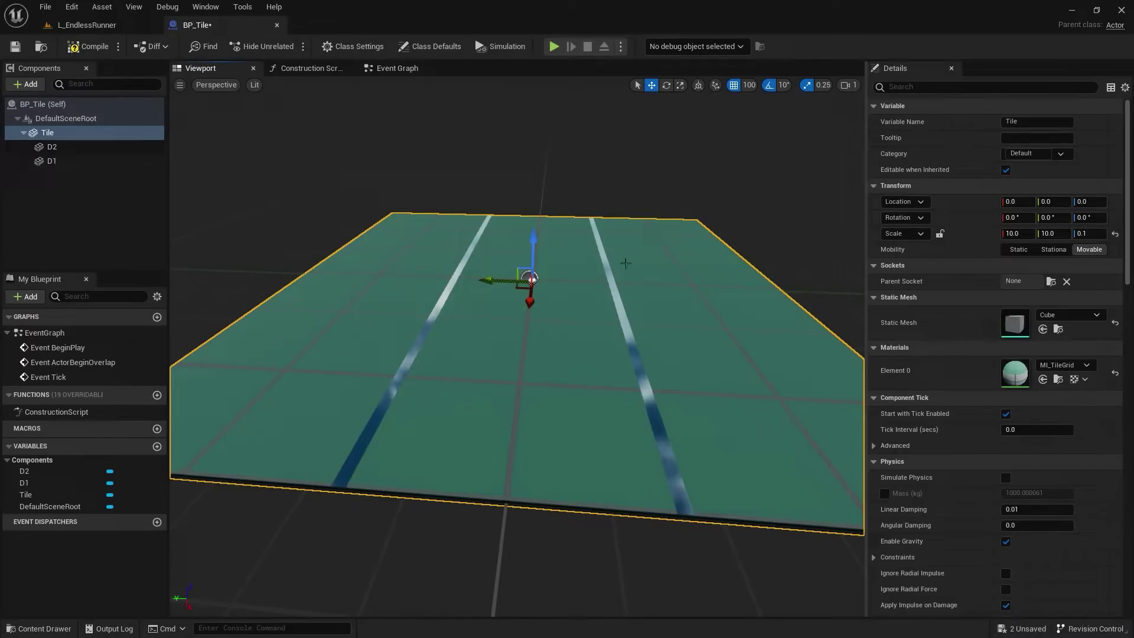
left_click(71, 135)
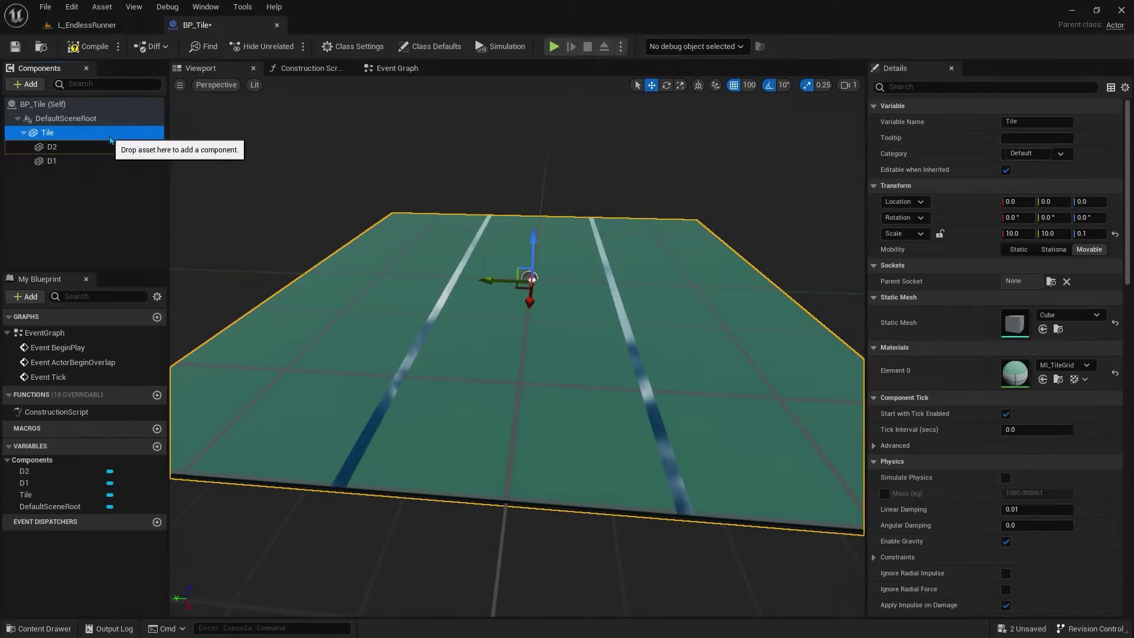
left_click(36, 86)
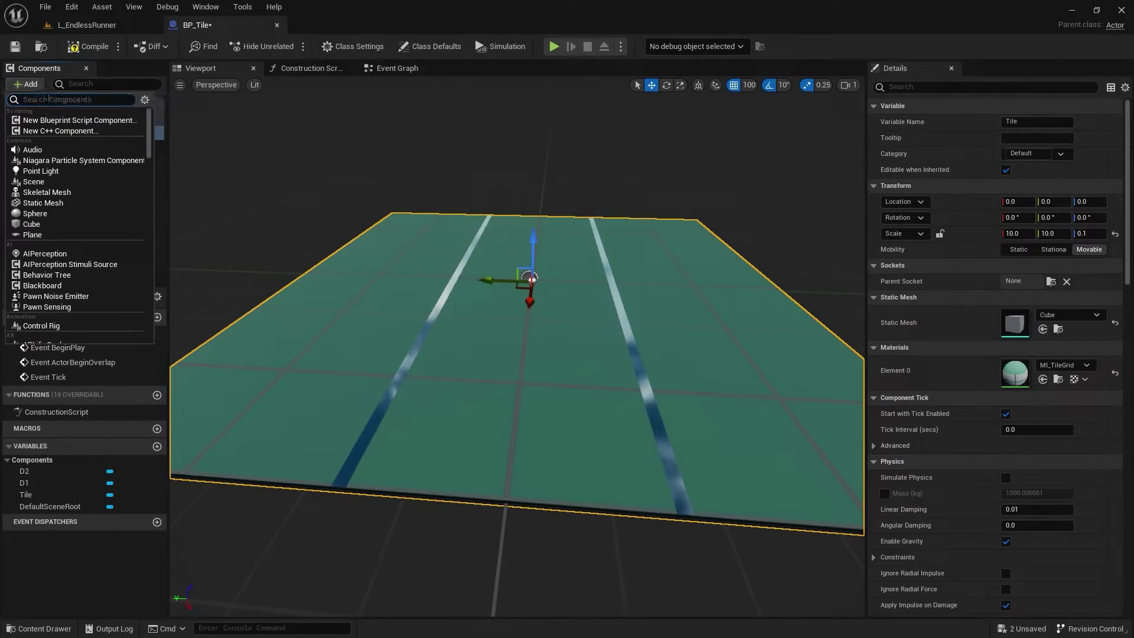
type("arr")
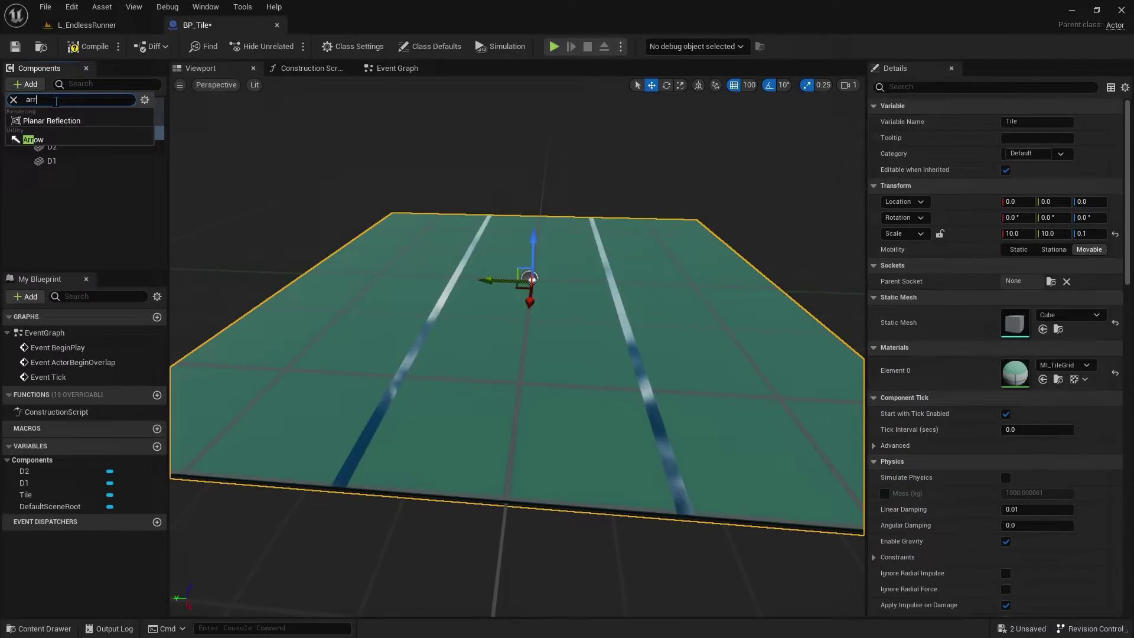
left_click(85, 145)
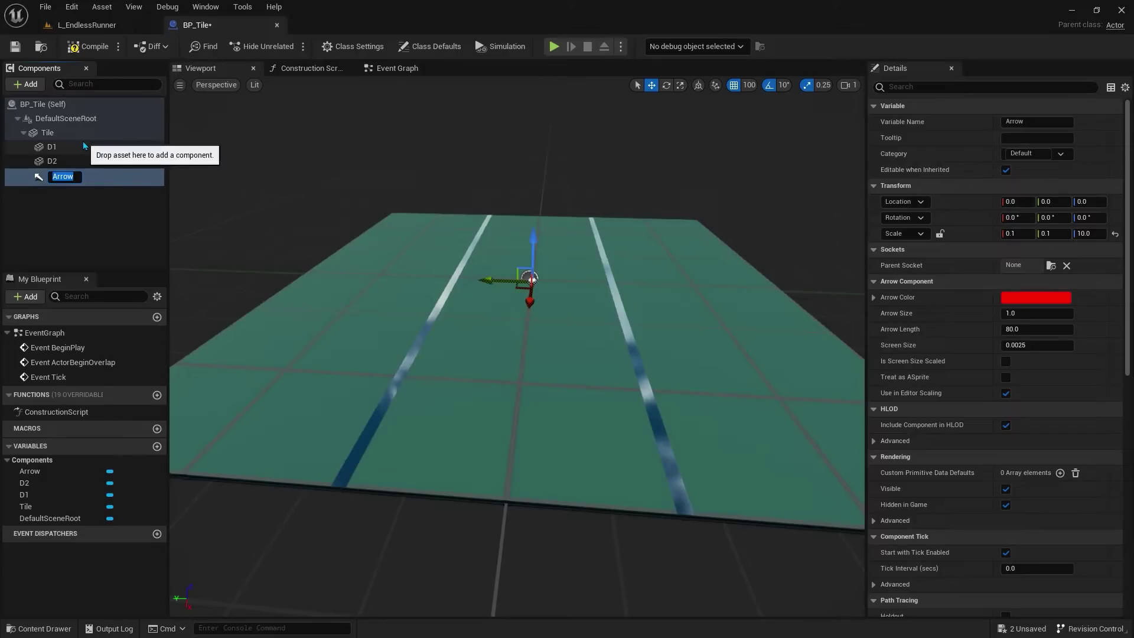
left_click(141, 176)
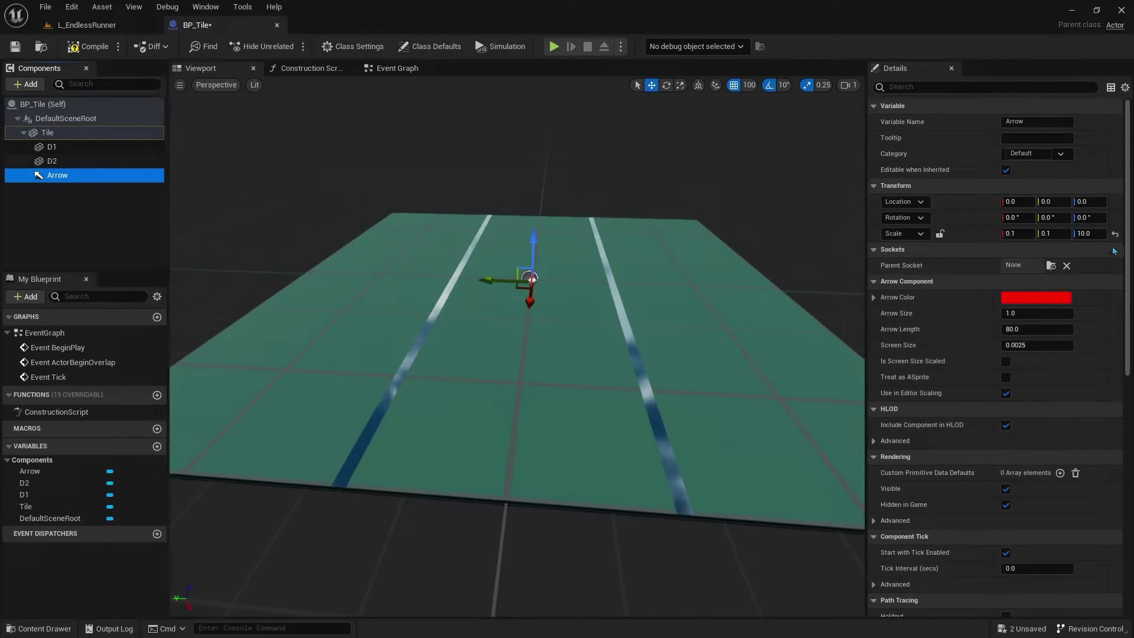
Step: Reset the Arrow's scale to 1 and move it to X 100
left_click(1115, 235)
left_click_drag(440, 275, 439, 275)
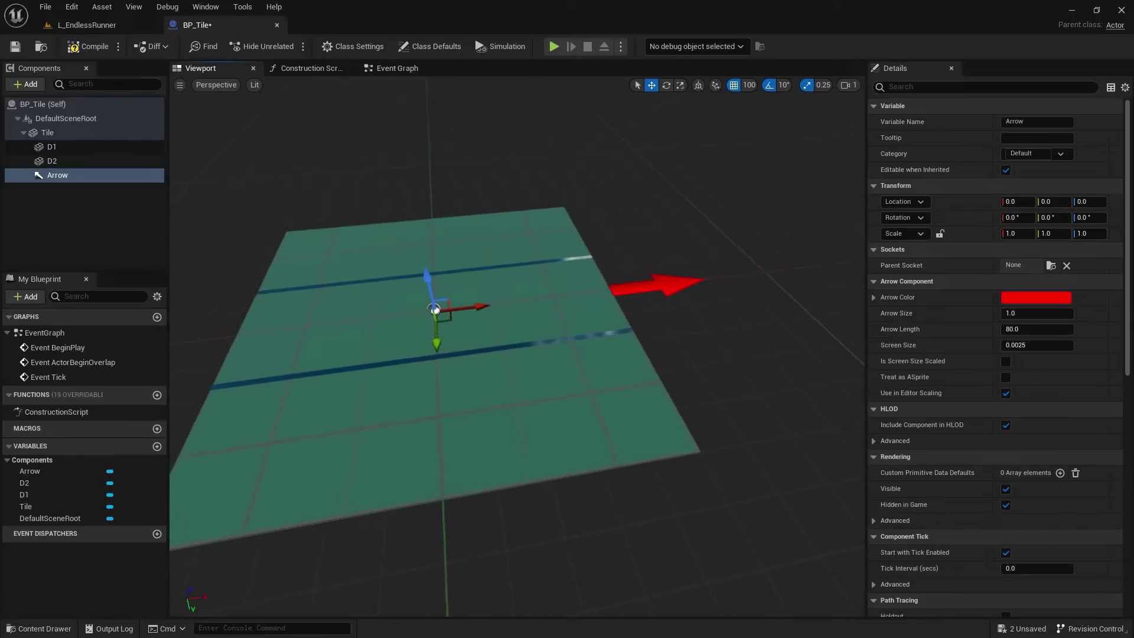
mouse_move(476, 310)
left_mouse_down()
mouse_move(821, 305)
mouse_move(766, 326)
left_mouse_up()
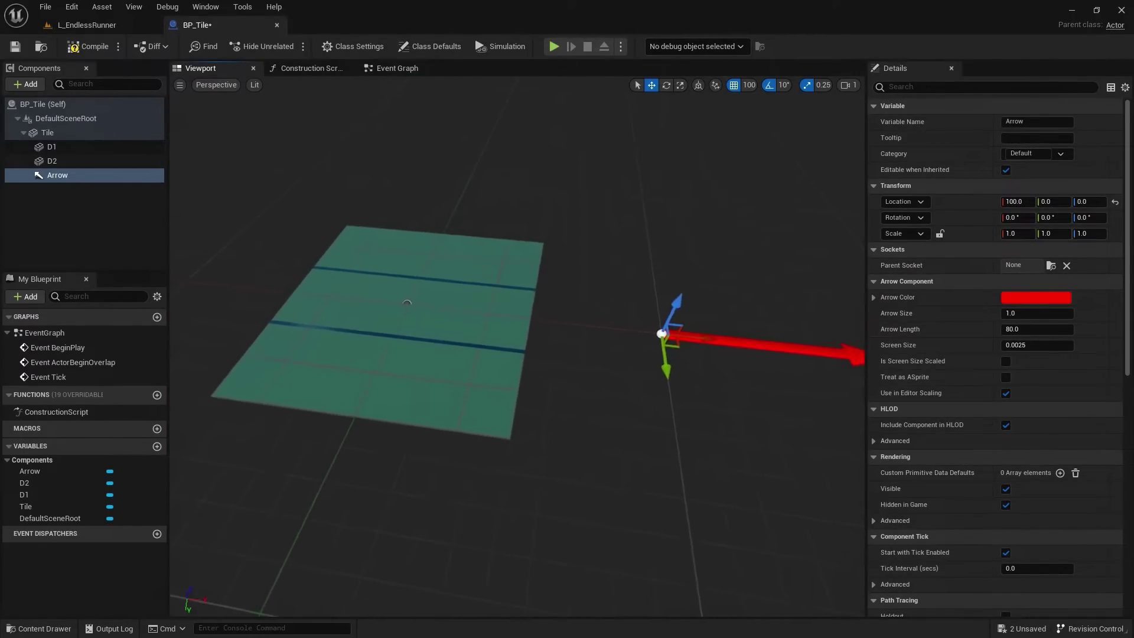
right_click_drag(701, 398, 701, 398)
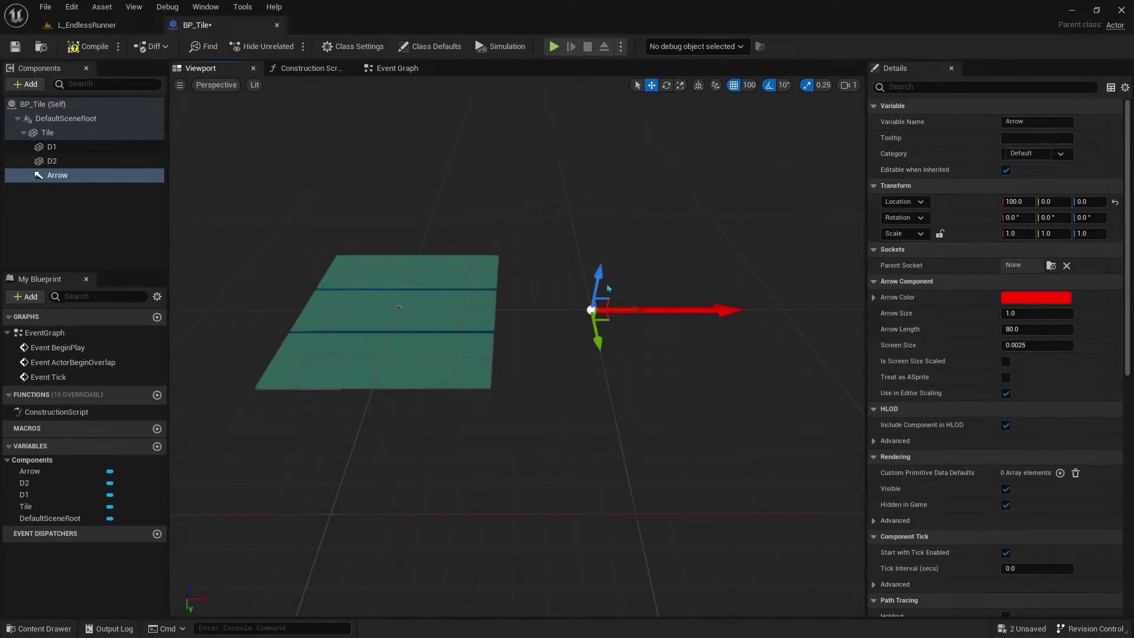
mouse_move(622, 313)
left_mouse_down()
mouse_move(614, 331)
mouse_move(624, 326)
left_mouse_up()
Step: In L_EndlessRunner, select every Outliner actor and collapse the Block01–03 and Cylinder folders
left_click(86, 25)
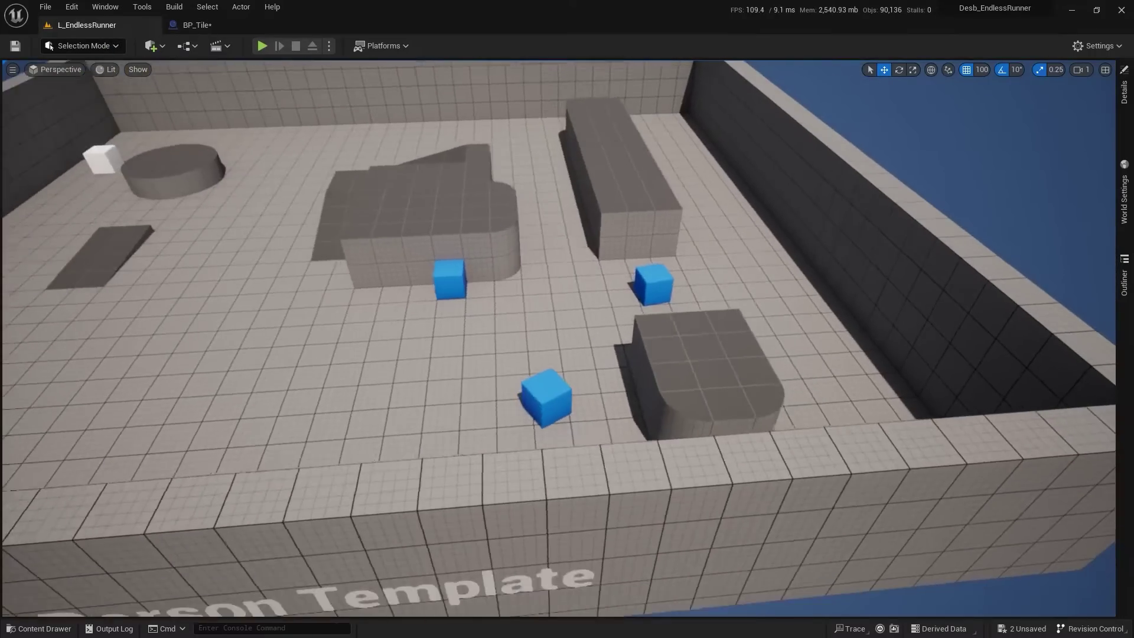
scroll(852, 277, "down", 5)
scroll(851, 278, "down", 3)
scroll(851, 277, "down", 2)
scroll(851, 277, "down", 1)
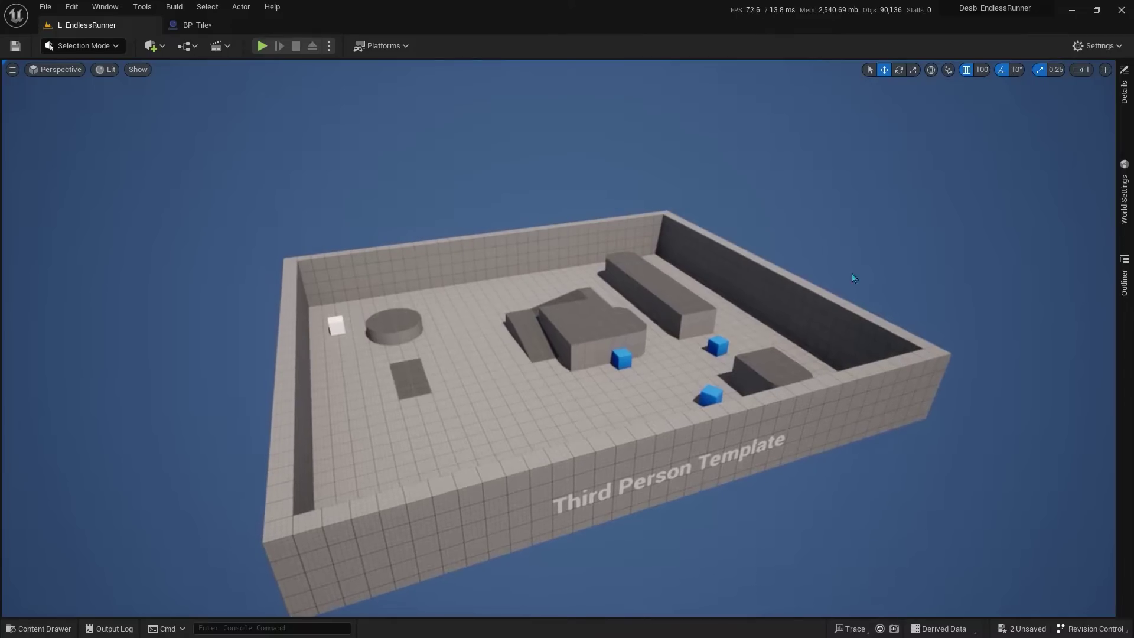
left_click(1123, 277)
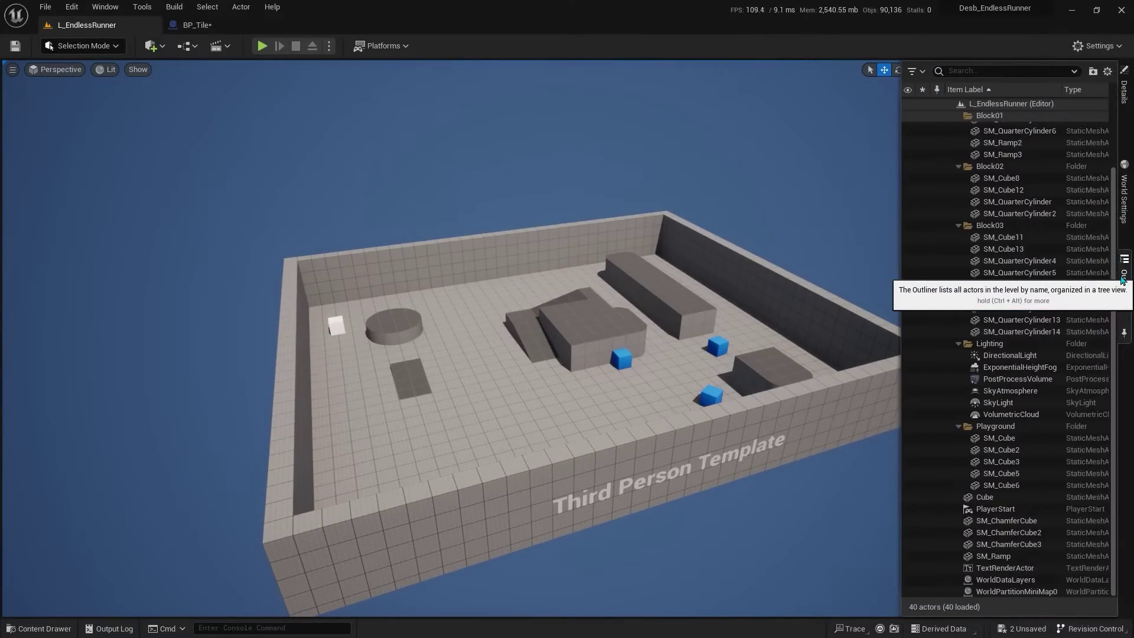
key("ctrl+a")
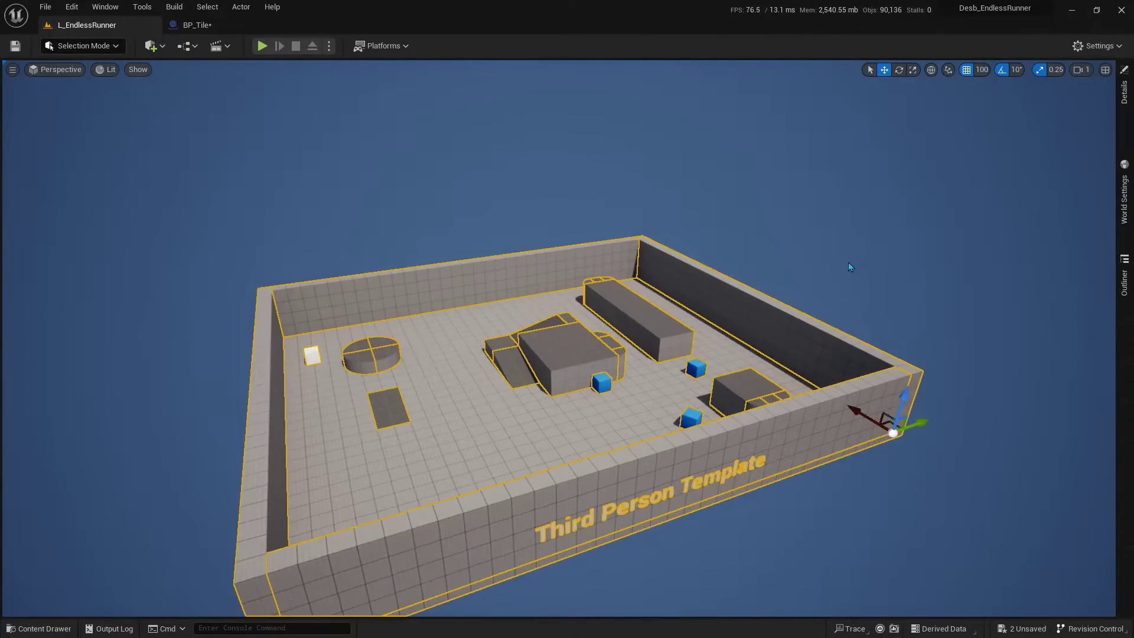
left_click(1122, 281)
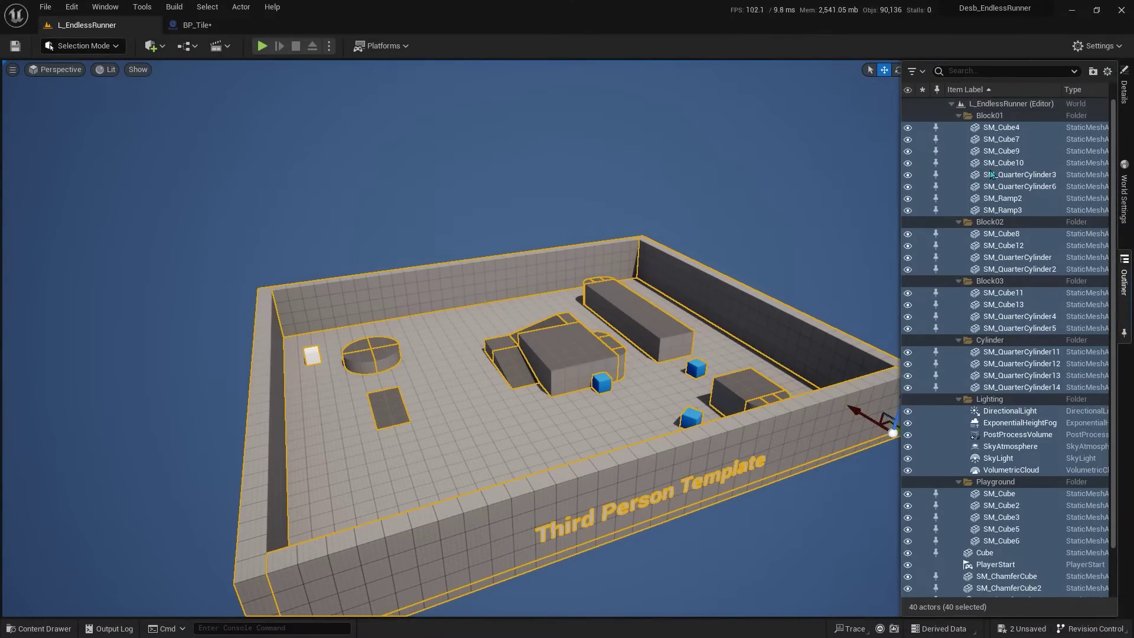
left_click(958, 115)
left_click(958, 128)
left_click(958, 139)
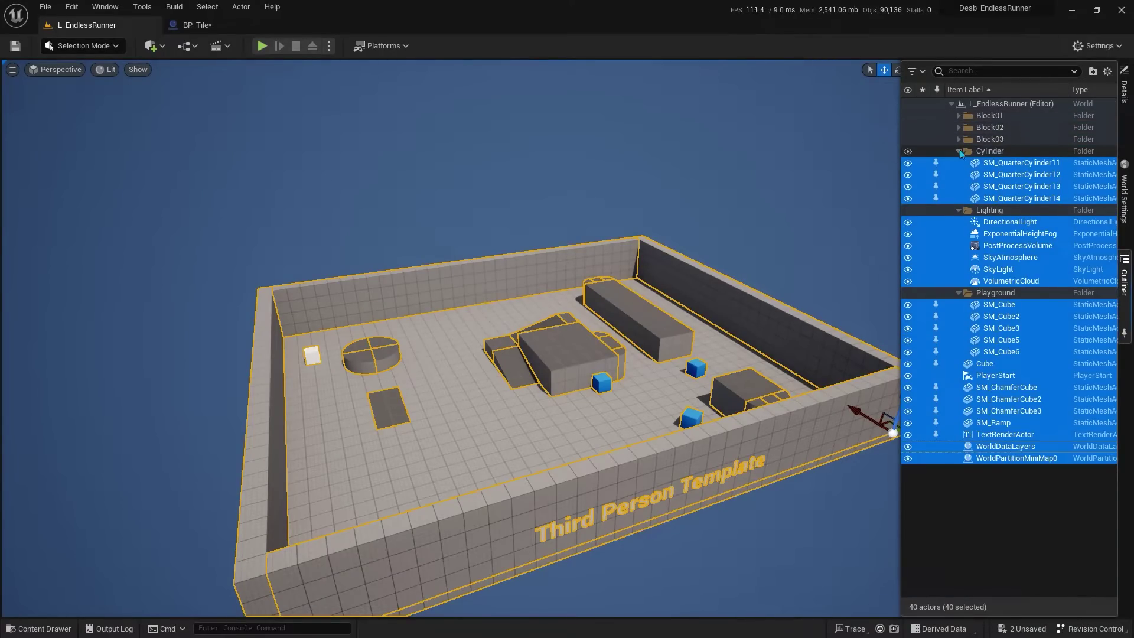
left_click(958, 151)
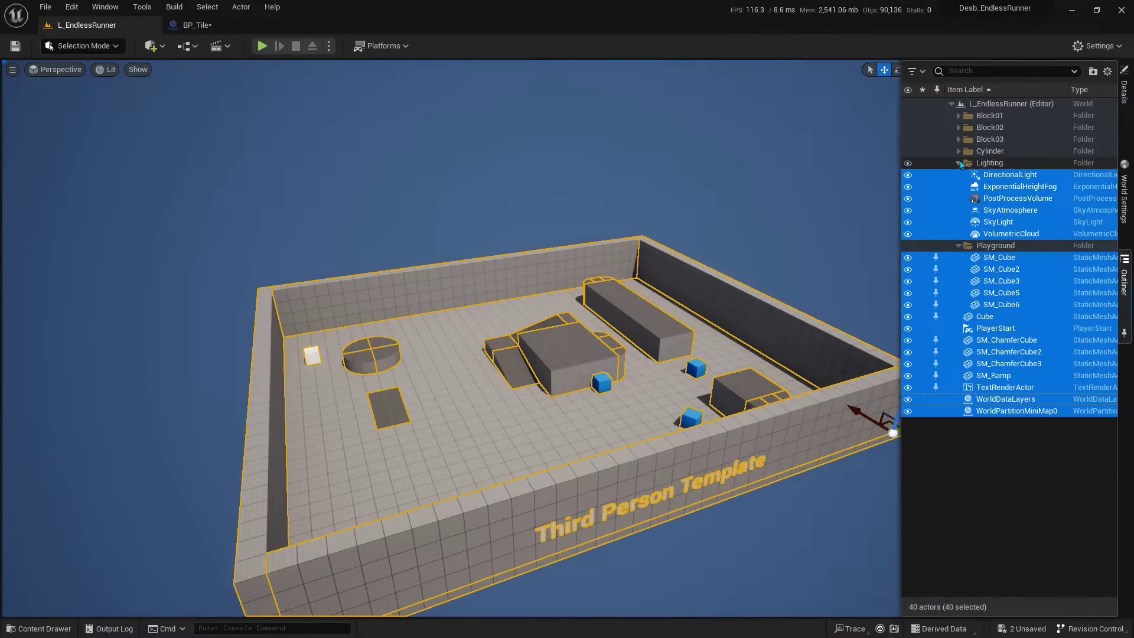
Step: Exclude the sky, lighting and PlayerStart actors from the selection and delete the rest
left_click(995, 234, "ctrl")
left_click(996, 222, "ctrl")
left_click(997, 211, "ctrl")
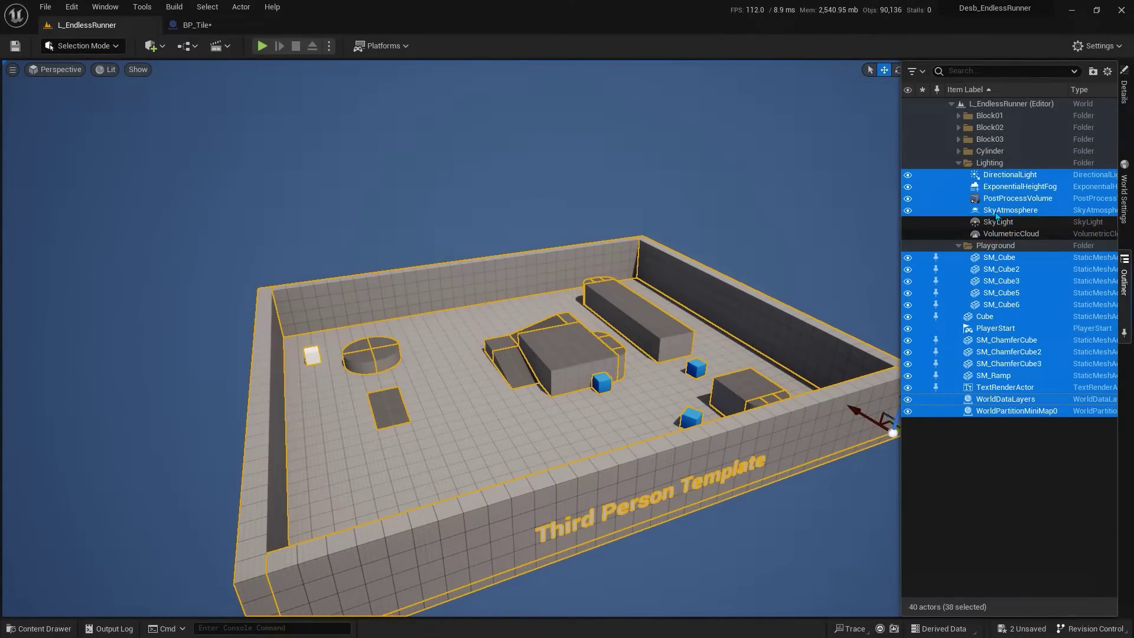
left_click(997, 199, "ctrl")
left_click(998, 187, "ctrl")
left_click(998, 175, "ctrl")
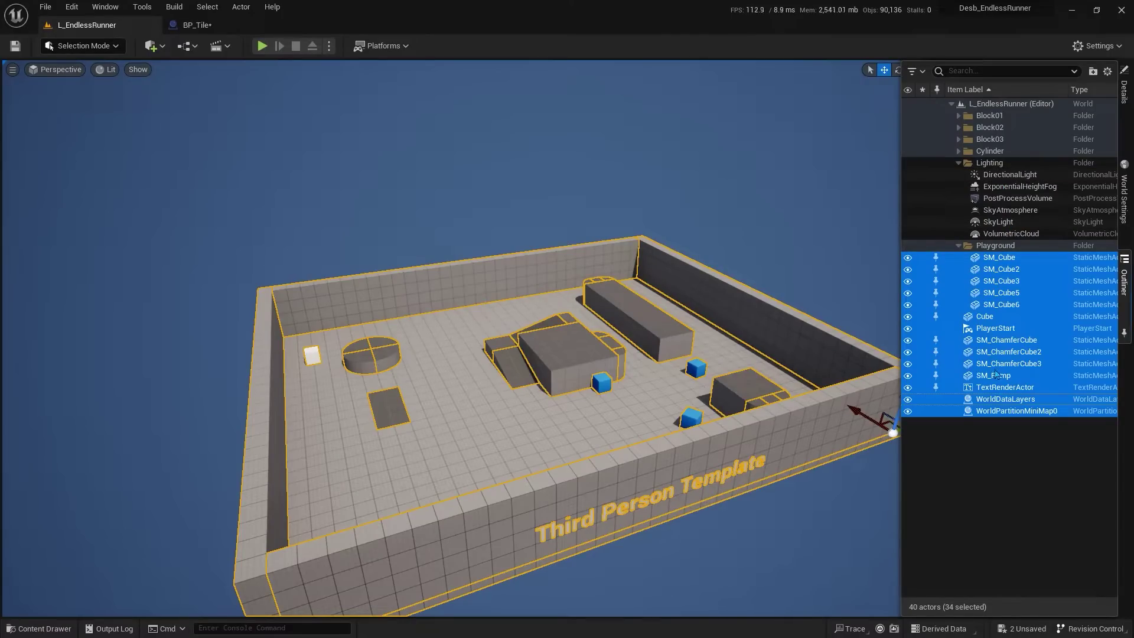
left_click(992, 329, "ctrl")
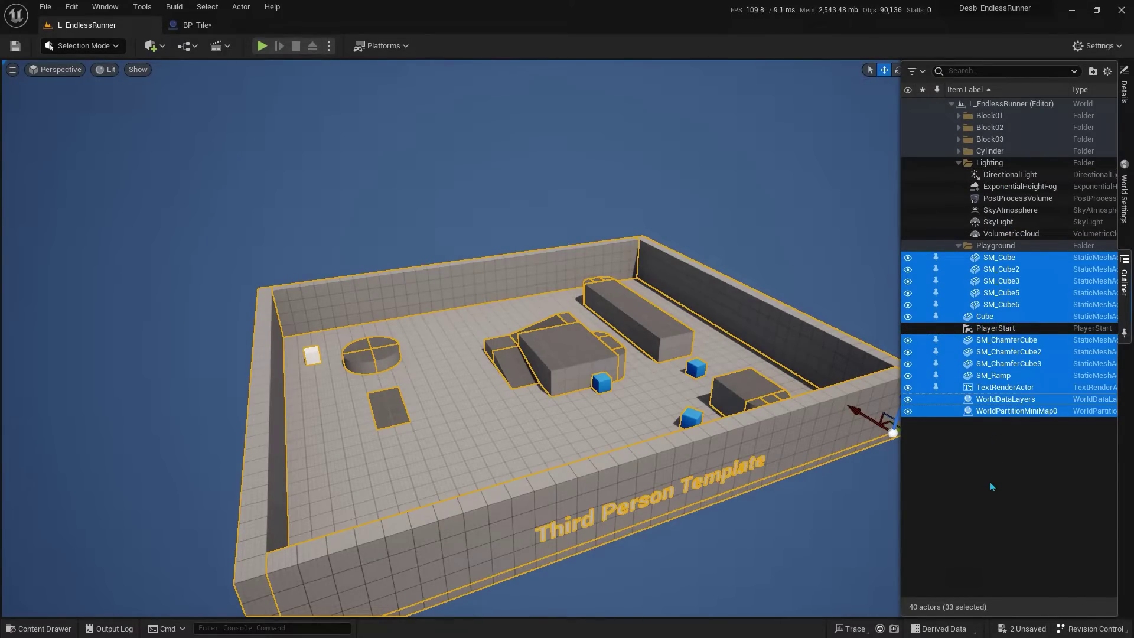
key("Delete")
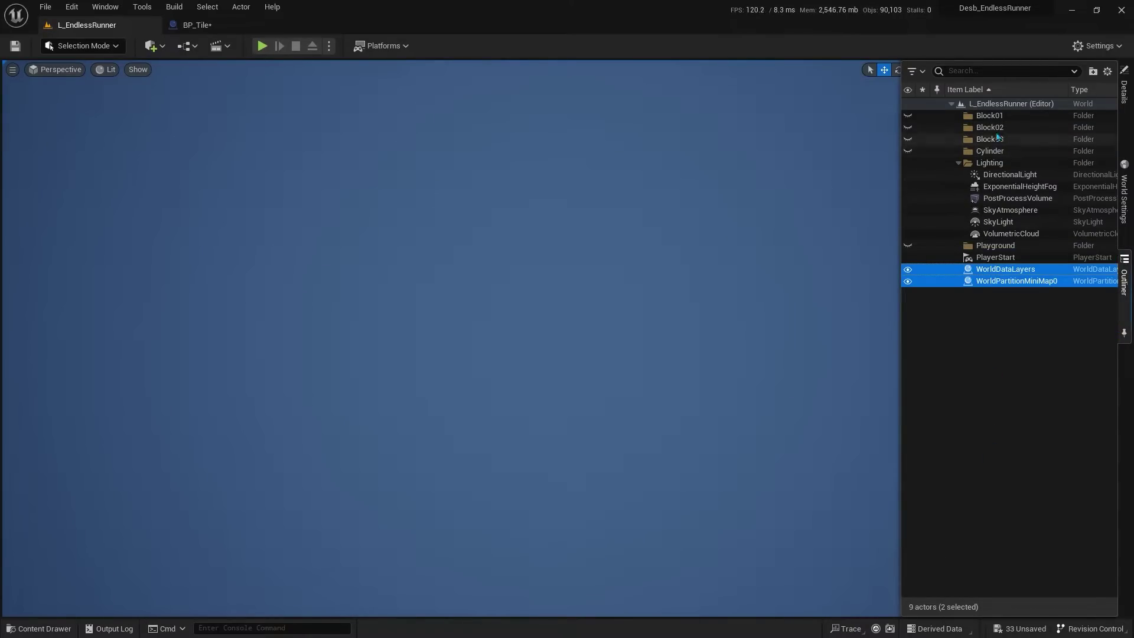
Step: Delete the three now-empty Block folders from the Outliner
key("Escape")
left_click(989, 116)
key("Delete")
left_click(989, 115)
key("Delete")
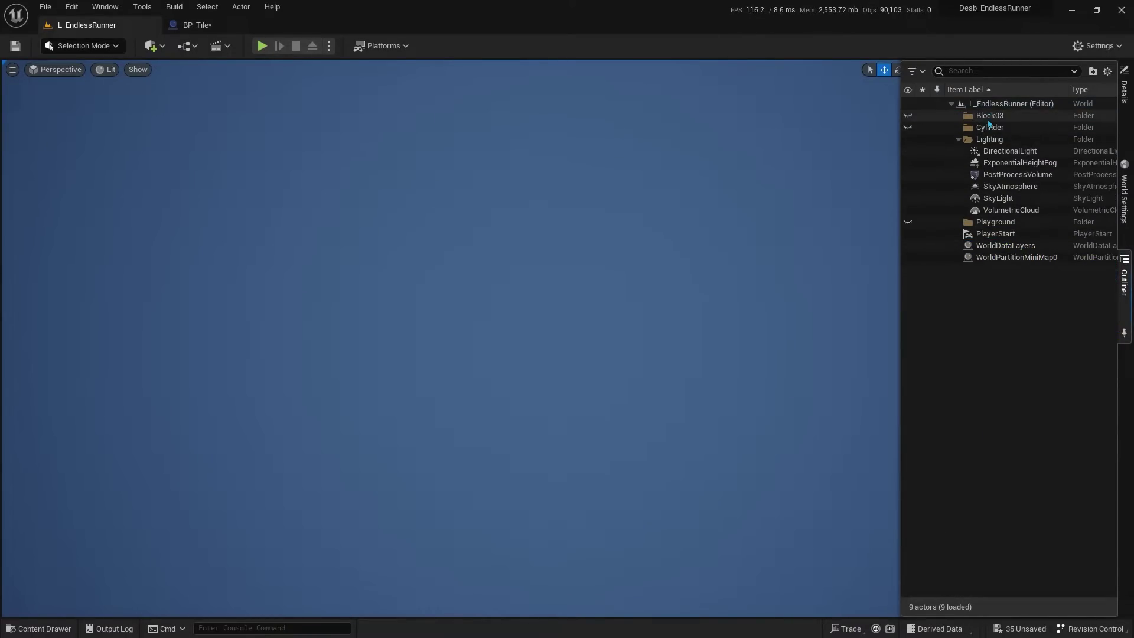
left_click(989, 116)
key("Delete")
key("Delete")
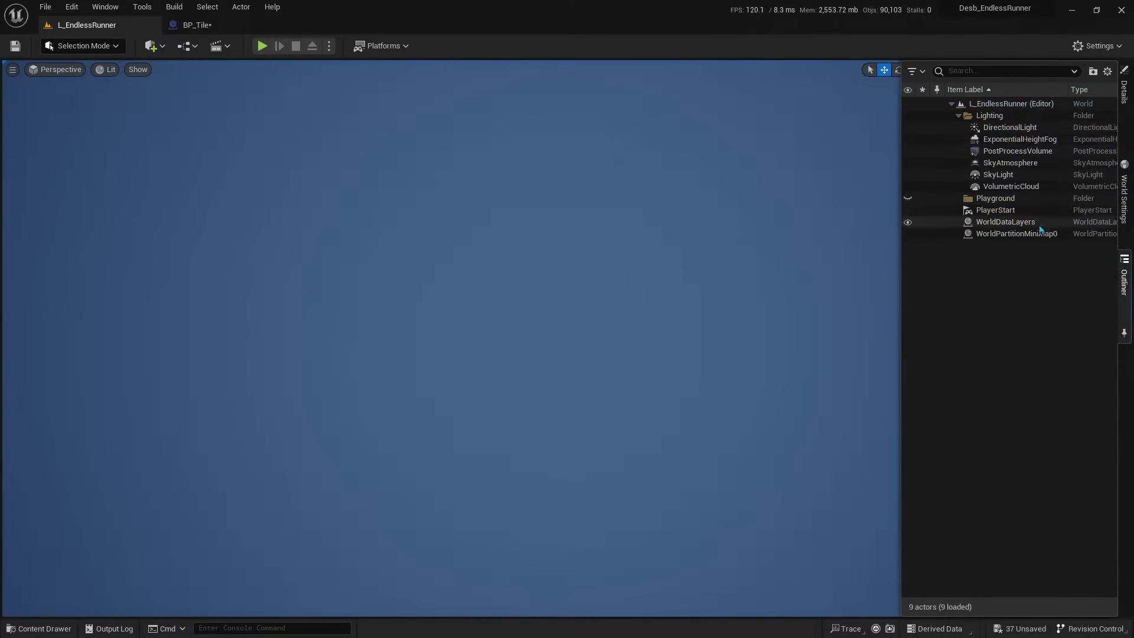
left_click(995, 211)
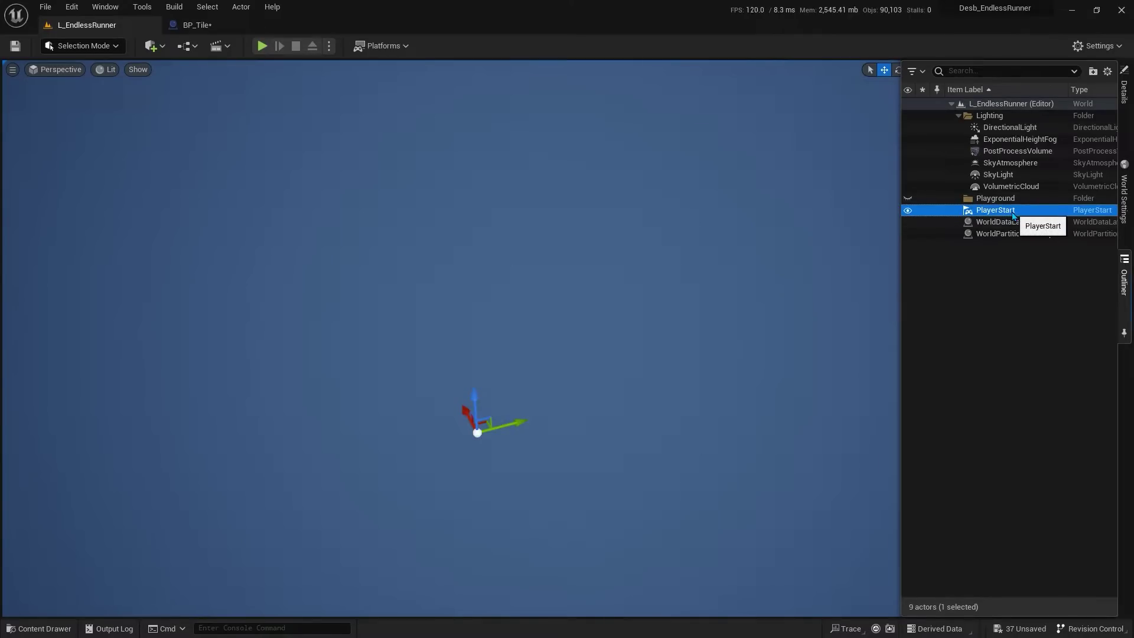
Step: Reset PlayerStart's location and drag a BP_Tile into the level
left_click(1121, 121)
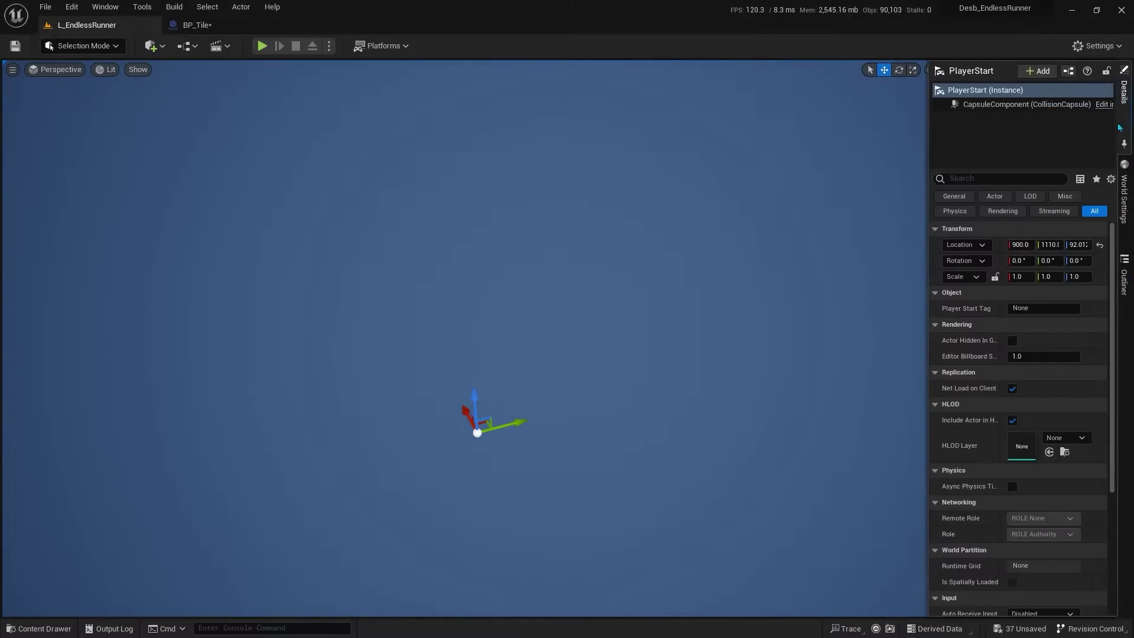
left_click(1102, 245)
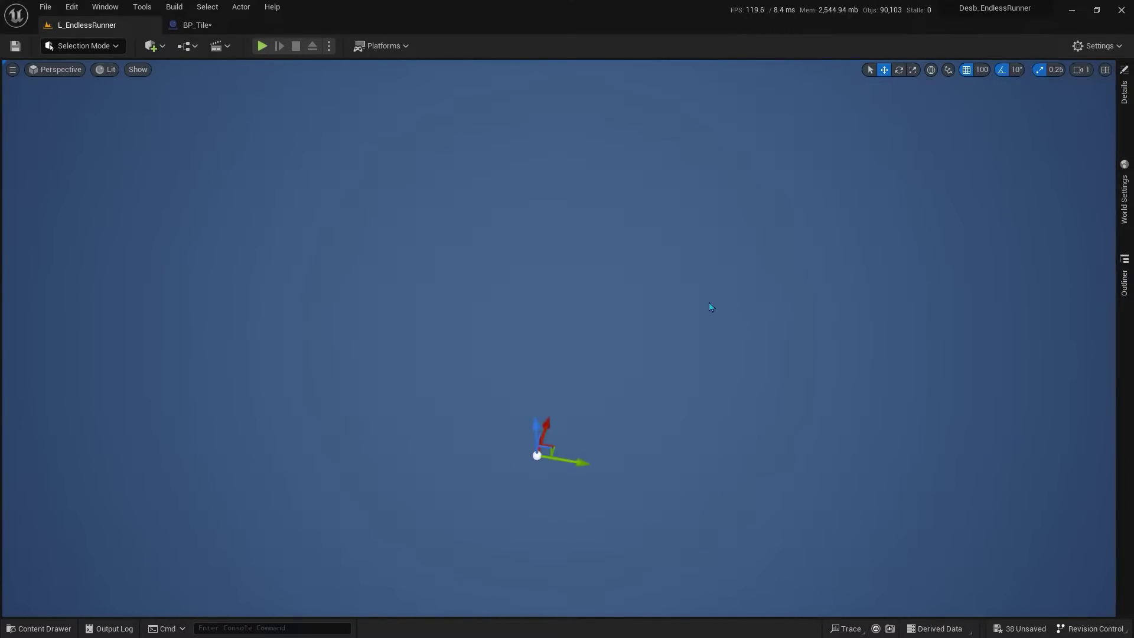
key("ctrl+space")
left_click_drag(337, 452, 639, 276)
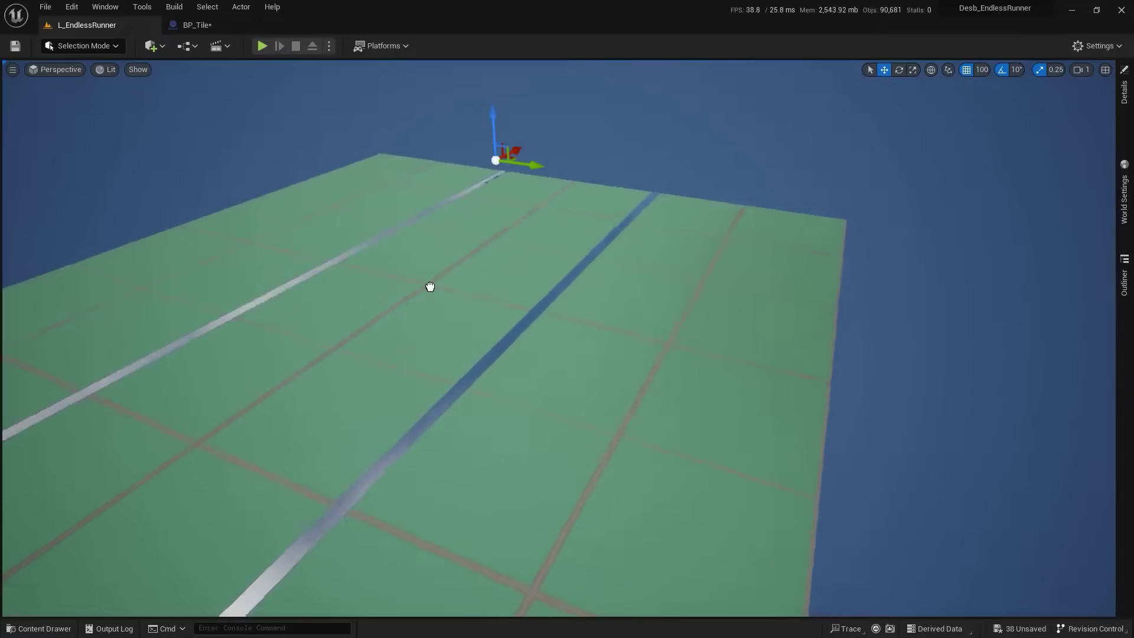
Step: Reset the placed tile's location to 0, 0, 0 and frame it in the viewport
left_click(1123, 93)
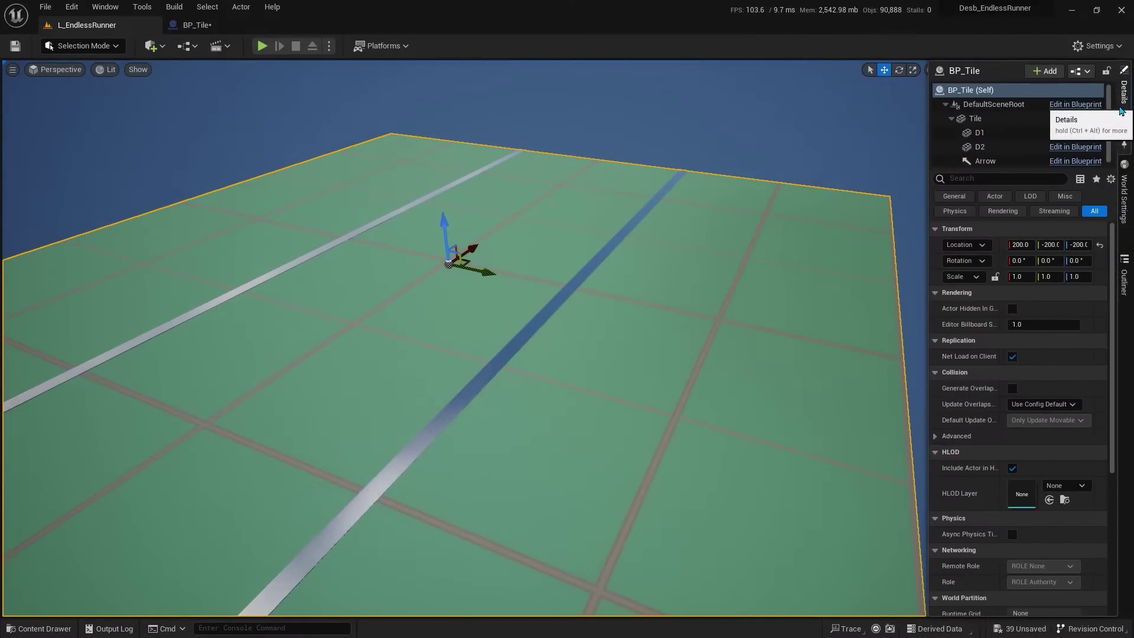
left_click(1100, 247)
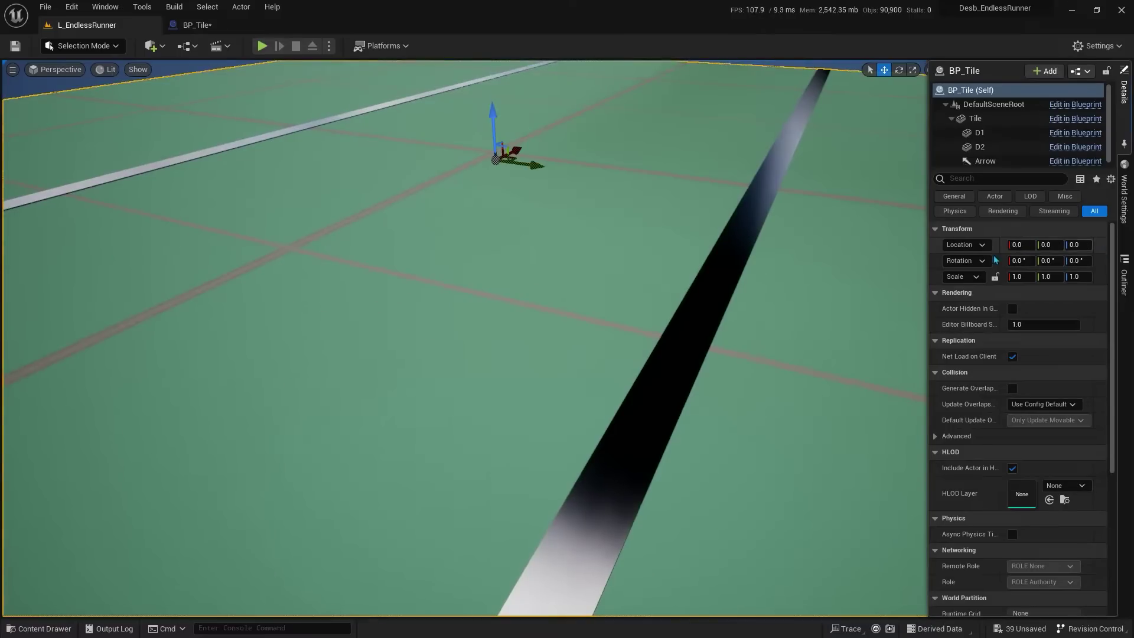
scroll(639, 225, "down", 3)
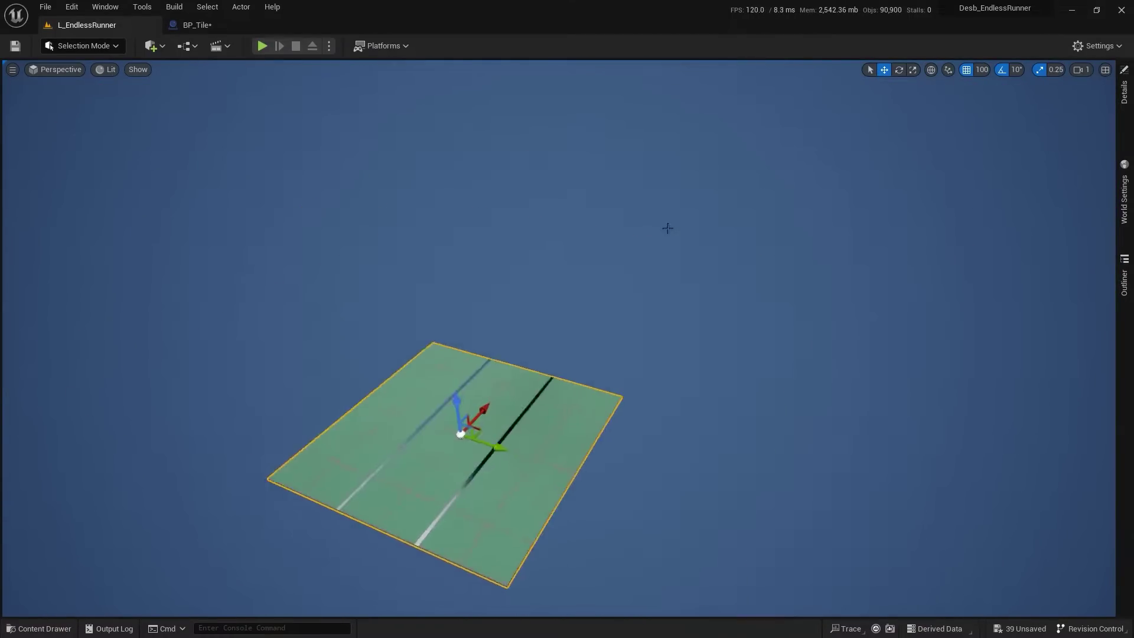
scroll(664, 228, "down", 5)
key("f")
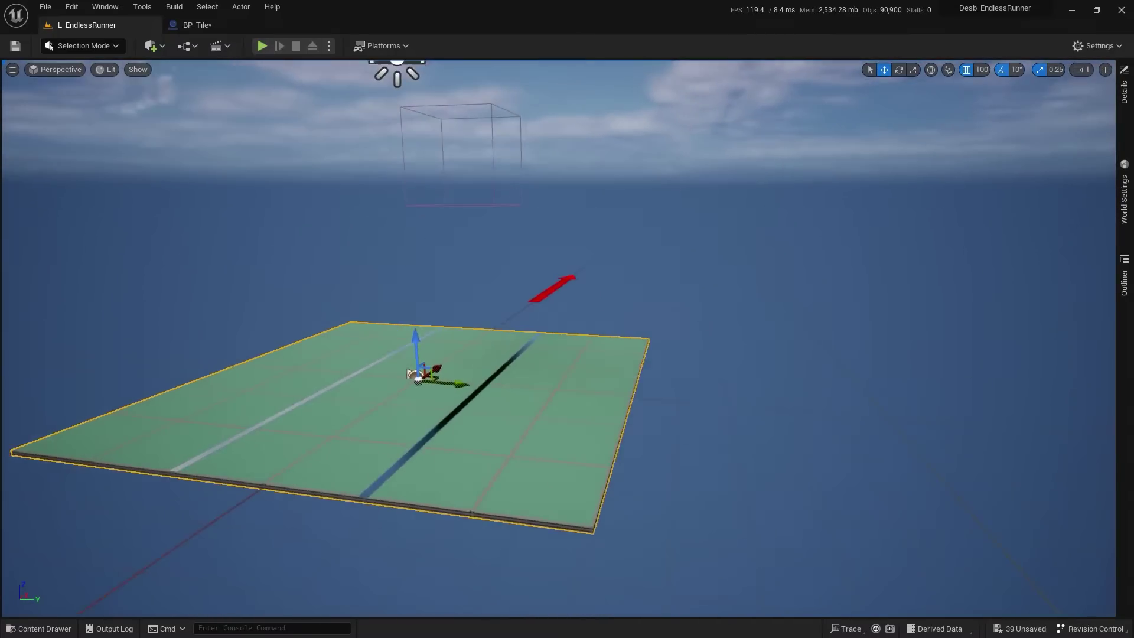
mouse_move(522, 386)
left_mouse_down("alt")
mouse_move(536, 277)
mouse_move(891, 195)
left_mouse_up("alt")
scroll(553, 269, "down", 5)
left_click(553, 270)
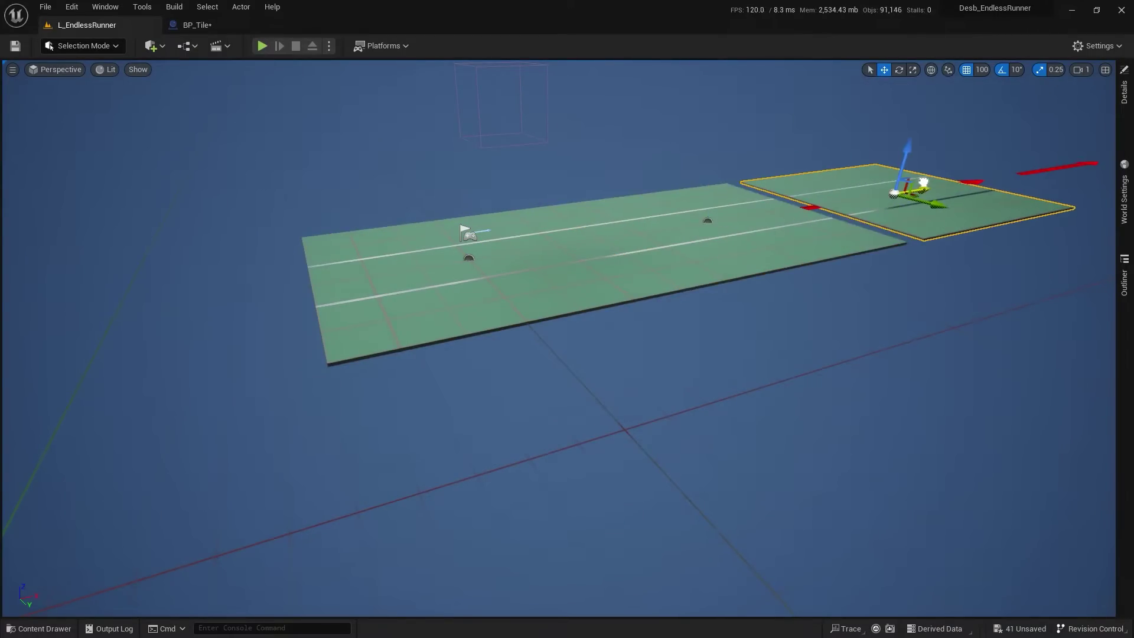
Step: Play-test the level with a jump, then undo the duplicate's move and frame the single BP_Tile
key("alt+p")
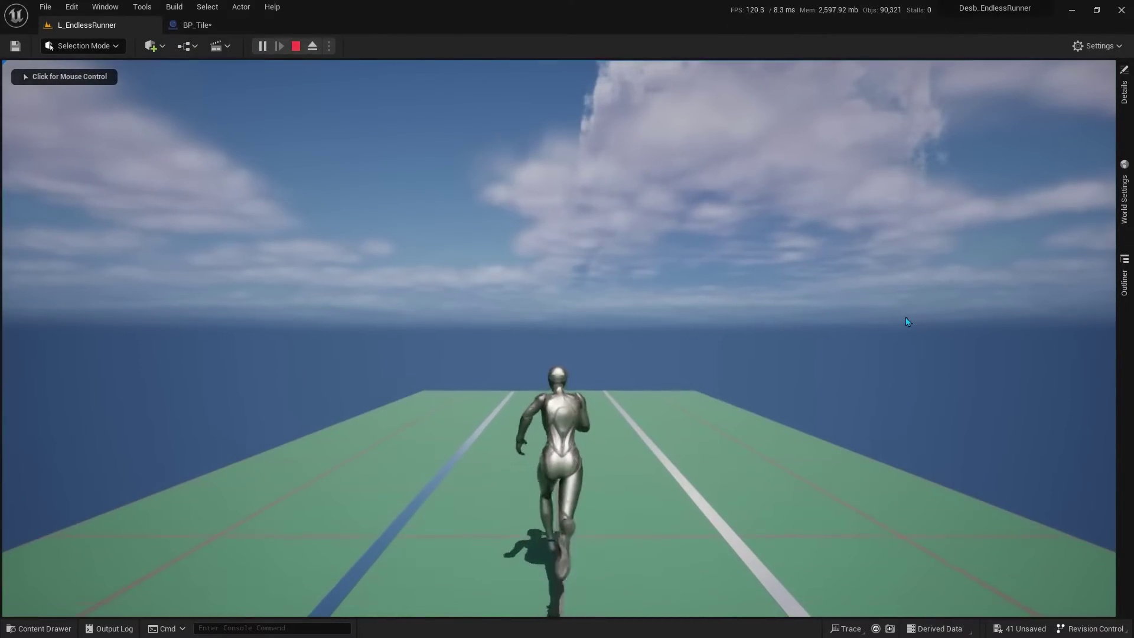
left_click(905, 317)
key("space")
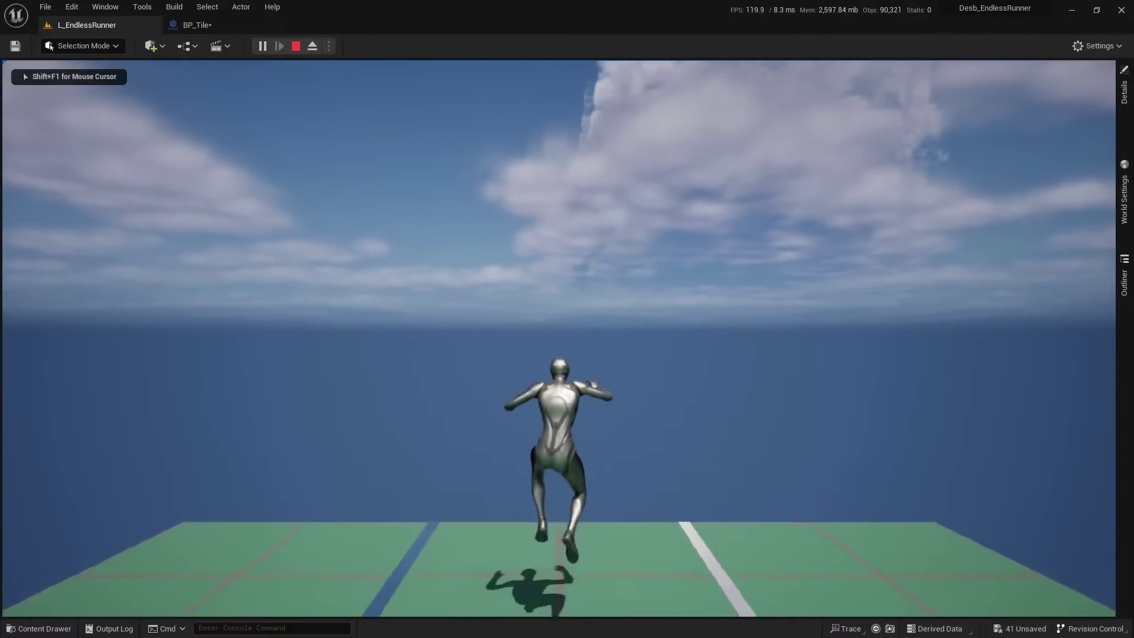
key("Escape")
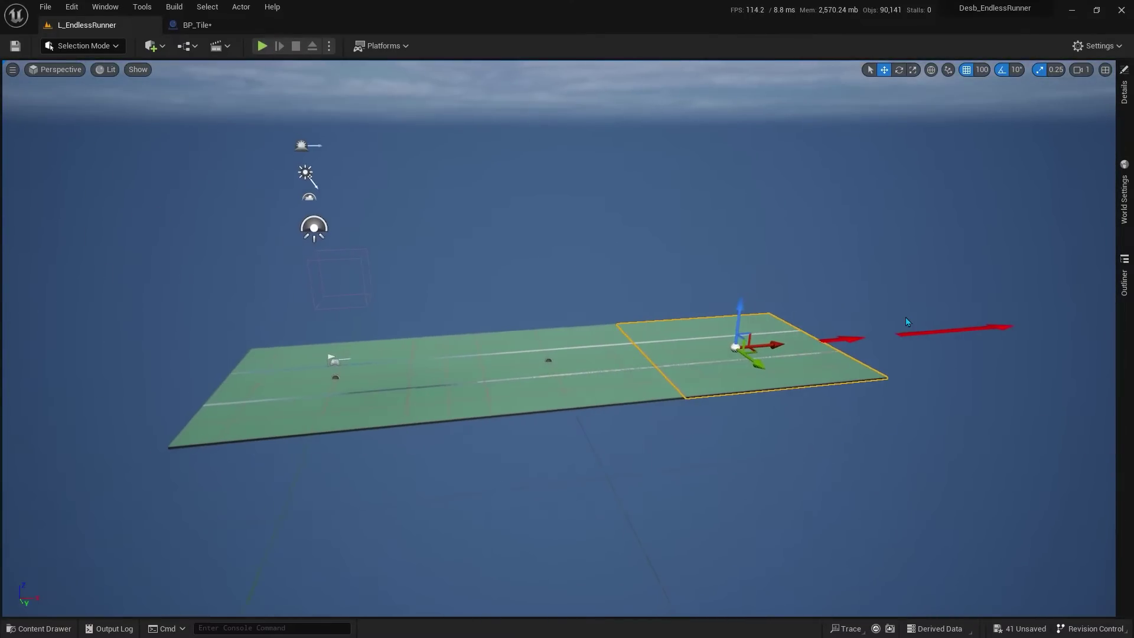
key("ctrl+z")
key("f")
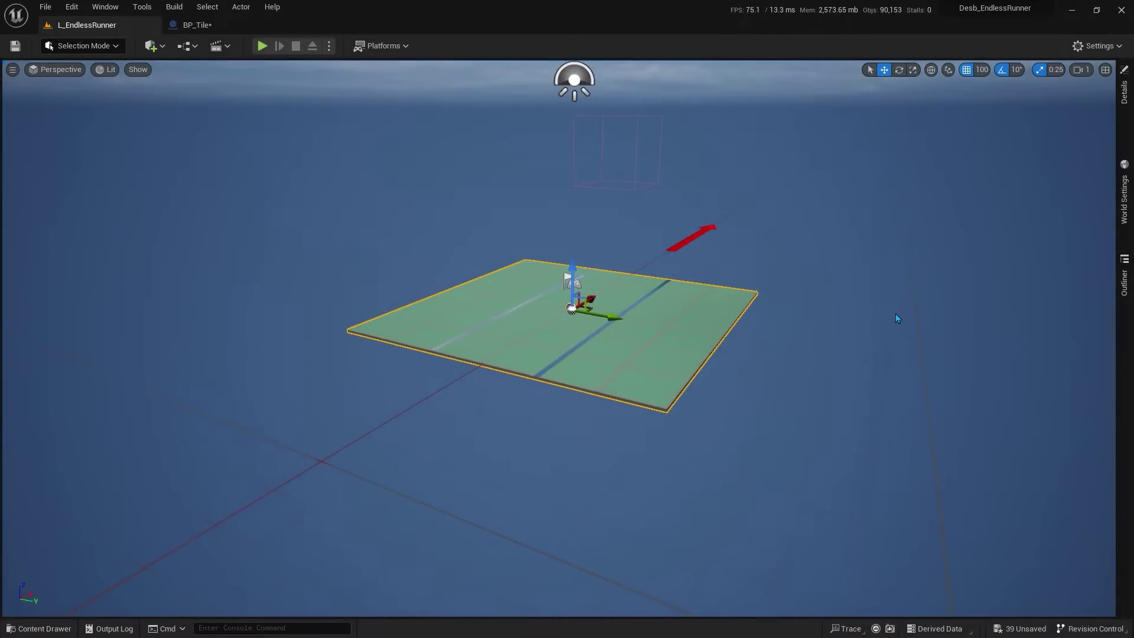
Step: In BP_Tile, add a Box Collision component under the Tile mesh
left_click(201, 26)
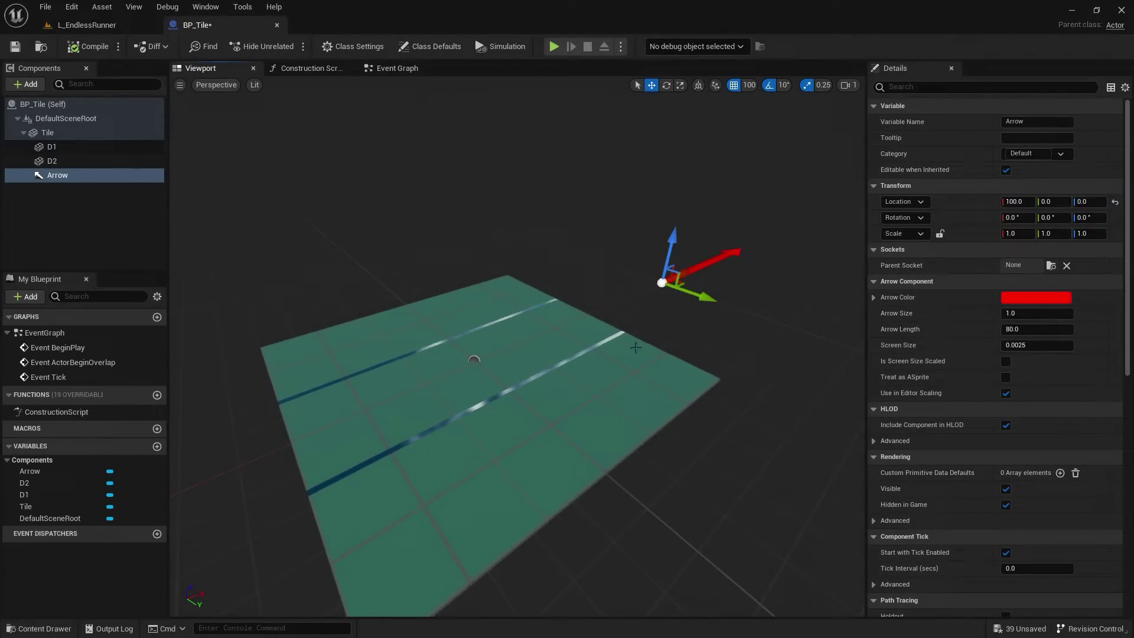
scroll(635, 347, "down", 4)
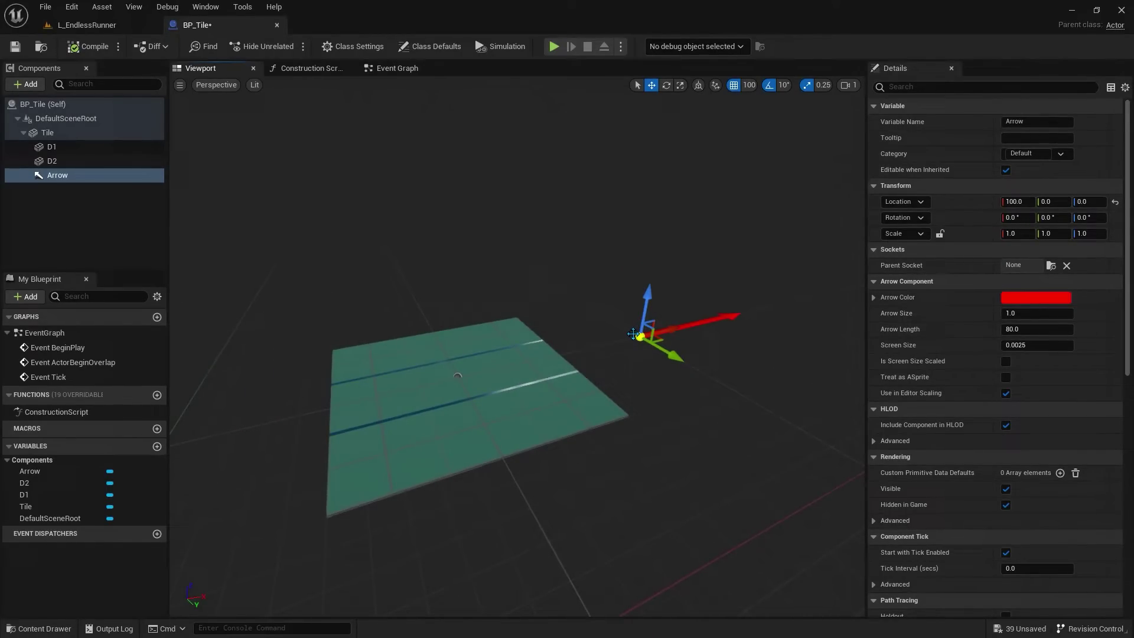
left_click(647, 360)
scroll(647, 361, "up", 3)
left_click(47, 133)
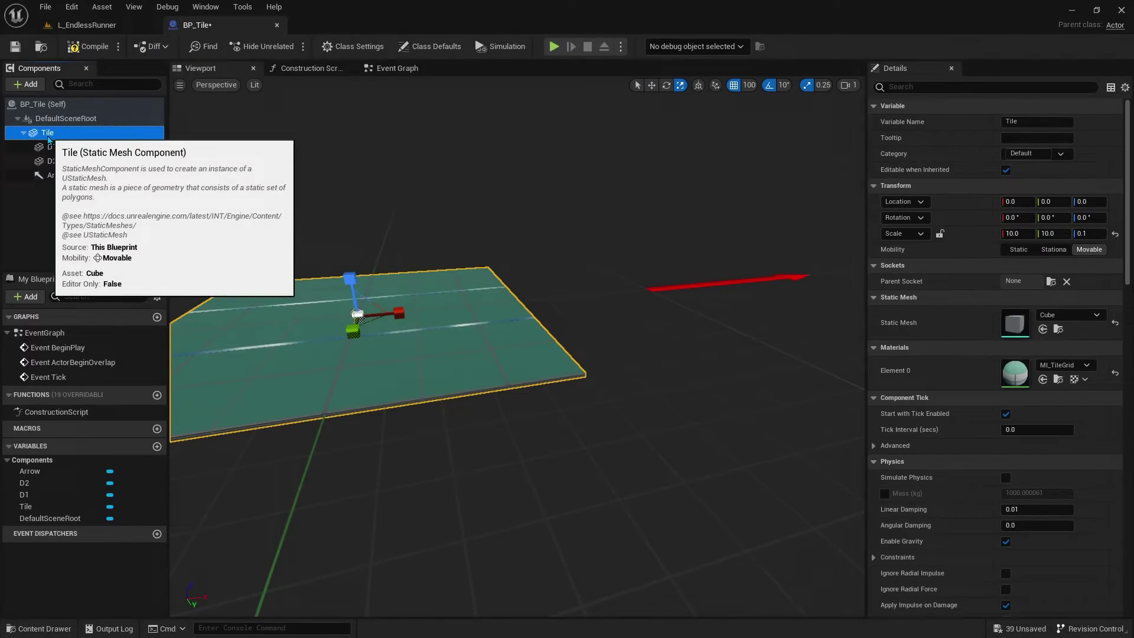
left_click(28, 85)
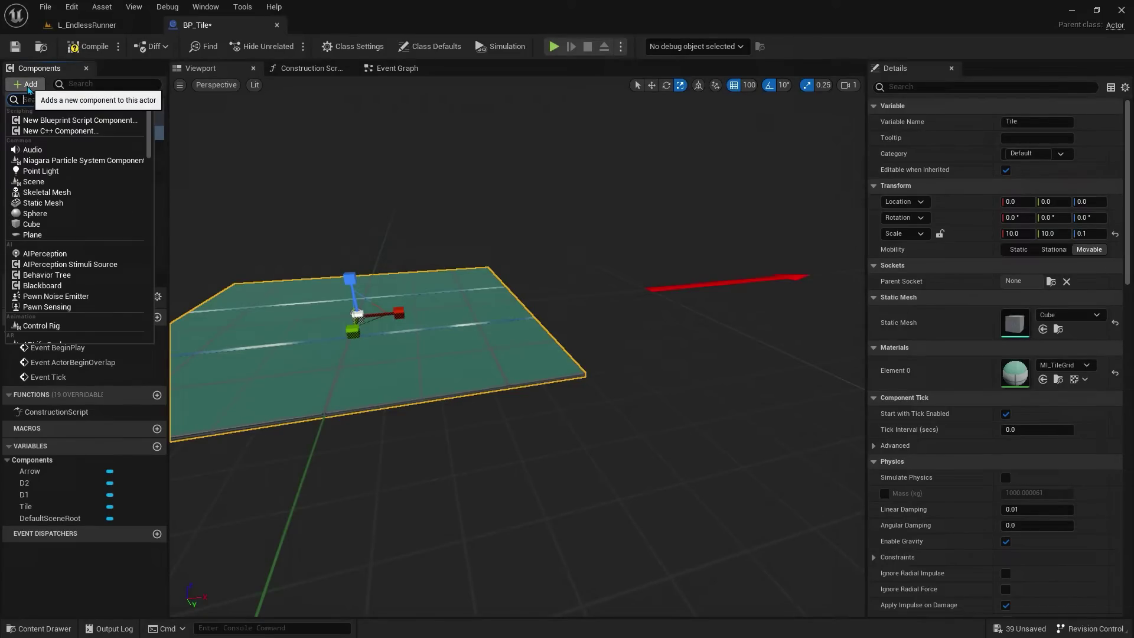
type("box")
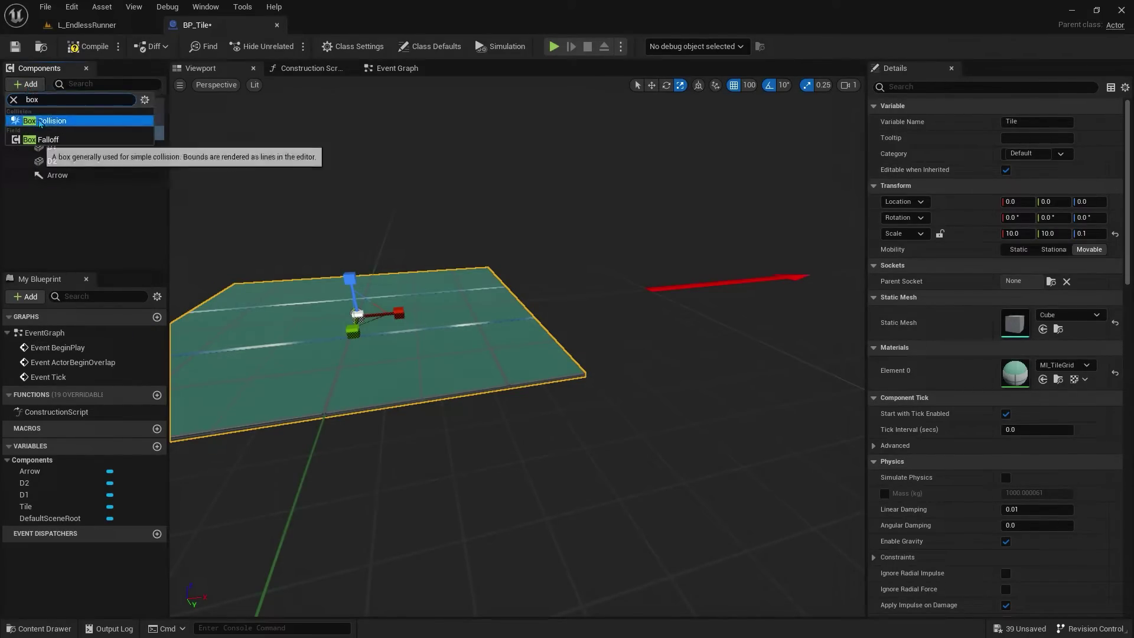
left_click(44, 121)
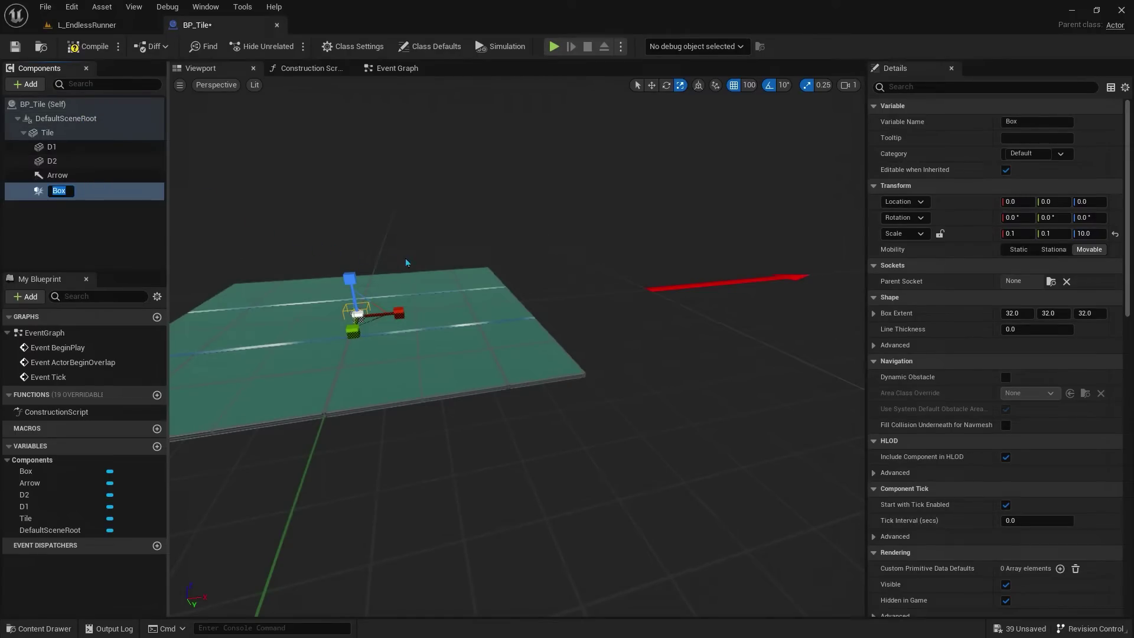
mouse_move(455, 260)
left_mouse_down()
mouse_move(449, 224)
mouse_move(434, 233)
left_mouse_up()
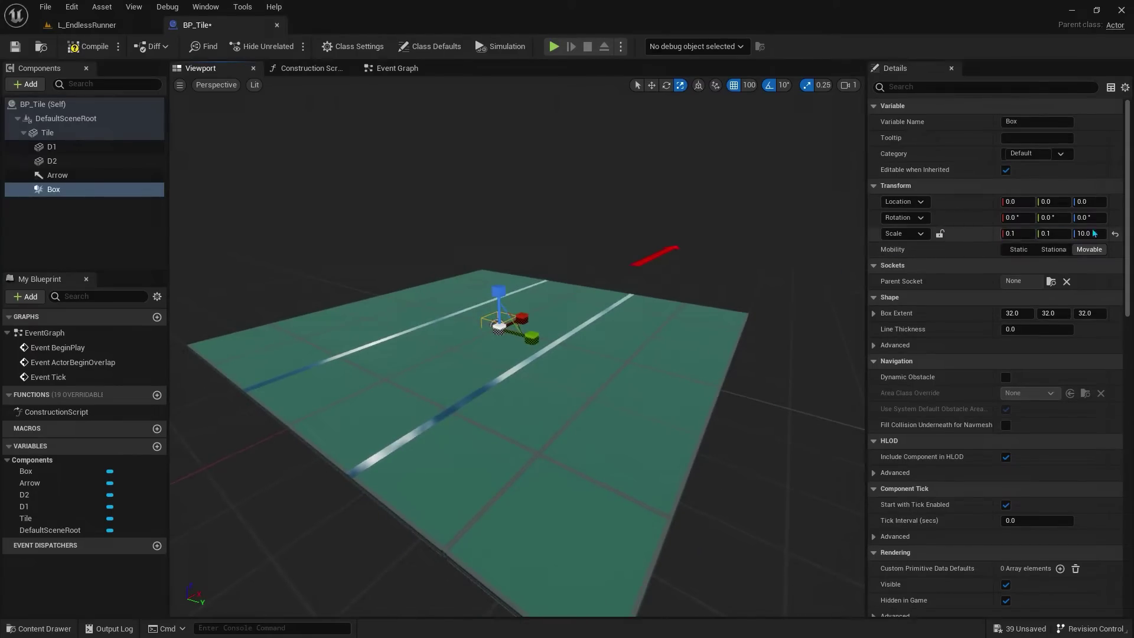
Step: Reset the Box scale to 1, 1, 1 and set its extent to 5, 50, 200
left_click(1115, 235)
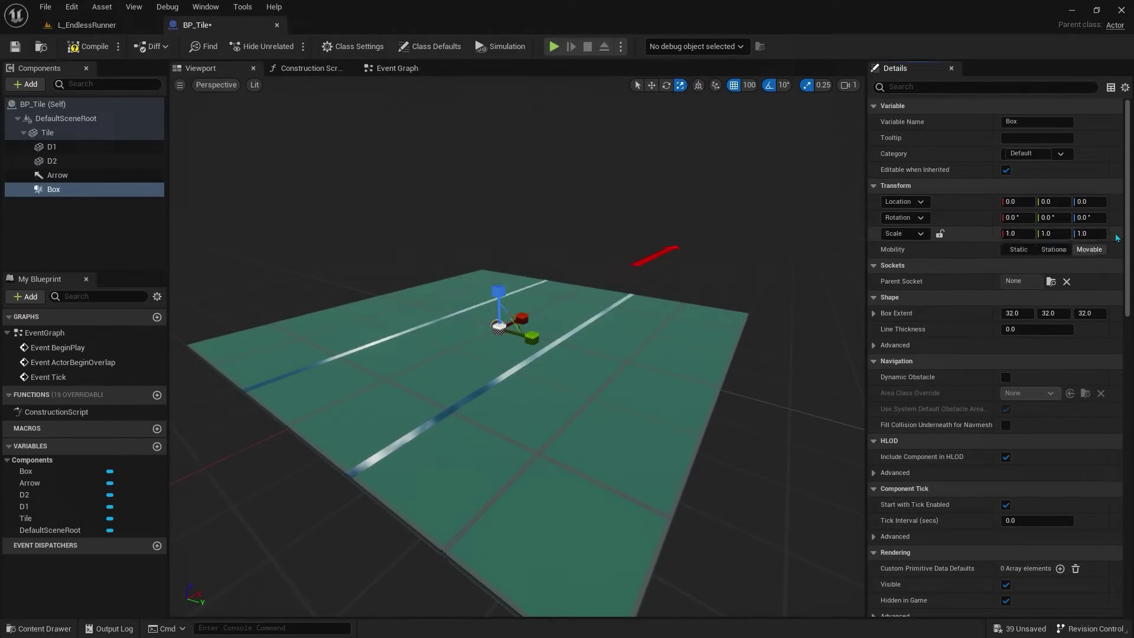
left_click(1053, 313)
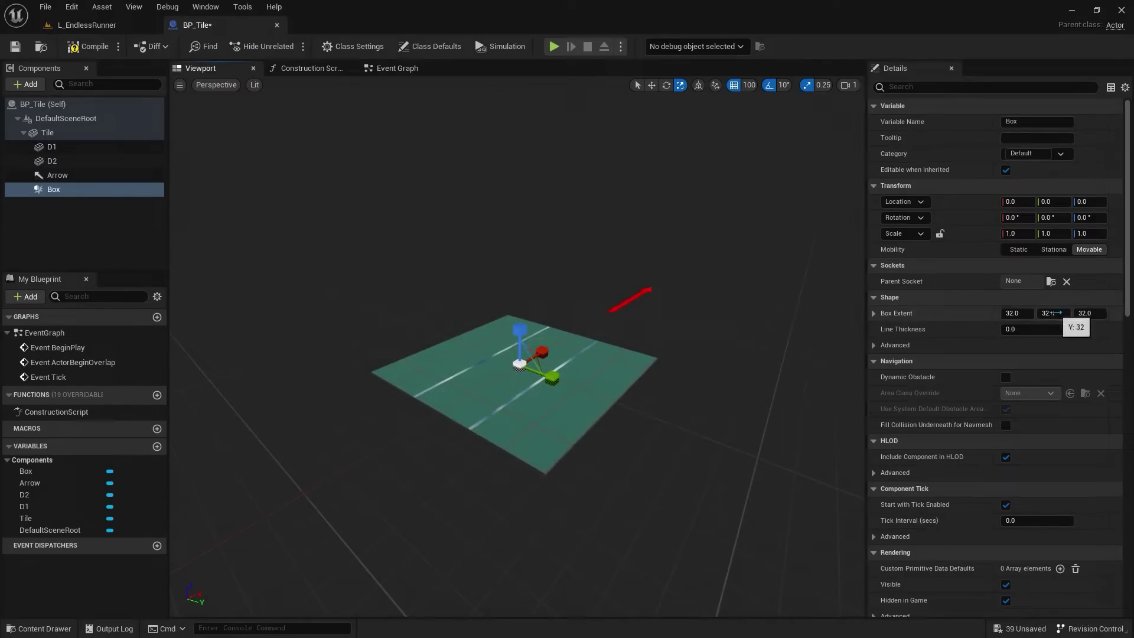
type("500")
key("Return")
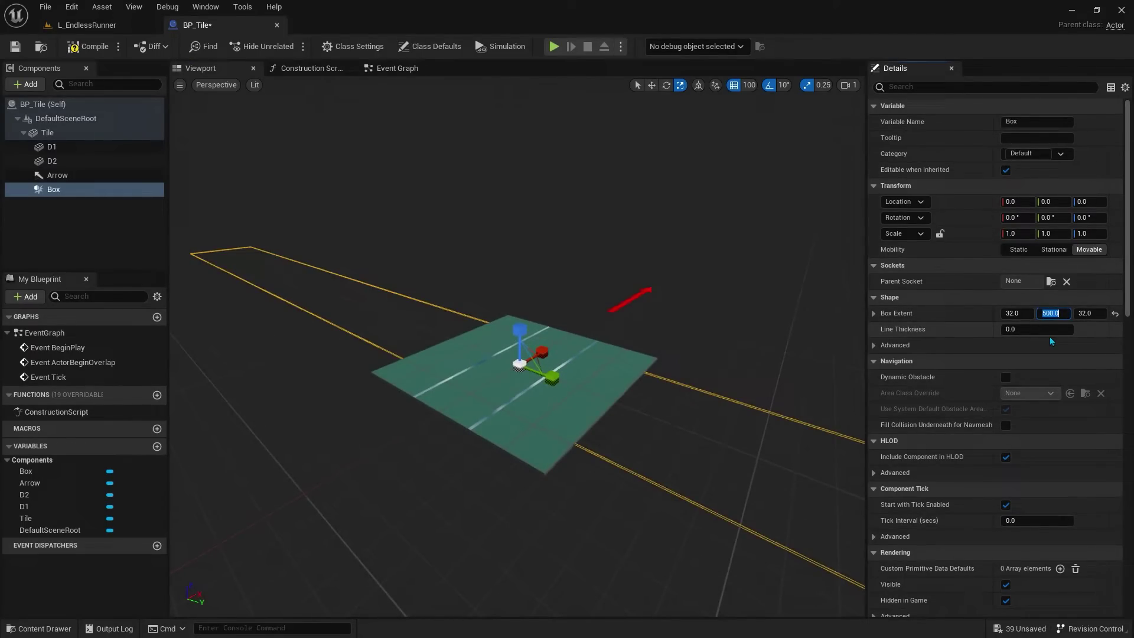
type("50")
key("Return")
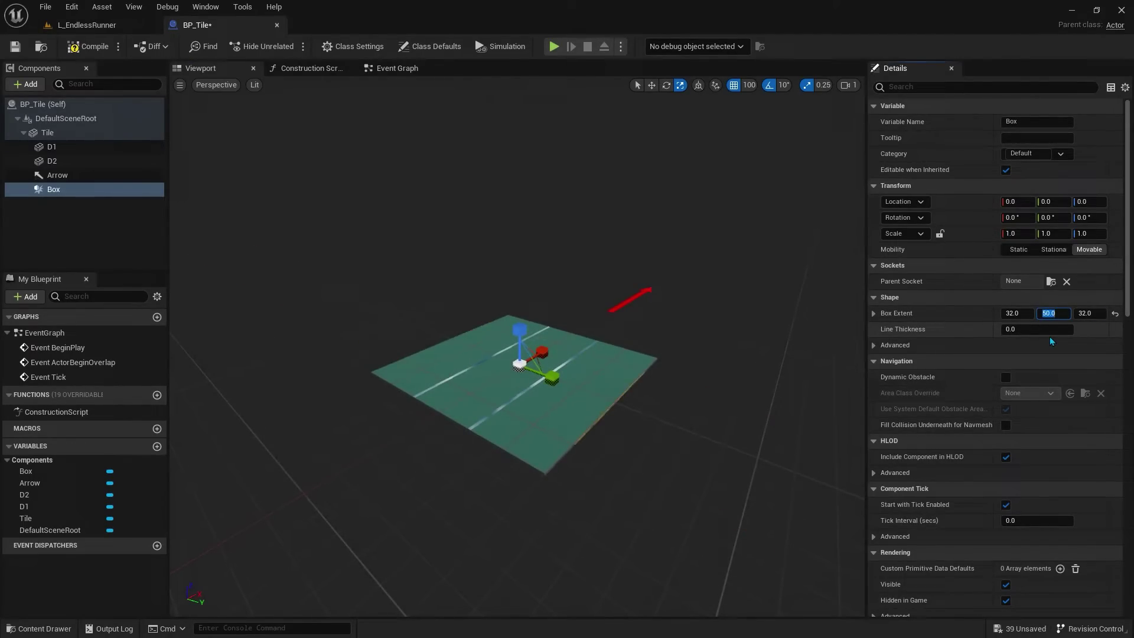
key("Tab")
type("200")
key("Return")
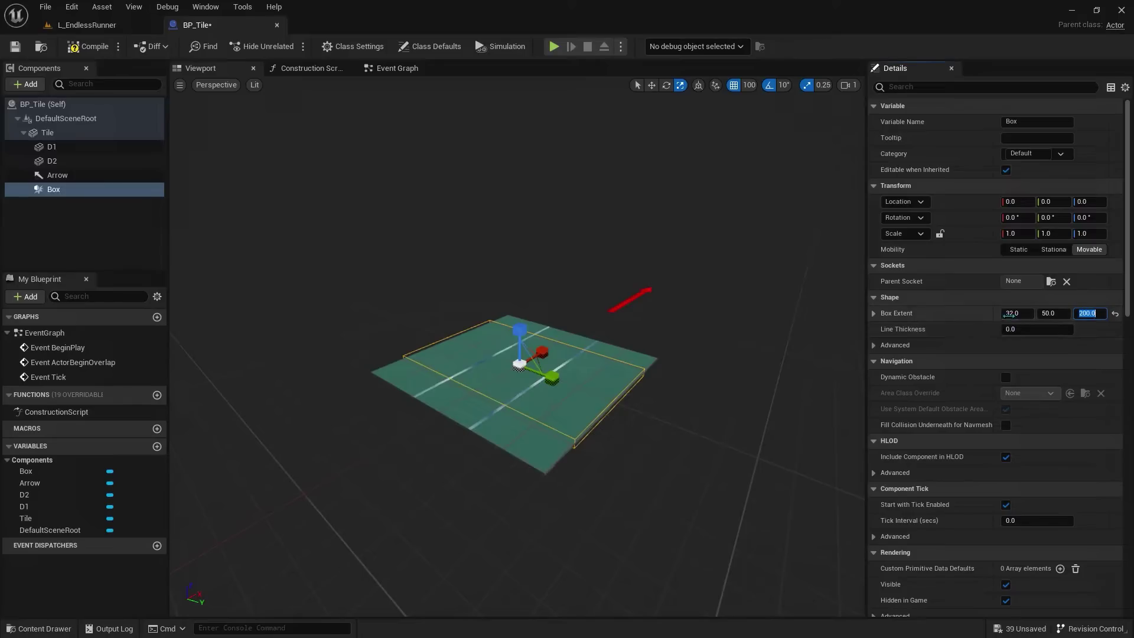
left_click(1009, 312)
type("5")
key("Return")
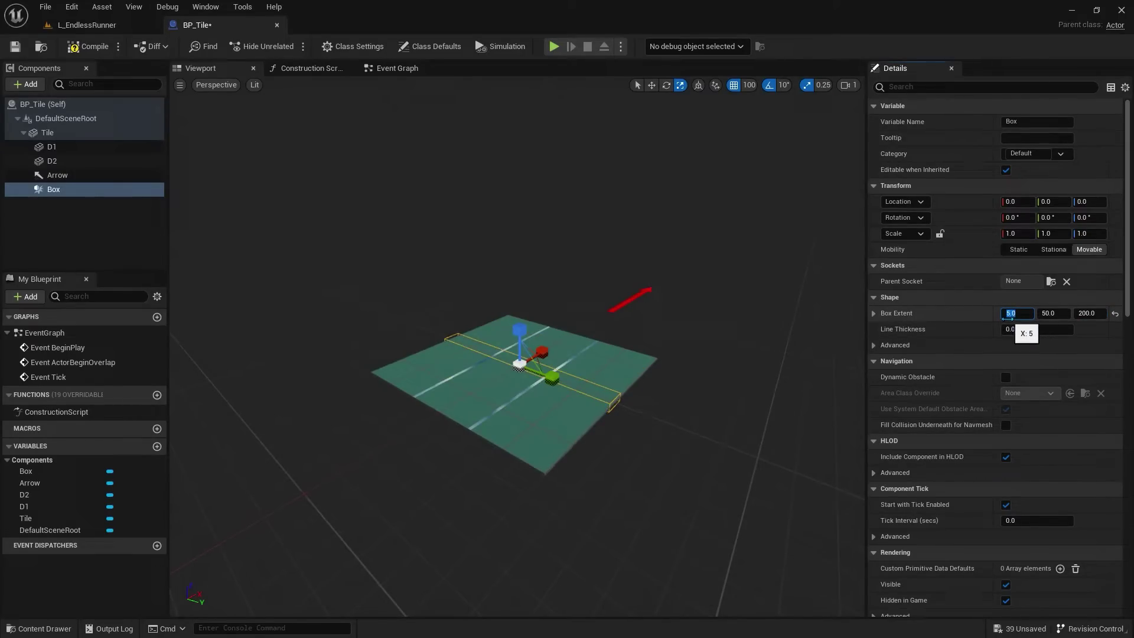
Step: Raise the Box's Z extent to 2000, lift it with the move gizmo, and inspect it
key("w")
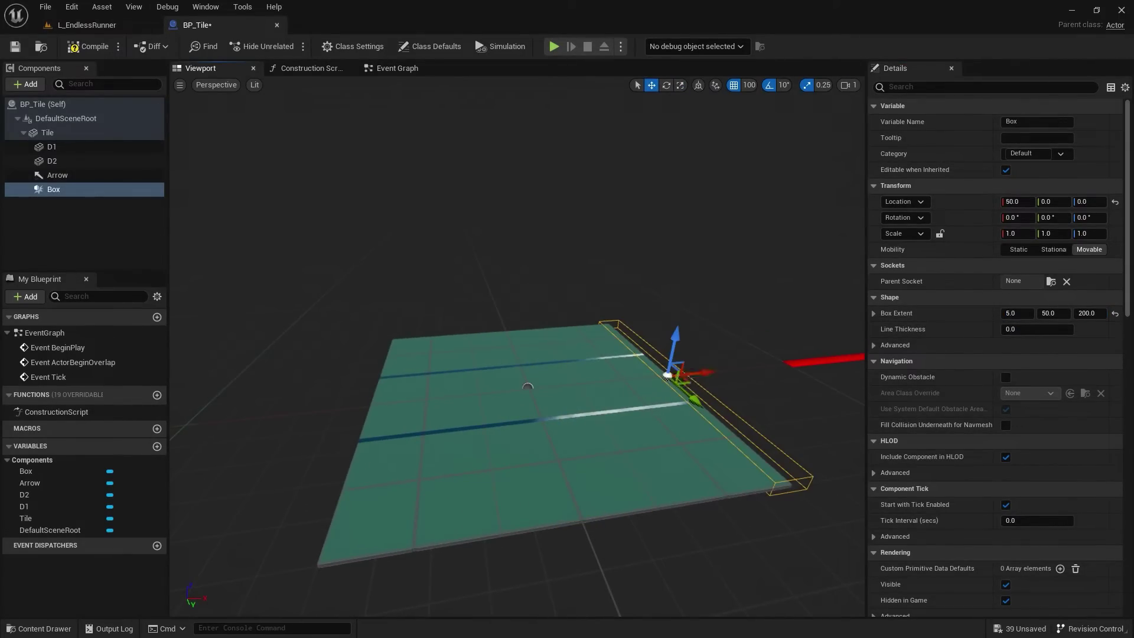
right_click_drag(519, 354, 413, 360)
left_click(1087, 313)
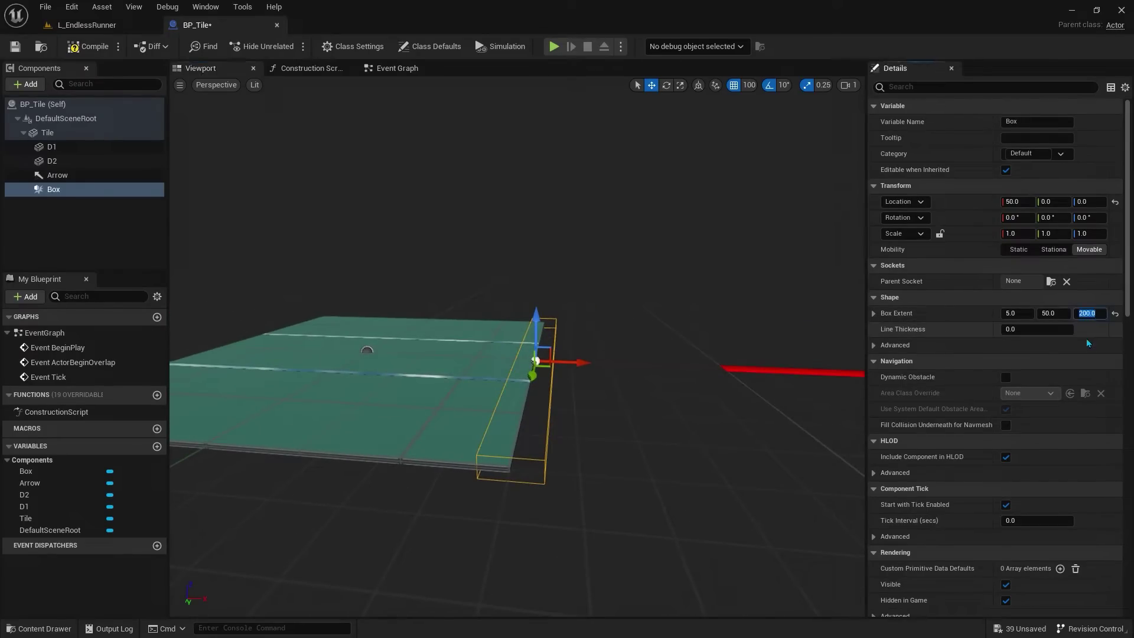
type("50")
key("Return")
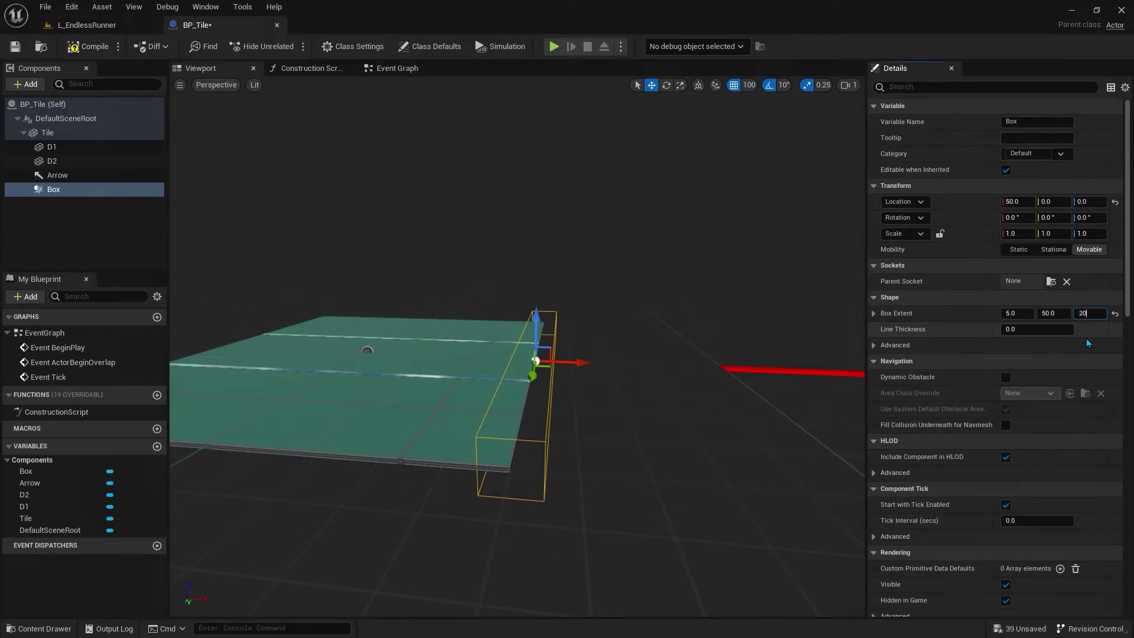
type("00")
key("Return")
left_click_drag(535, 342, 534, 266)
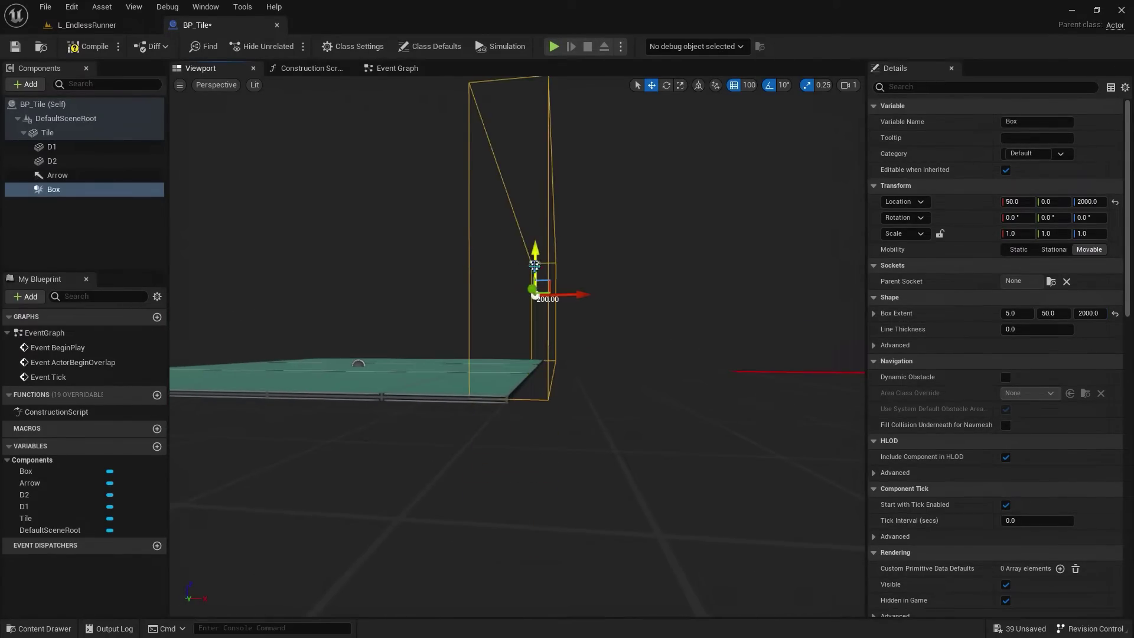
right_click_drag(534, 266, 413, 284)
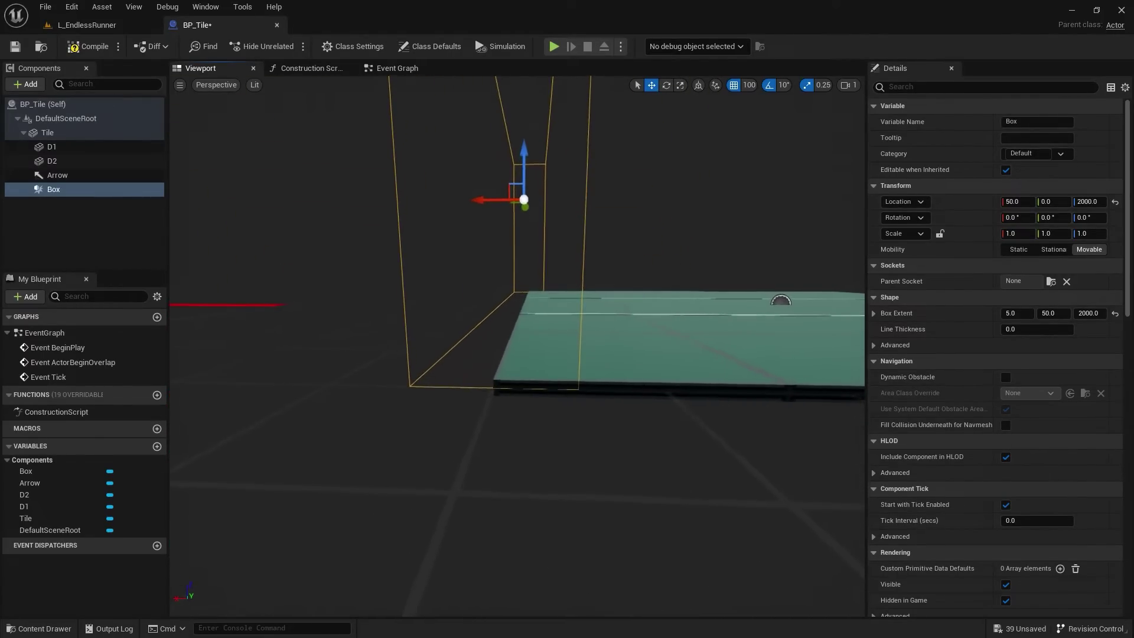
right_click_drag(414, 284, 584, 327)
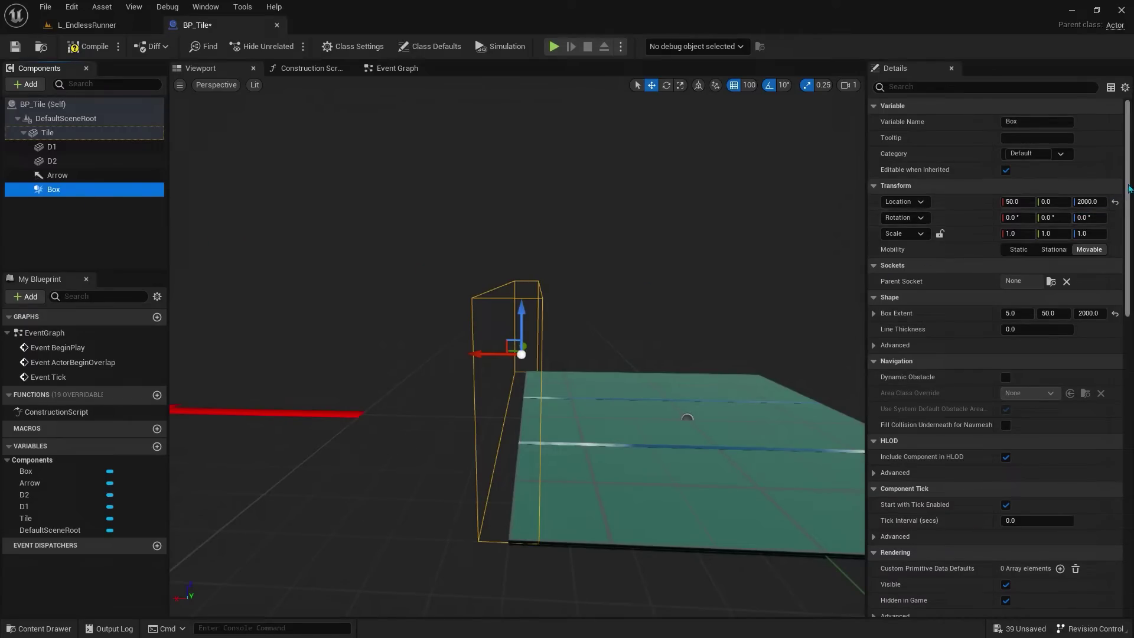
left_click_drag(1127, 189, 1129, 499)
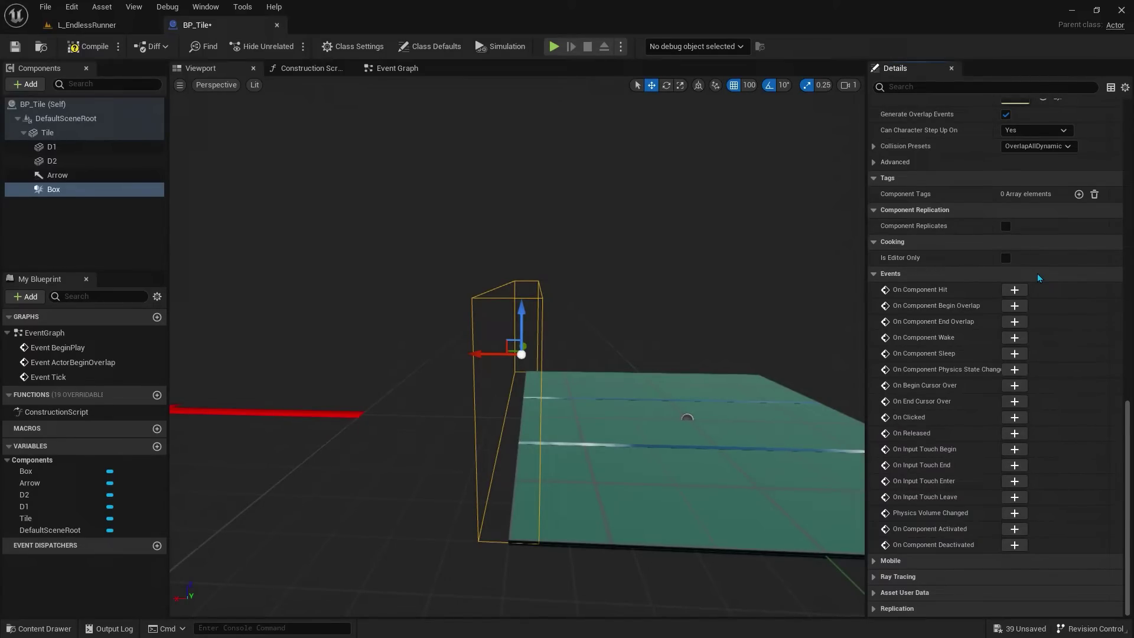
Step: Add an OnComponentBeginOverlap event for the Box component
right_click(69, 195)
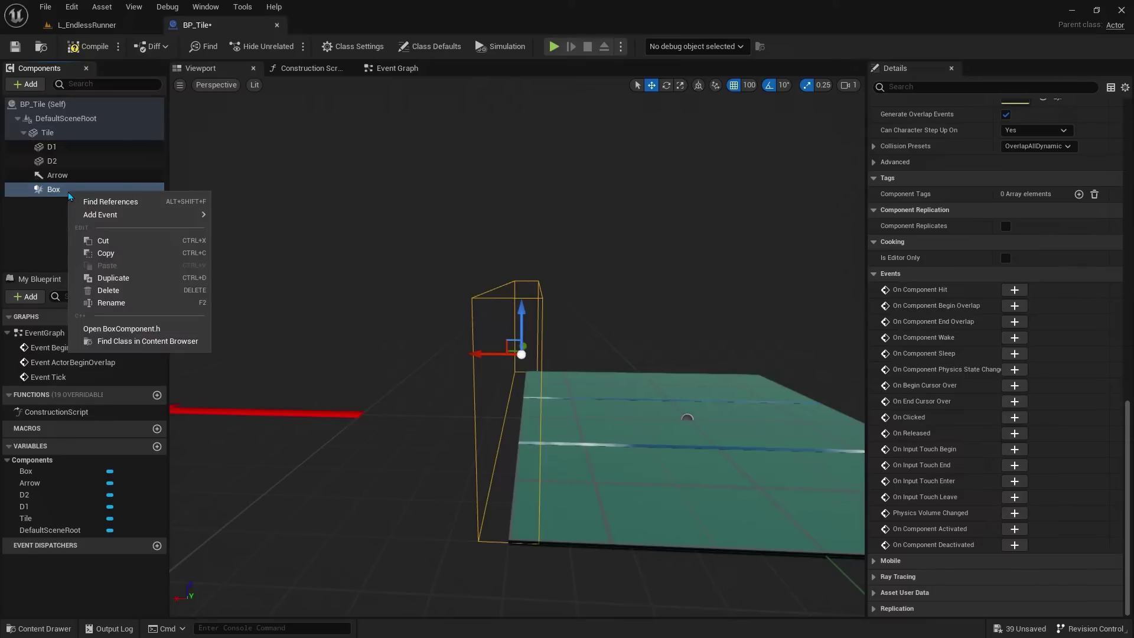
mouse_move(136, 214)
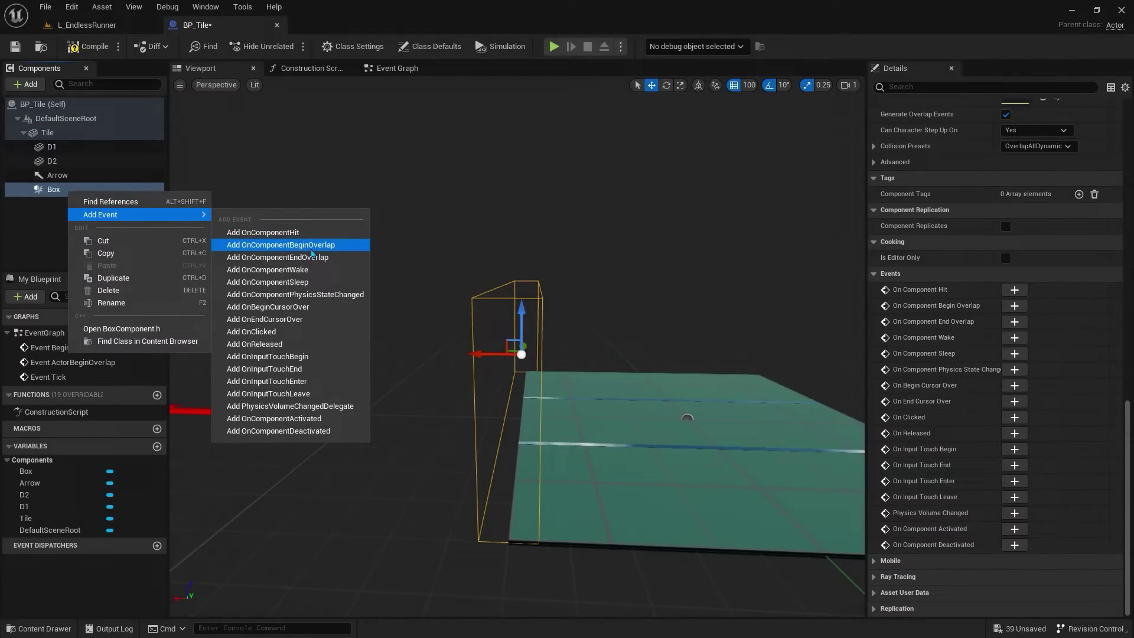
left_click(311, 248)
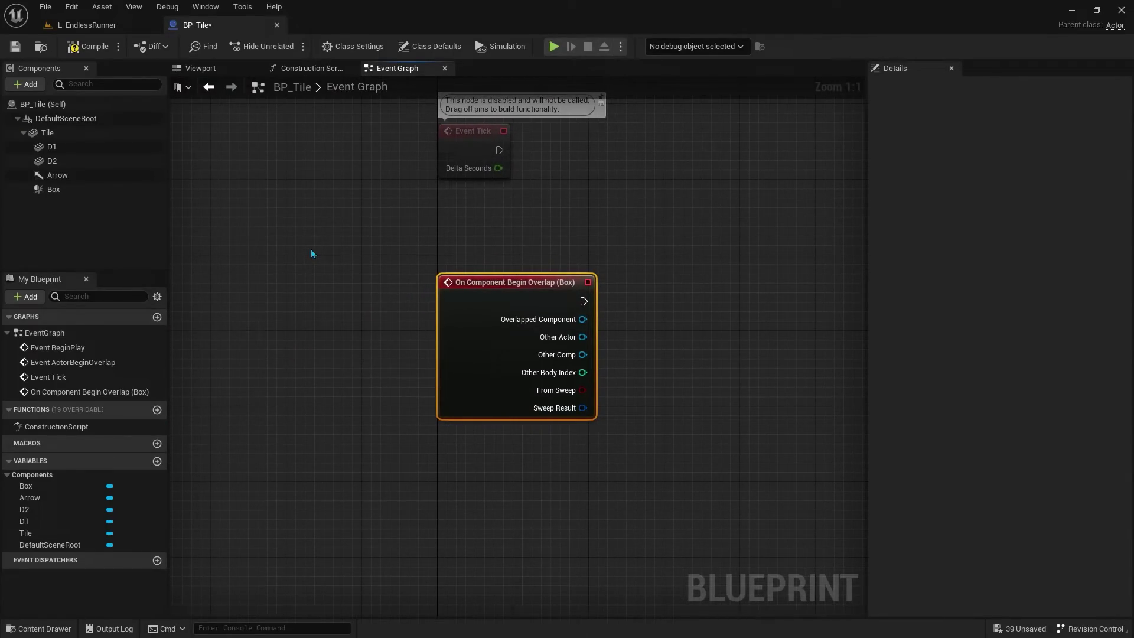
scroll(312, 254, "up", 2)
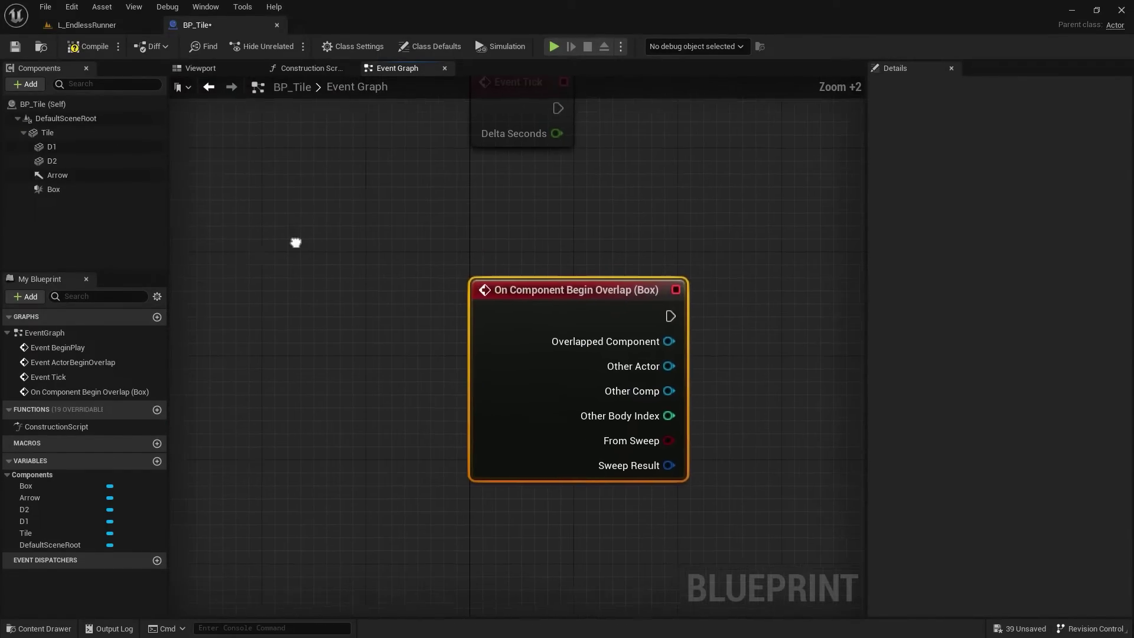
right_click_drag(296, 242, 170, 223)
Step: Delete the disabled Event Tick and ActorBeginOverlap nodes
scroll(169, 219, "down", 2)
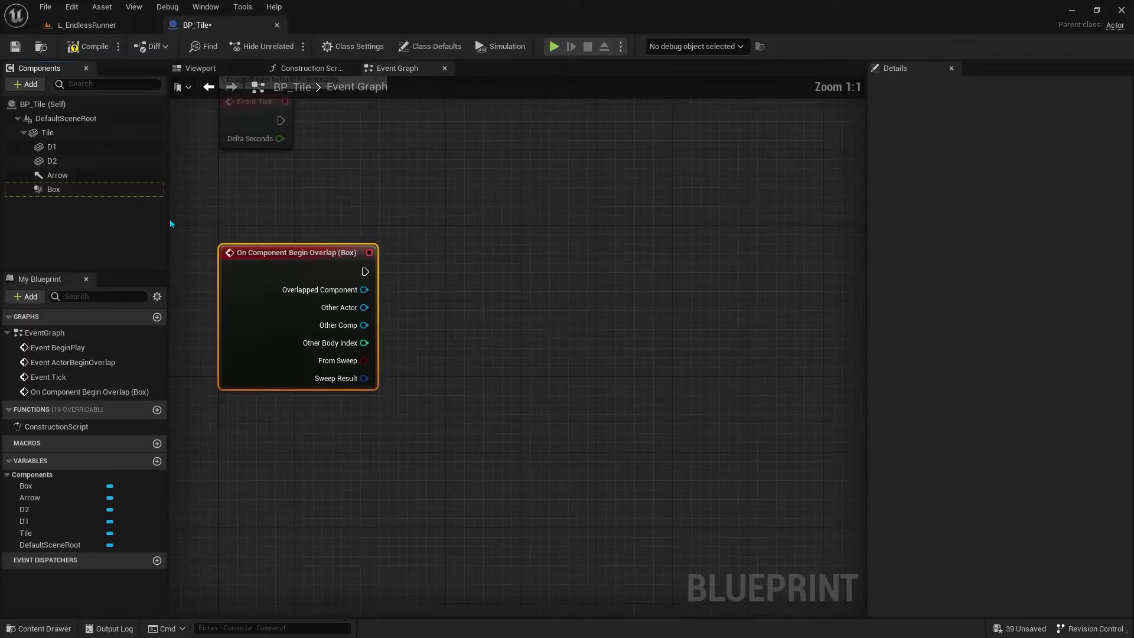
scroll(169, 219, "down", 1)
right_click_drag(225, 255, 243, 354)
left_click_drag(301, 300, 445, 195)
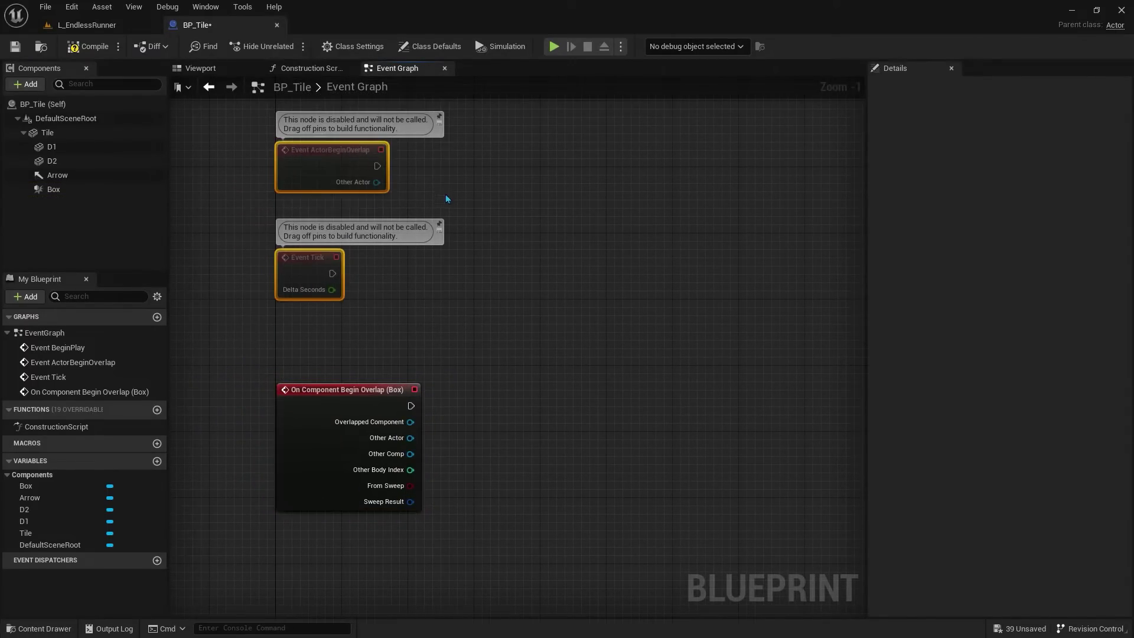
key("Delete")
mouse_move(445, 195)
right_mouse_down()
mouse_move(430, 136)
mouse_move(393, 166)
right_mouse_up()
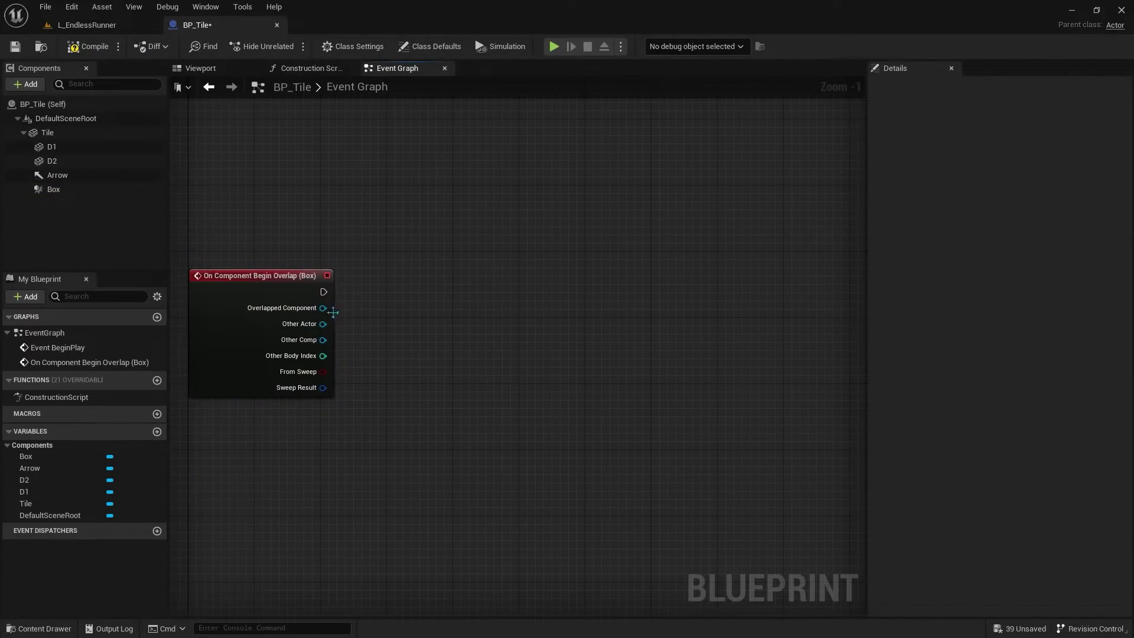
Step: Cast the overlap's Other Actor to BP_ThirdPersonCharacter, then return to the L_EndlessRunner level
left_click_drag(323, 323, 379, 310)
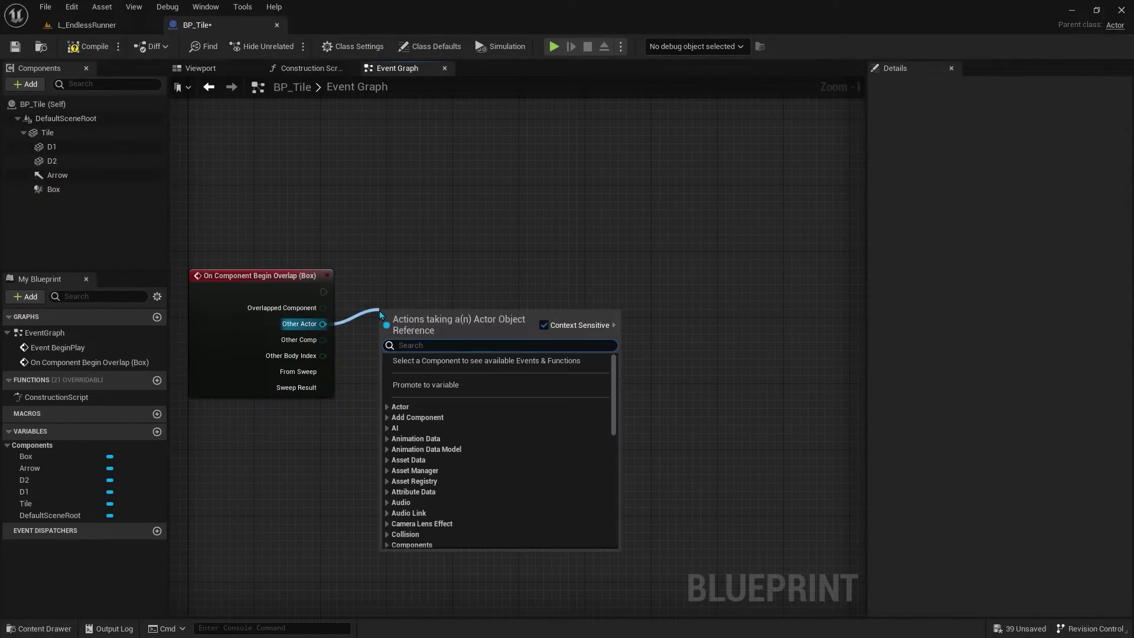
type("cast to thi")
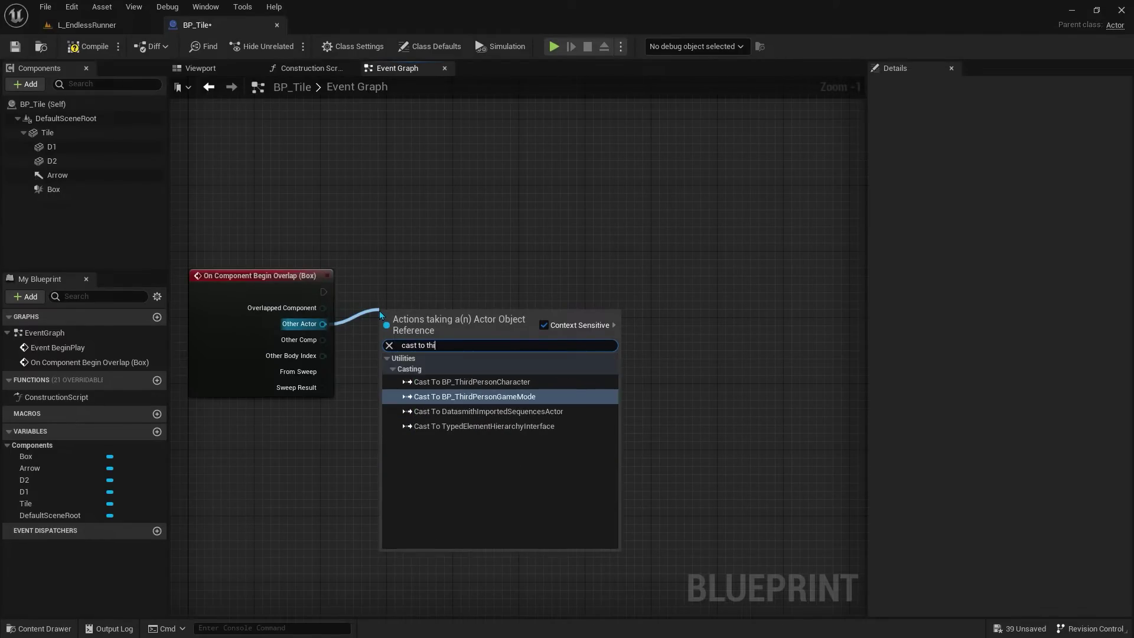
type("r")
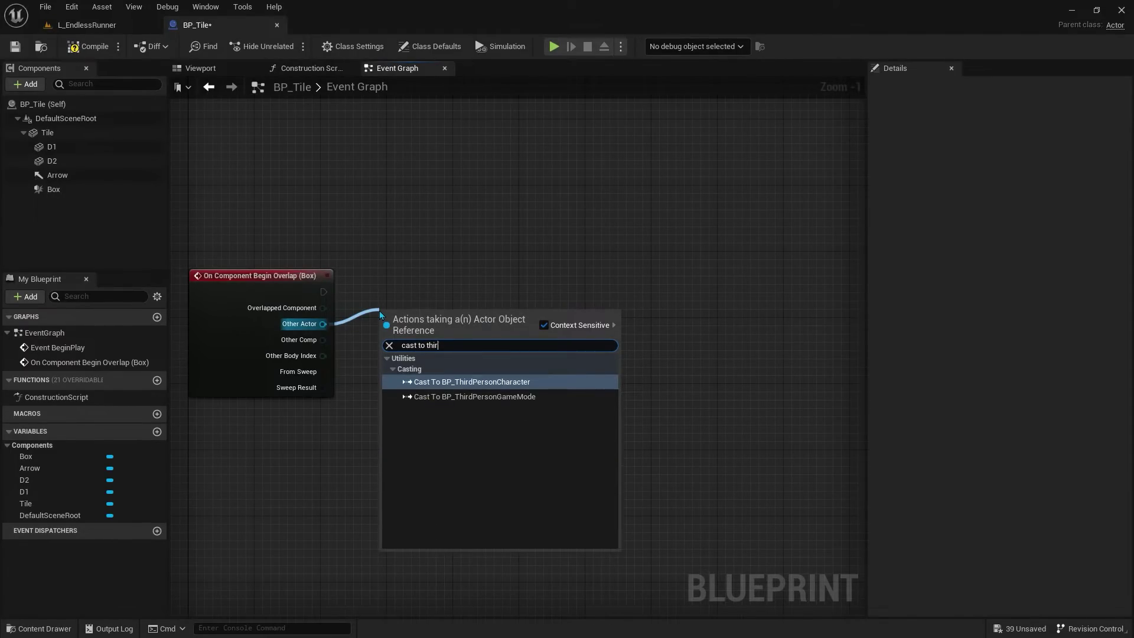
left_click(420, 382)
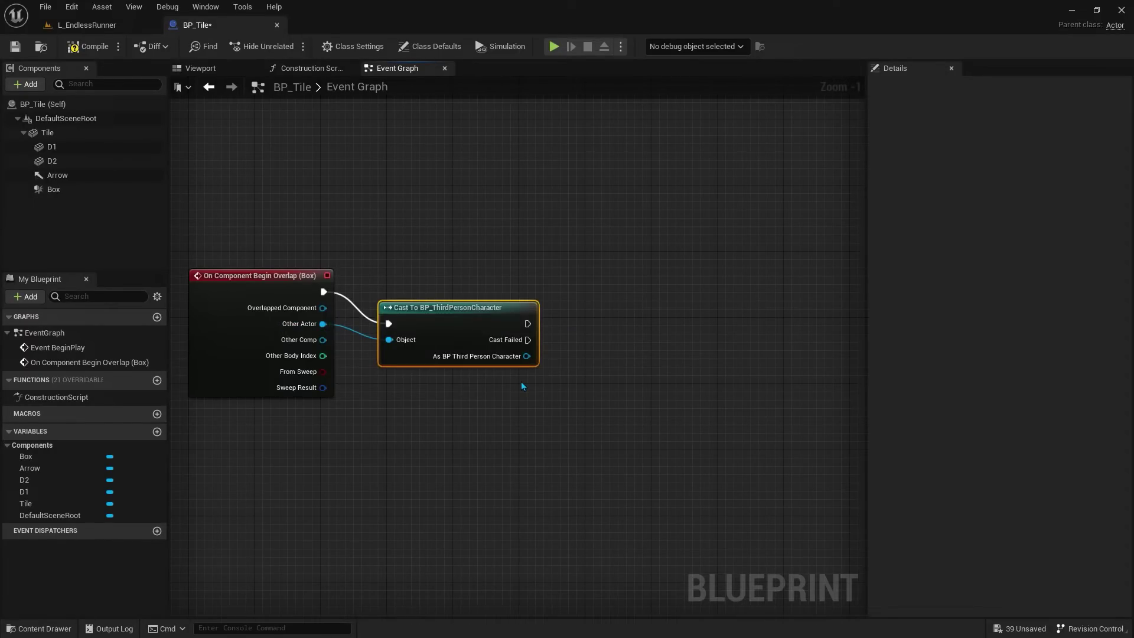
left_click_drag(476, 322, 451, 288)
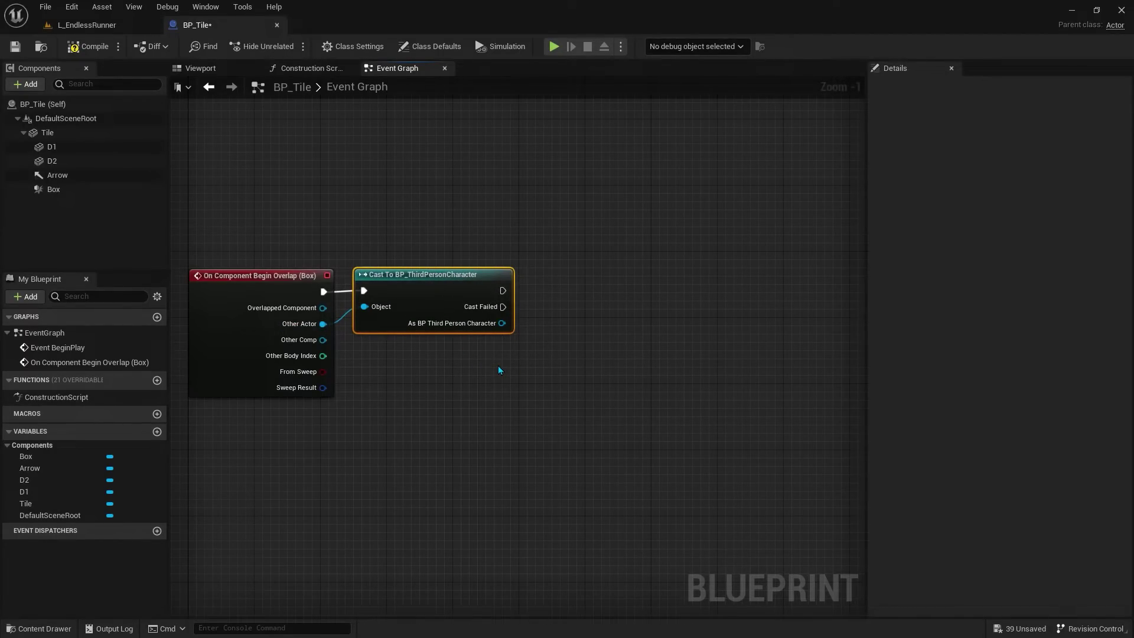
left_click_drag(550, 243, 667, 324)
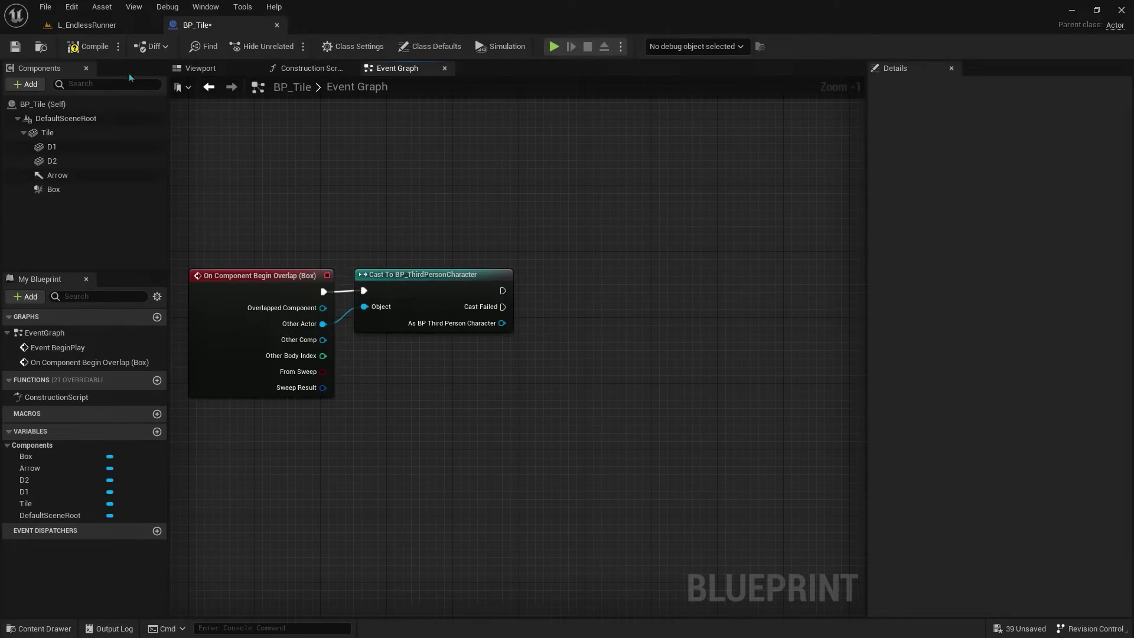
left_click(89, 24)
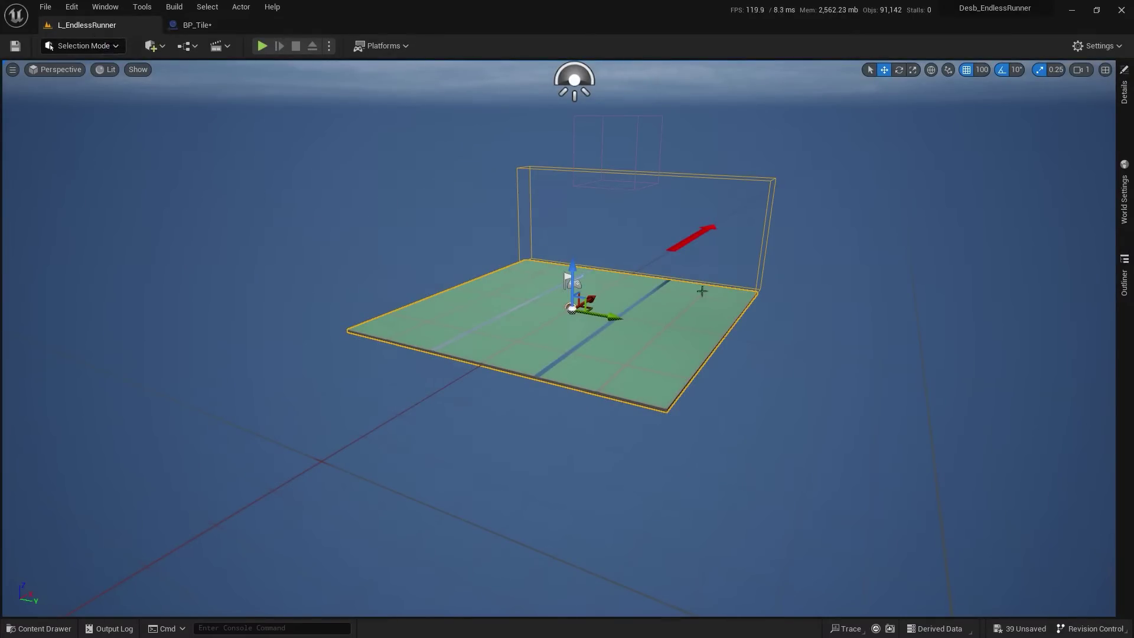
Step: Open BP_ThirdPersonGameMode from World Settings in the full Blueprint editor and add a function
left_click(1123, 198)
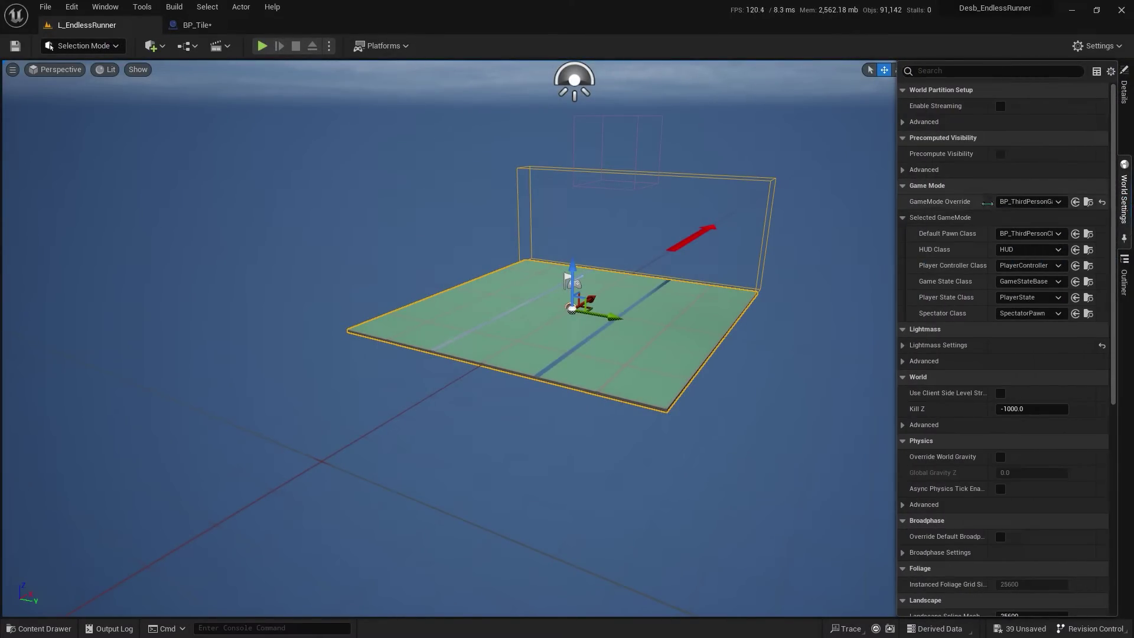
left_click(1087, 203)
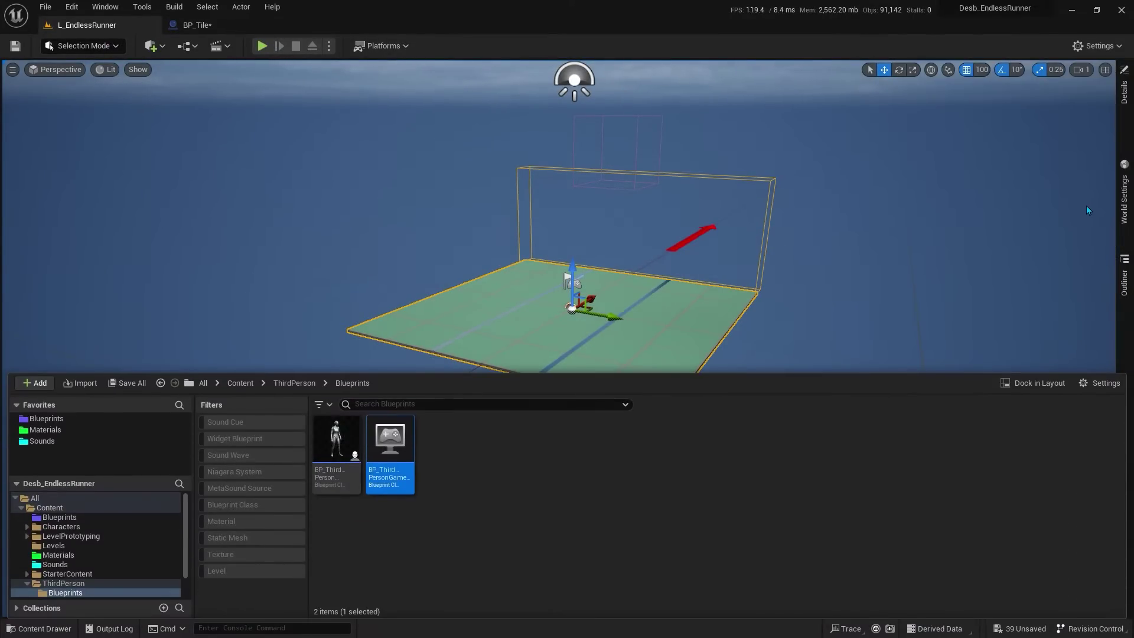
double_click(403, 455)
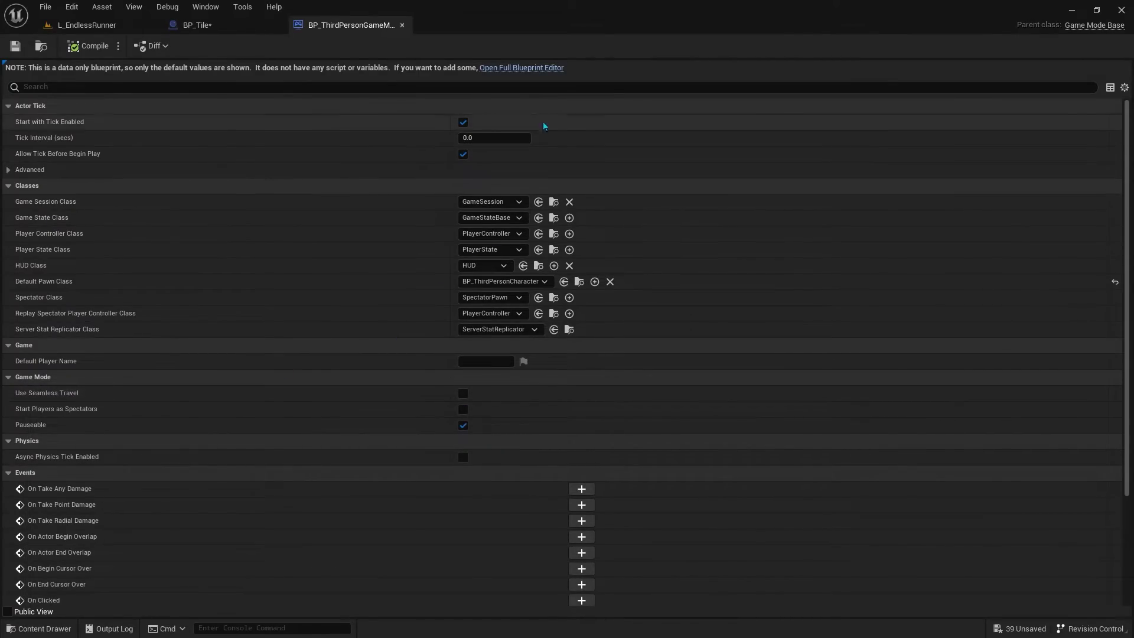
left_click(506, 69)
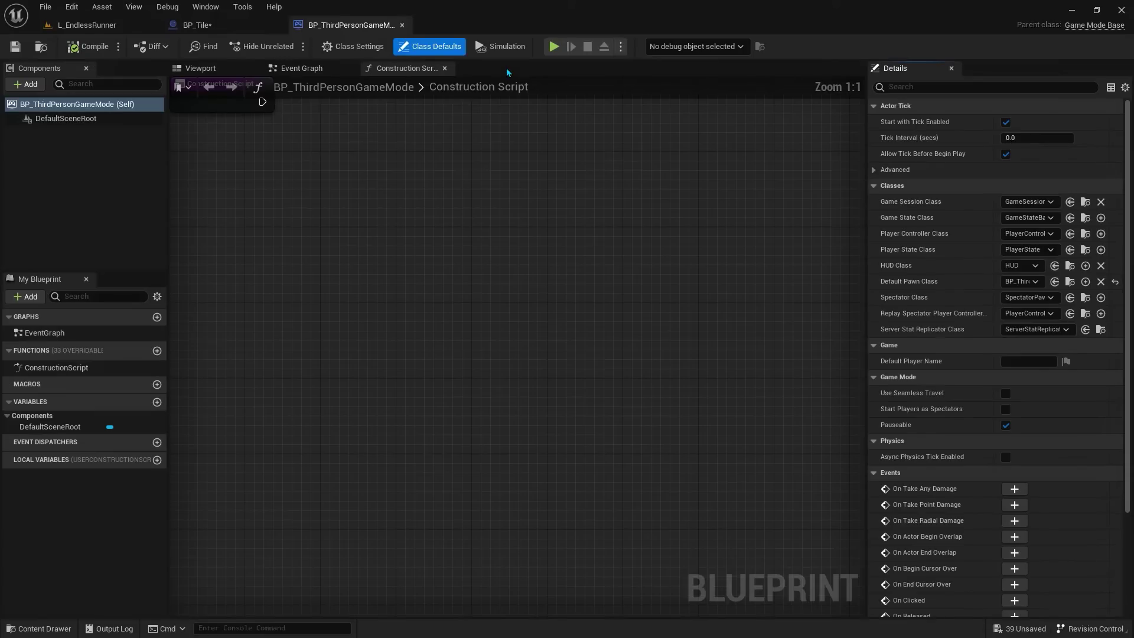
left_click(301, 68)
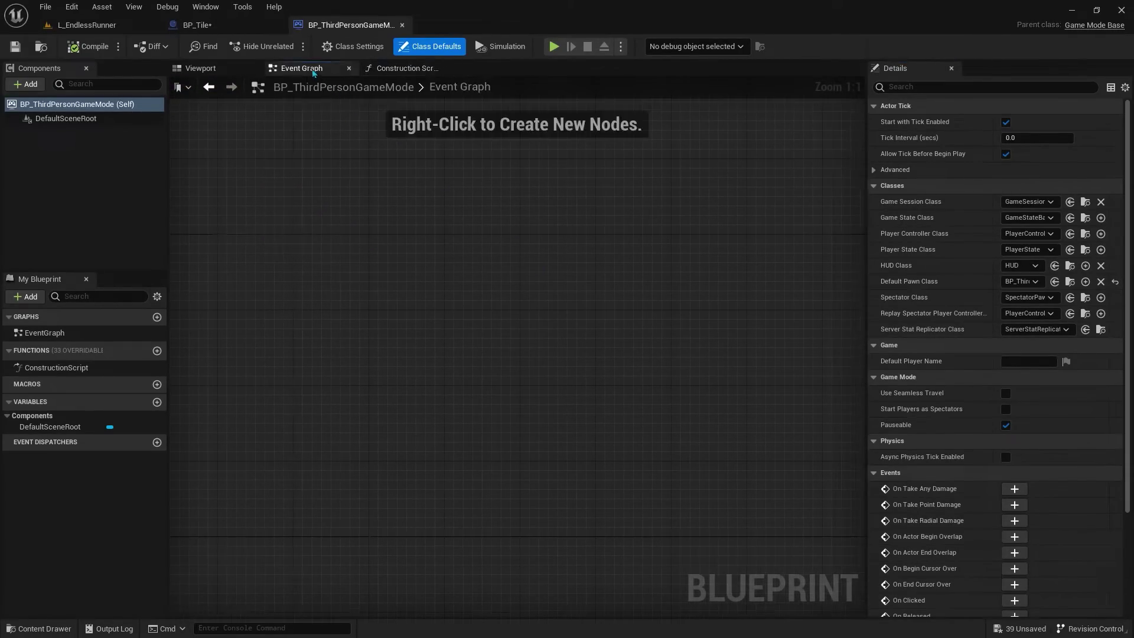
right_click_drag(518, 272, 518, 272)
left_click(157, 351)
type("SpawnTile")
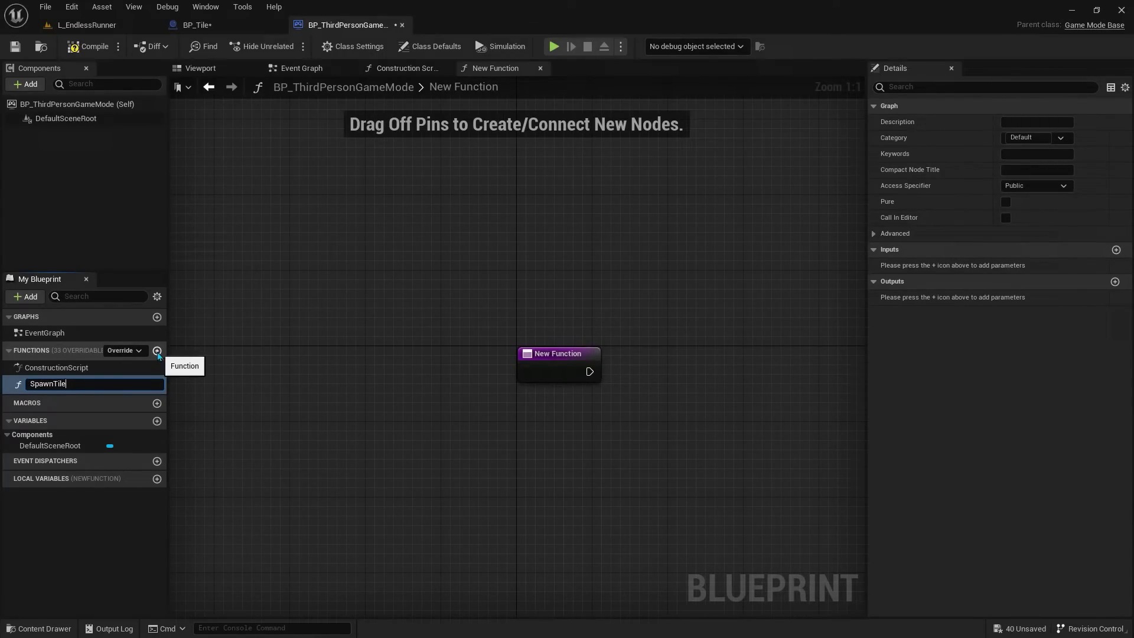
Step: Name the function SpawnTile and wire a SpawnActor from Class node after its entry
key("Return")
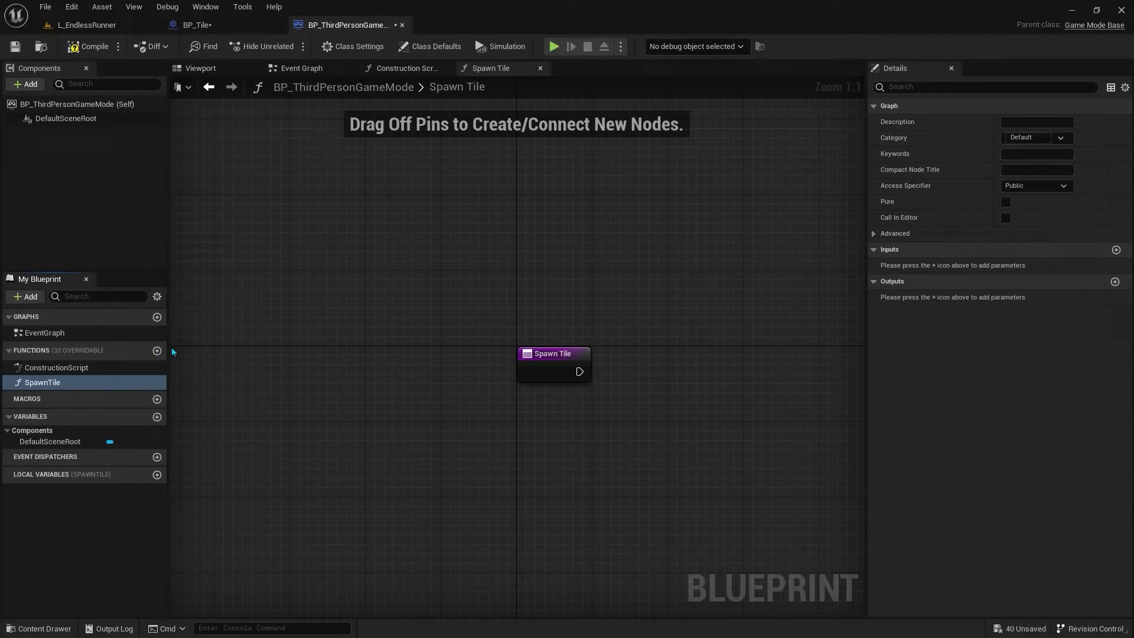
scroll(633, 453, "up", 4)
right_click_drag(493, 465, 431, 473)
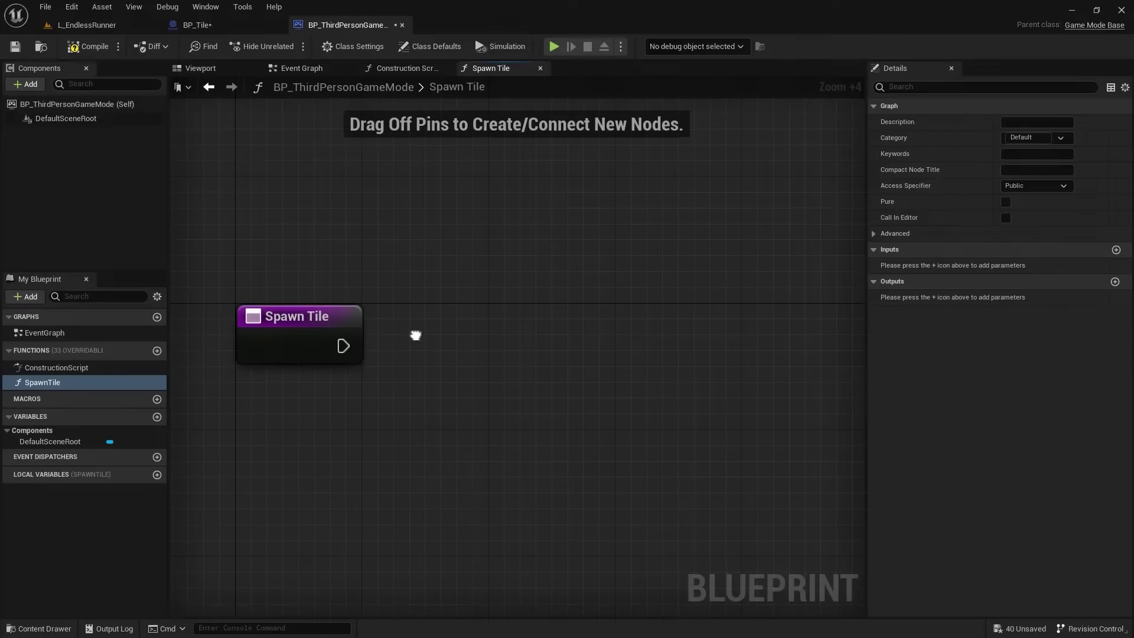
right_click(416, 335)
type("spawn actor")
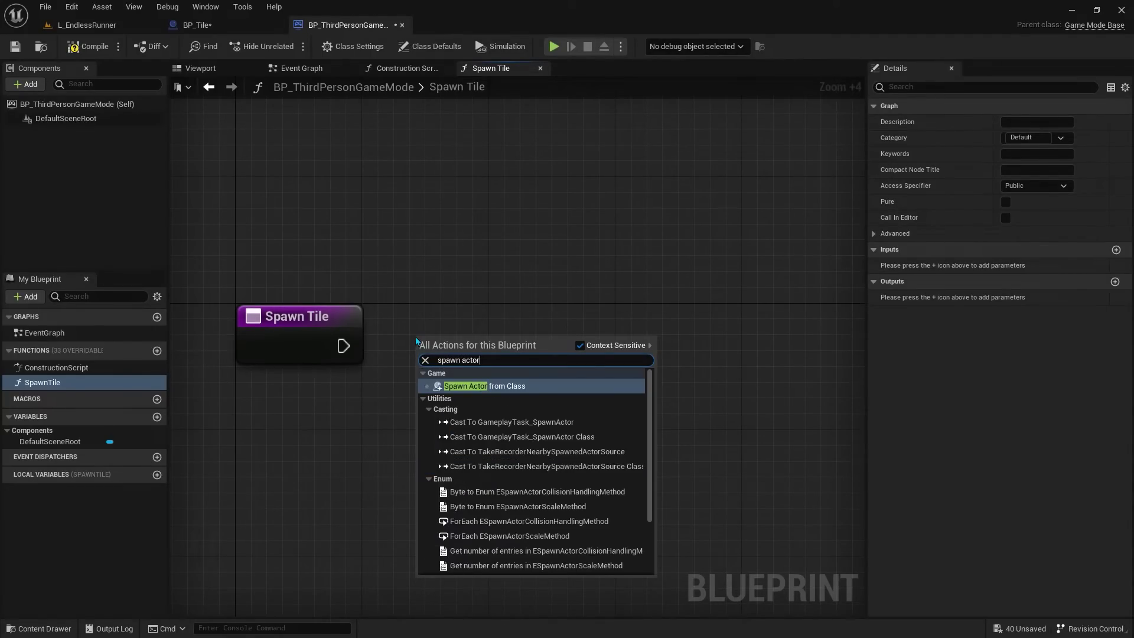
left_click(490, 386)
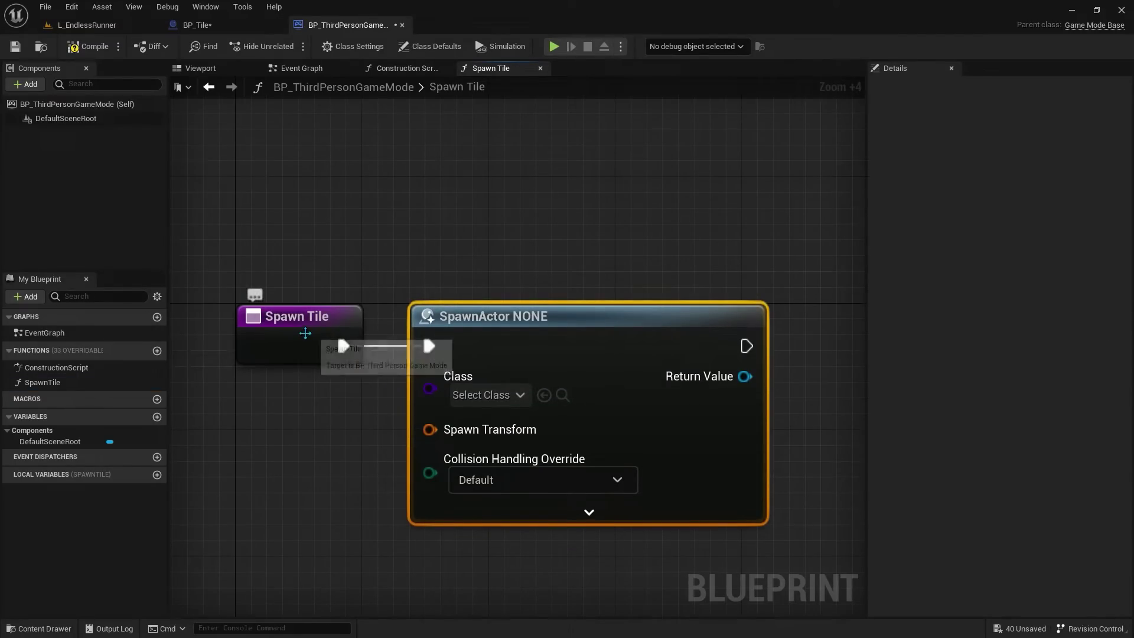
left_click_drag(430, 346, 343, 346)
right_click_drag(339, 331, 409, 152)
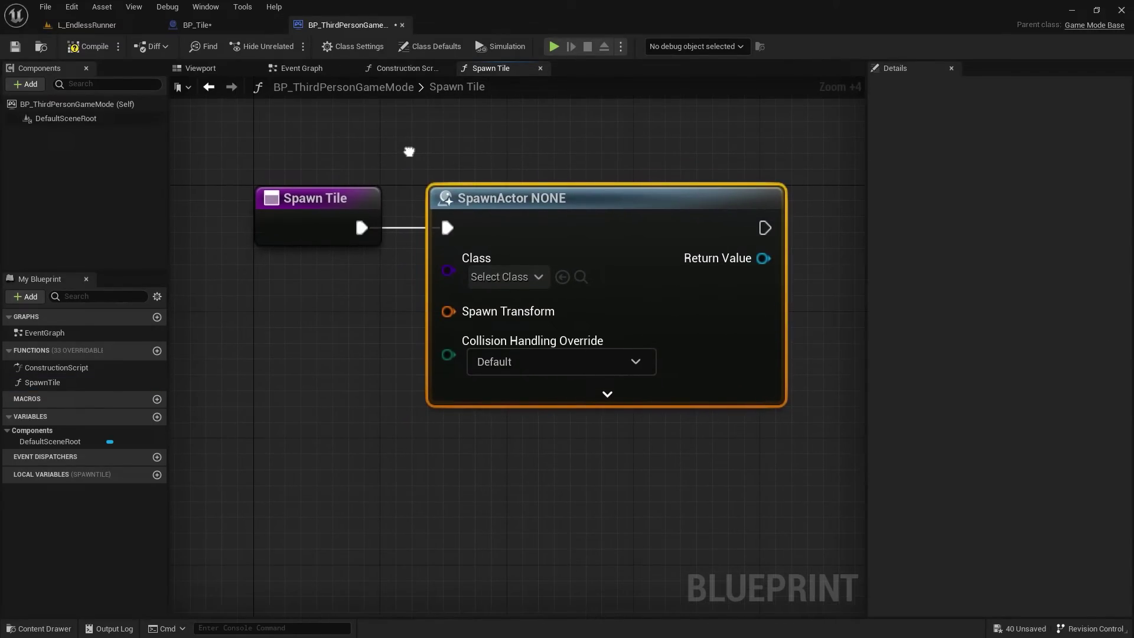
Step: Set the SpawnActor class to BP_Tile
left_click(496, 278)
type("bp_ti")
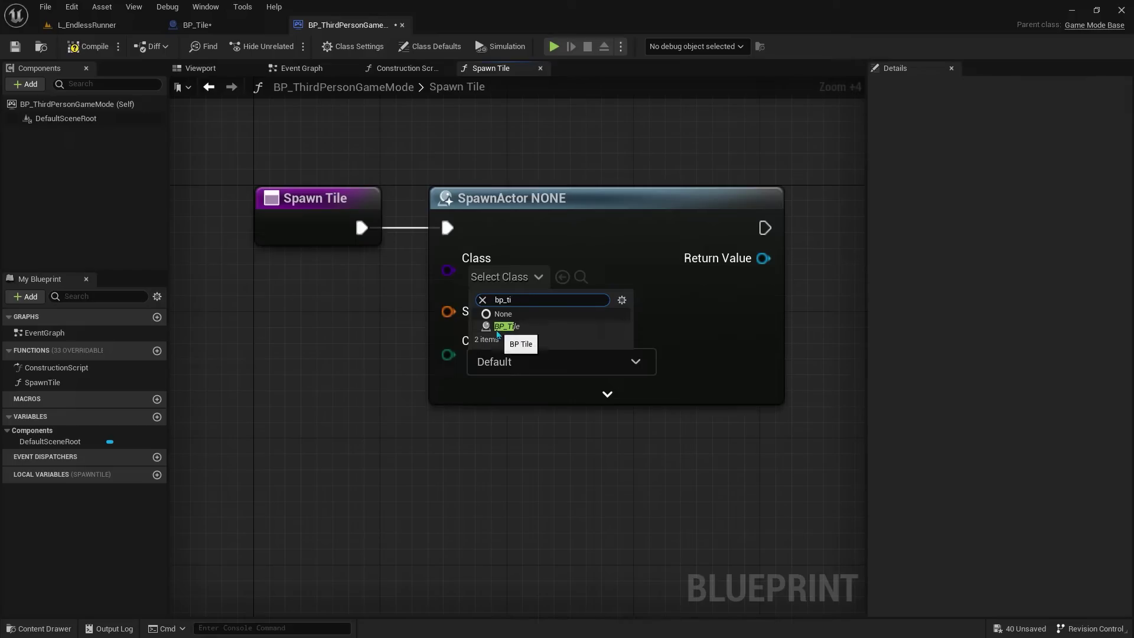
left_click(553, 332)
left_click(554, 332)
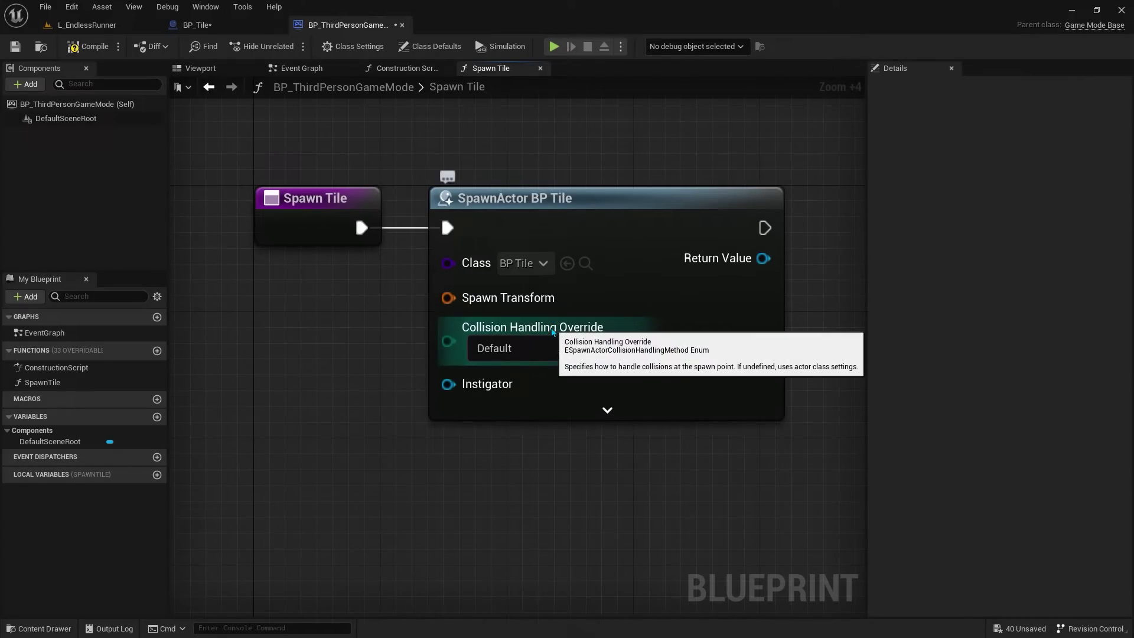
Step: Promote Spawn Transform to a NextSpawnPoint variable and save the game mode
right_click(447, 313)
left_click(487, 327)
type("NextSpawnPoin")
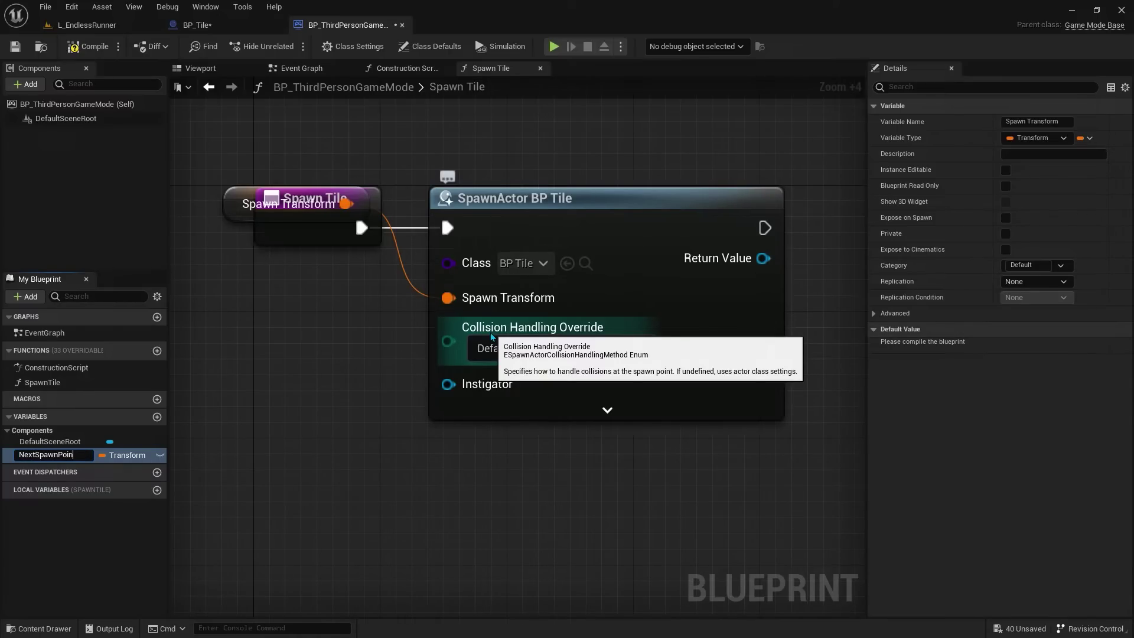
type("t")
key("Return")
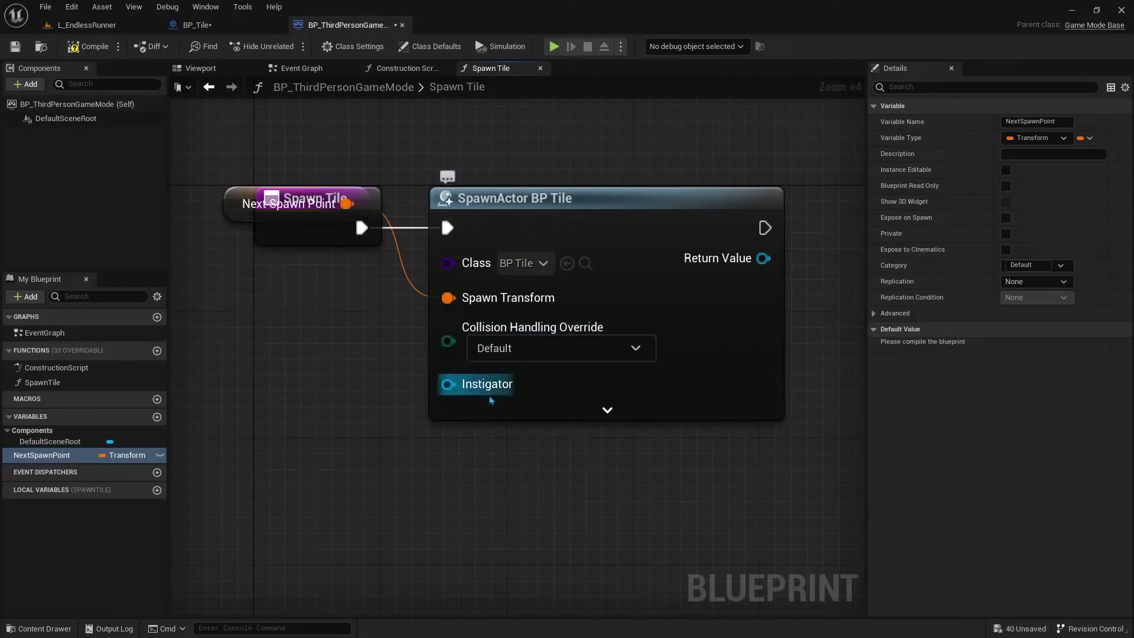
left_click_drag(482, 444, 362, 262)
left_click_drag(296, 203, 313, 296)
left_click(326, 497)
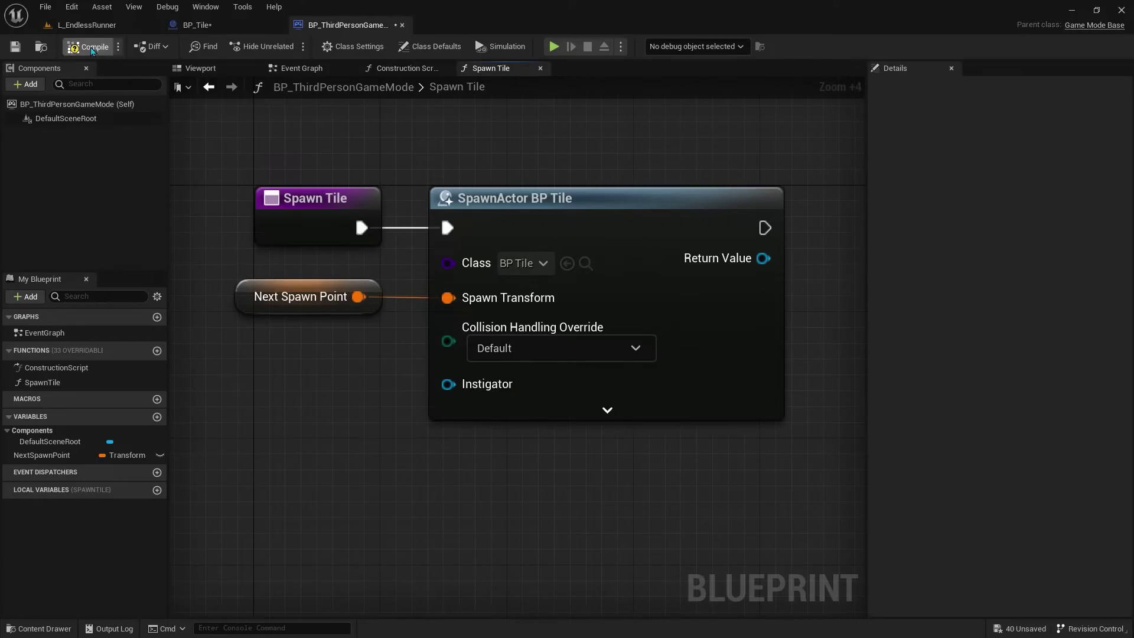
left_click(13, 48)
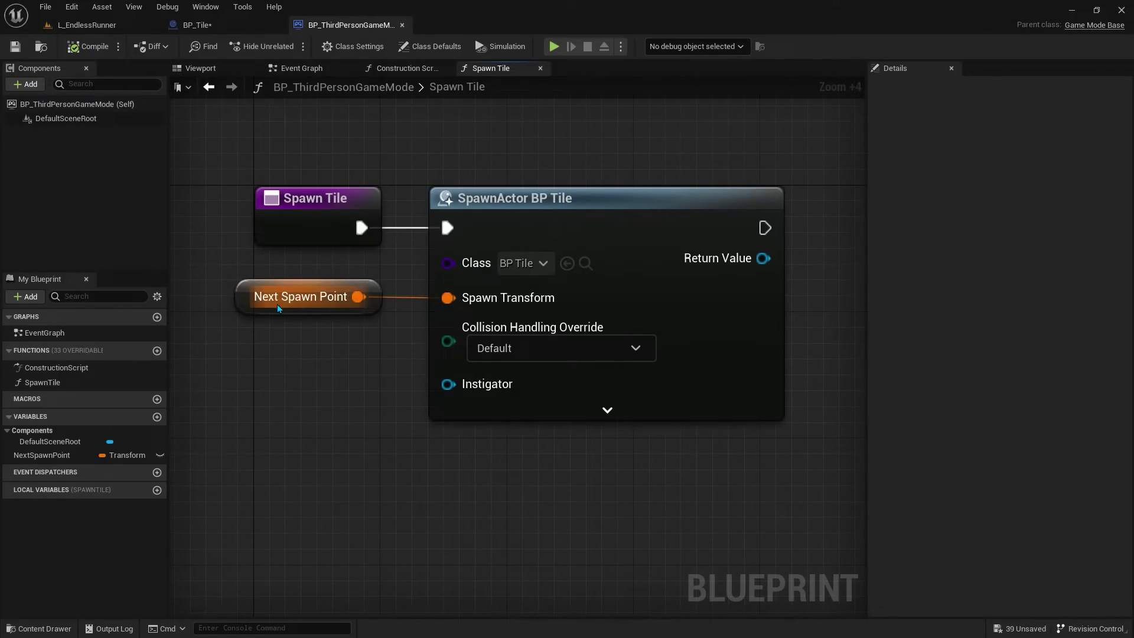
left_click(218, 27)
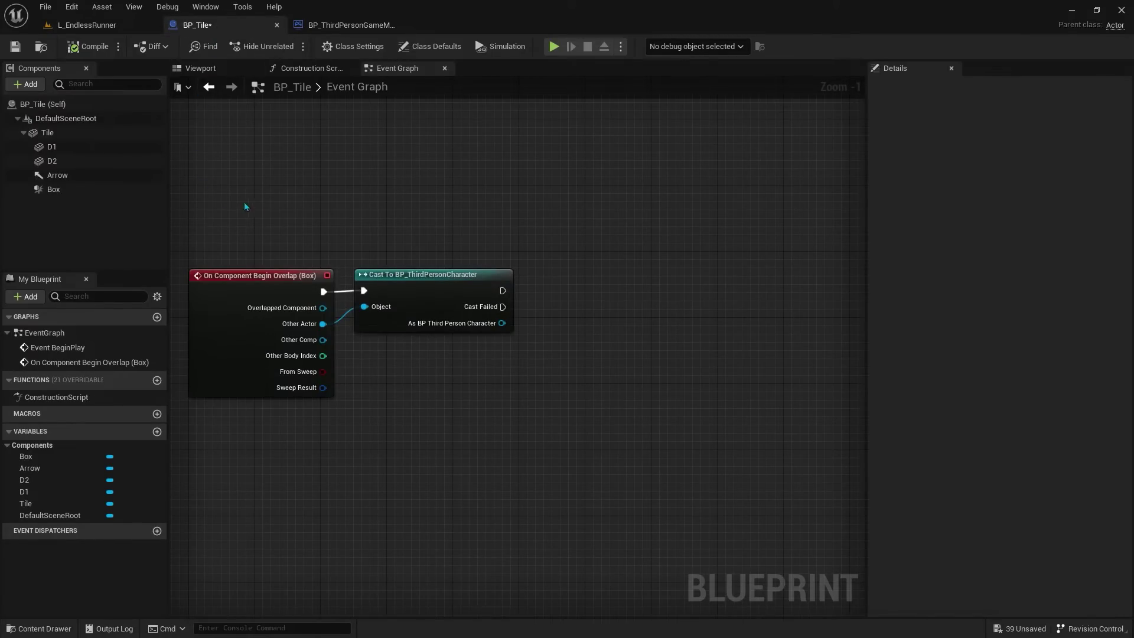
Step: Add a Cast To BP_ThirdPersonGameMode node beside BP_Tile's Event BeginPlay
right_click_drag(274, 218, 287, 371)
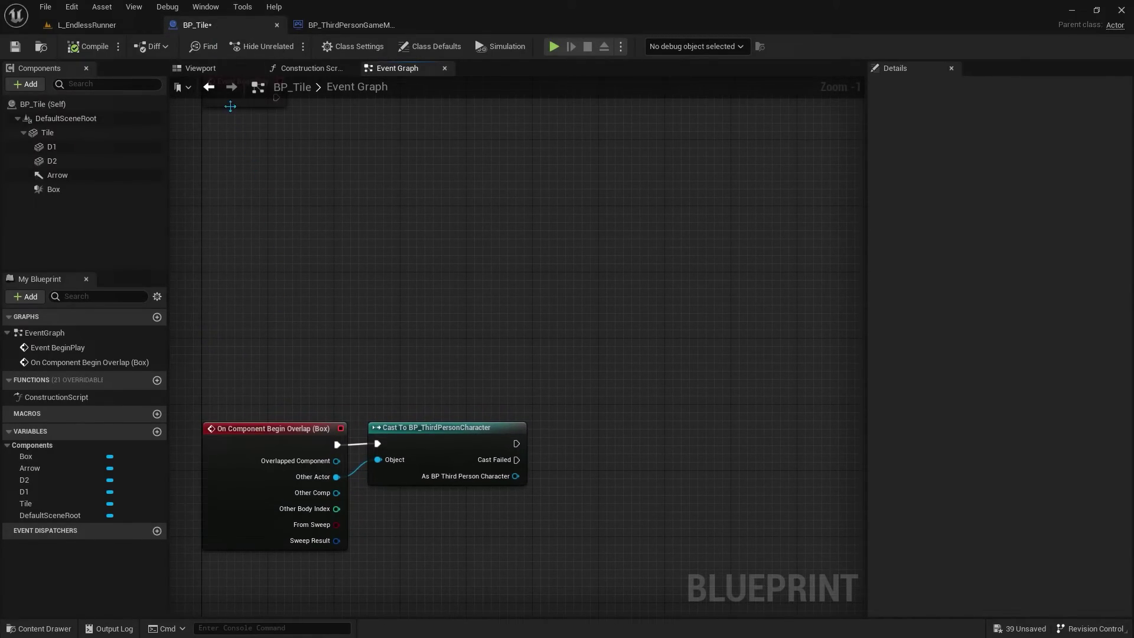
mouse_move(230, 106)
left_mouse_down()
mouse_move(272, 315)
mouse_move(284, 306)
left_mouse_up()
scroll(382, 359, "up", 1)
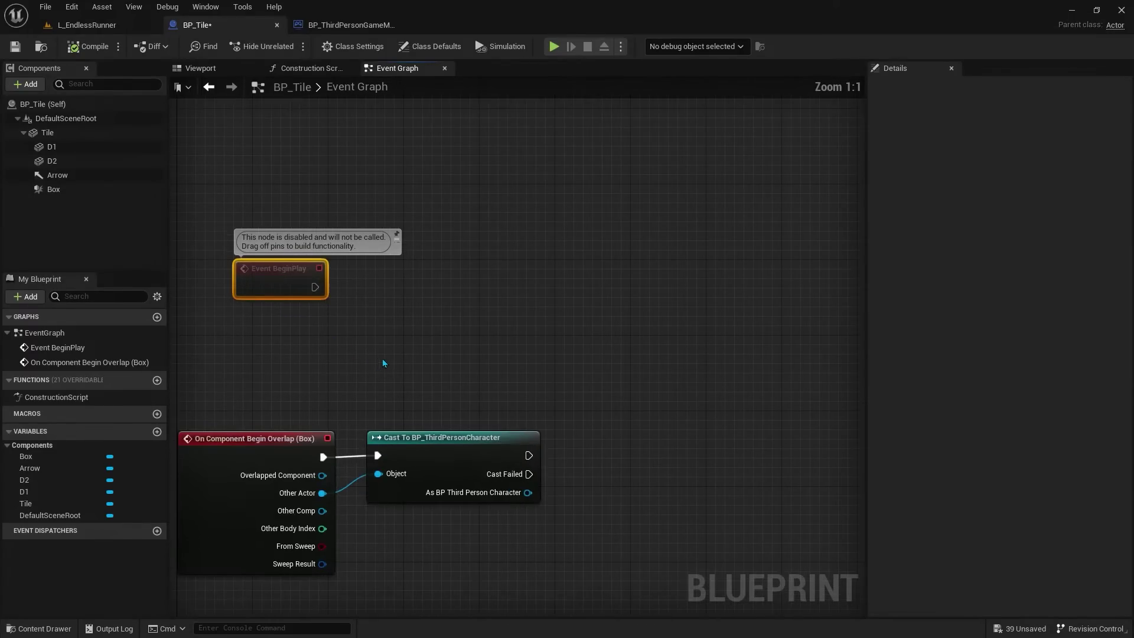
right_click_drag(382, 359, 404, 296)
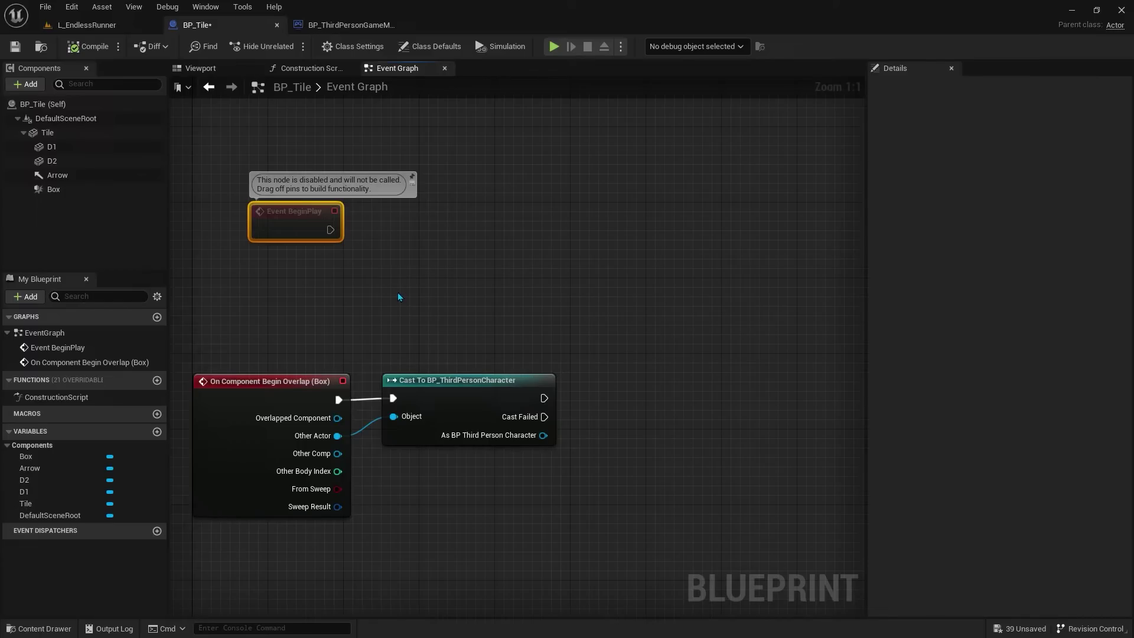
right_click(390, 274)
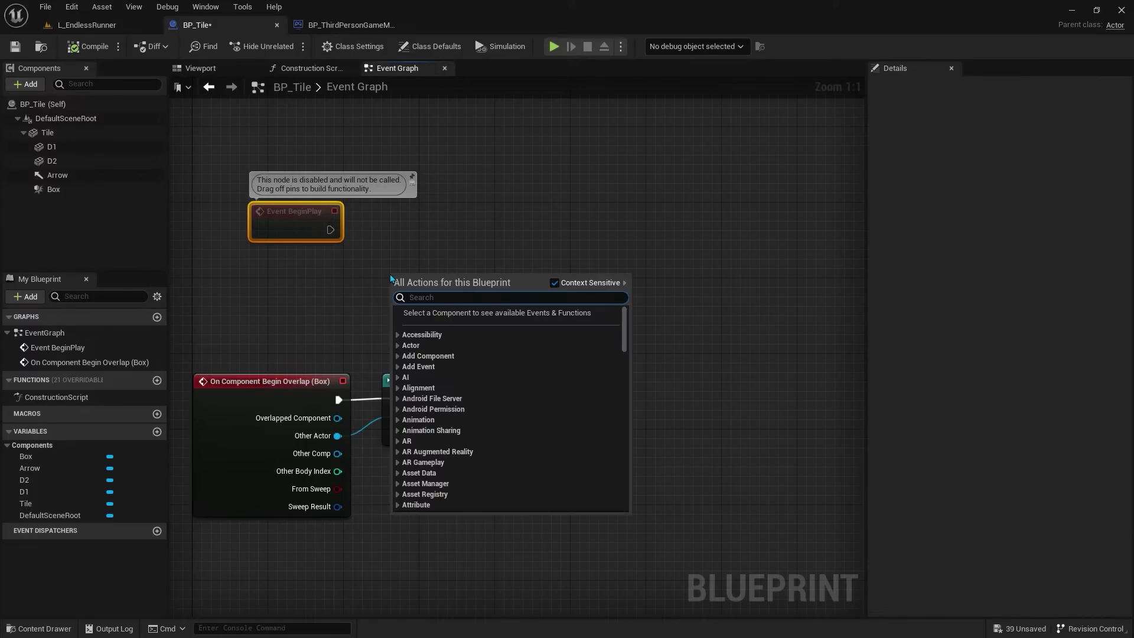
type("cast to")
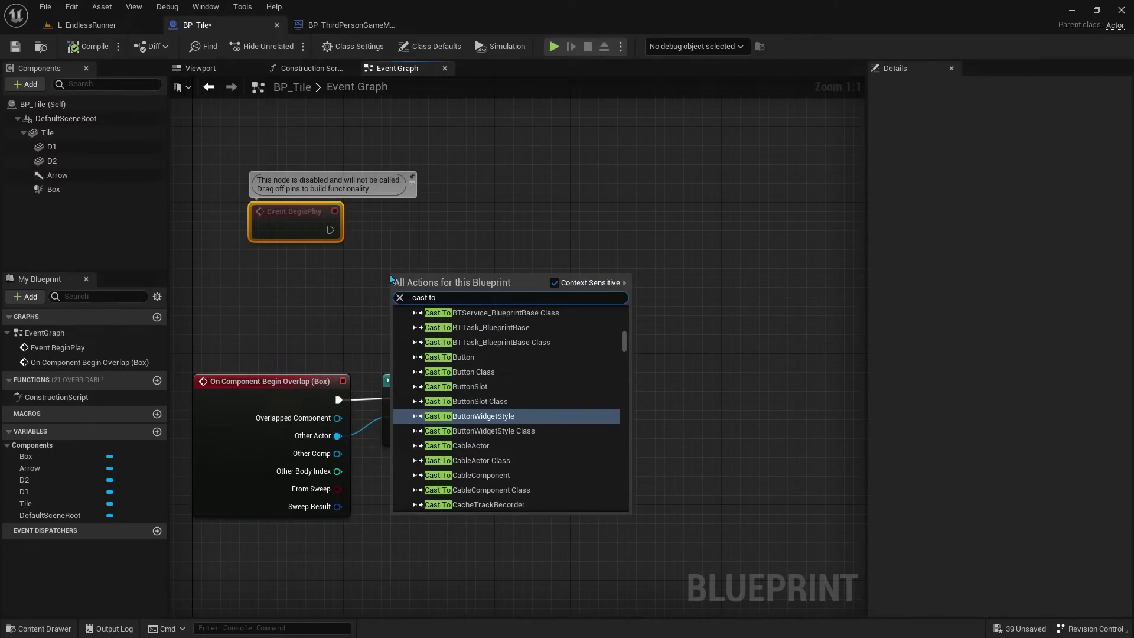
type(" third")
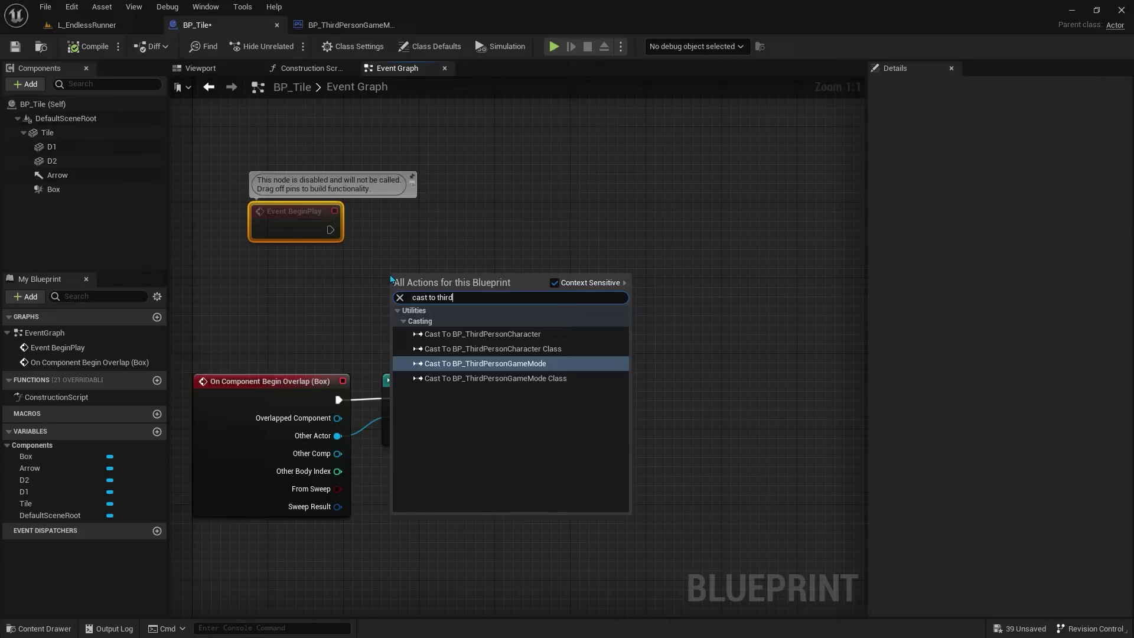
left_click(519, 362)
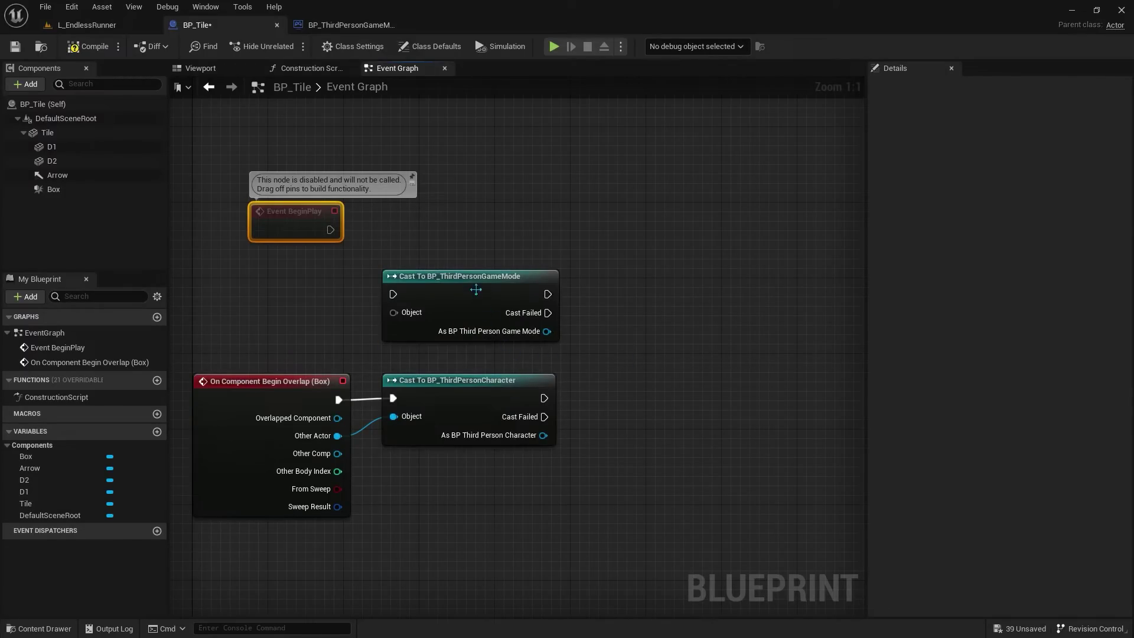
left_click_drag(475, 289, 466, 232)
Step: Feed Get Game Mode into the cast's Object and run Event BeginPlay into it
left_click_drag(384, 255, 295, 285)
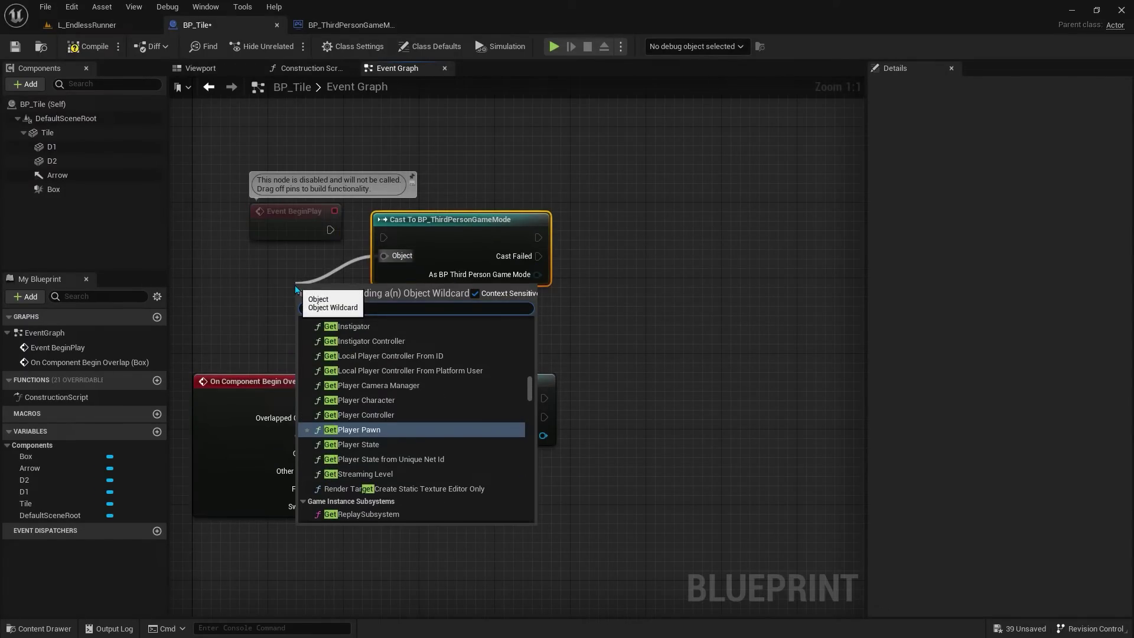
type("game mode")
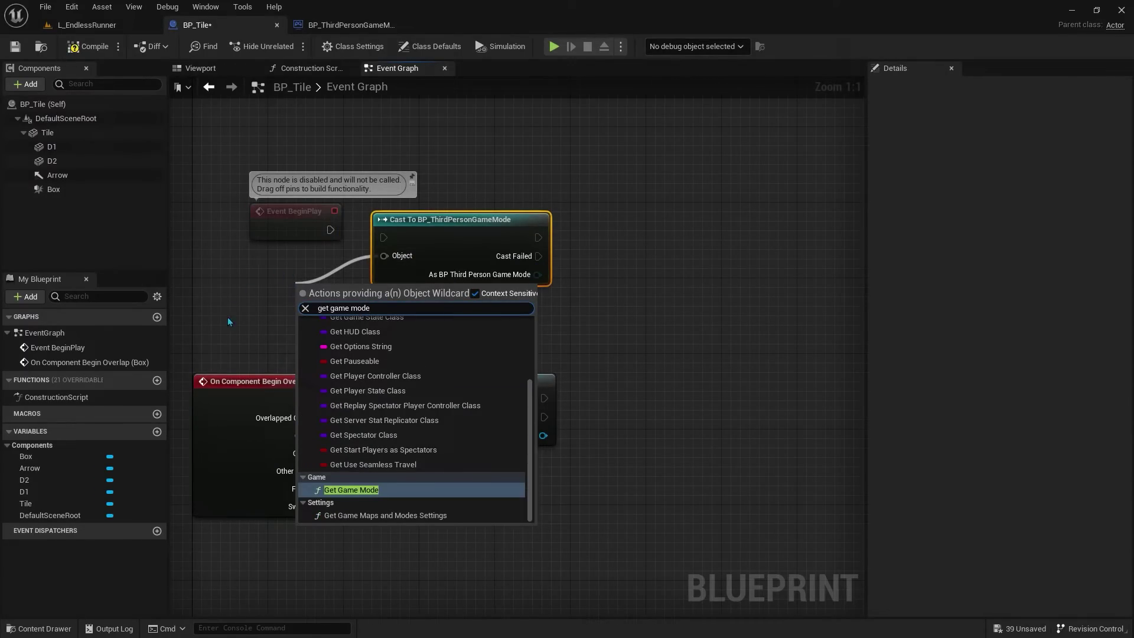
left_click(424, 494)
left_click_drag(354, 286, 322, 285)
left_click_drag(330, 229, 384, 236)
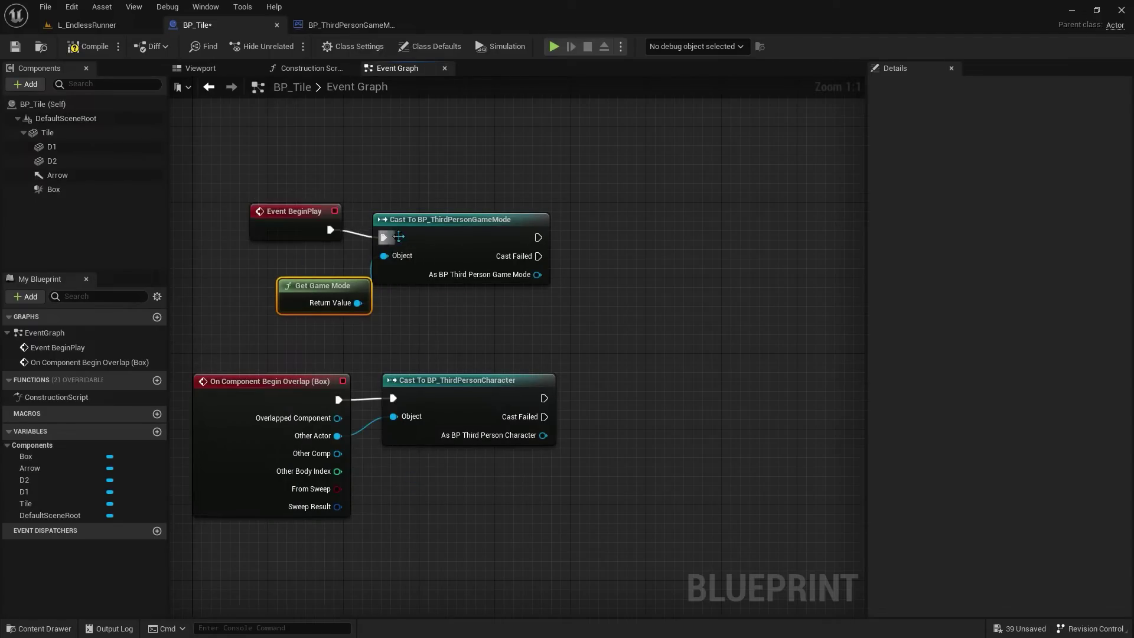
left_click(294, 211, "ctrl")
key("shift+a")
left_click_drag(441, 214, 432, 205)
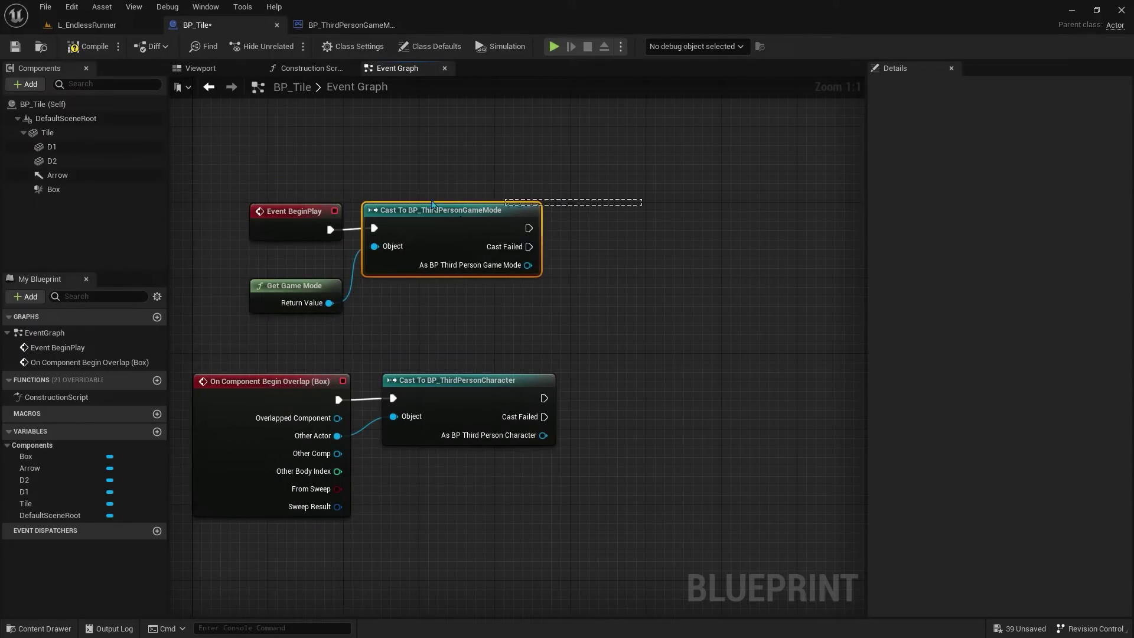
left_click(417, 178)
Step: Promote the cast's game mode output to a GameModeRef variable
right_click(529, 266)
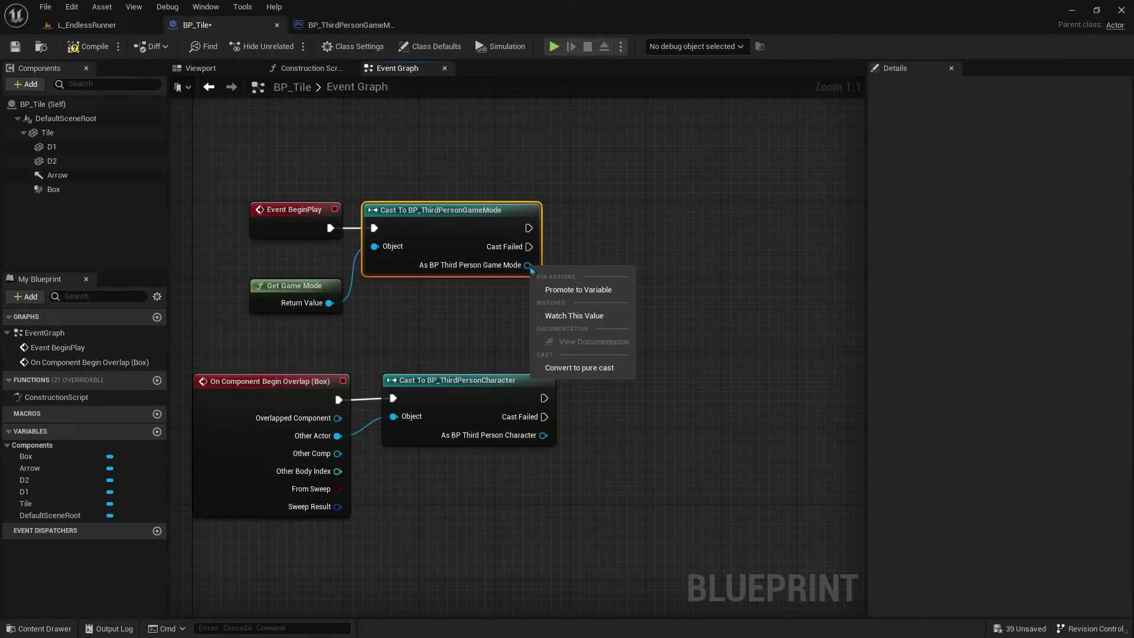
left_click(564, 290)
type("GameModeR")
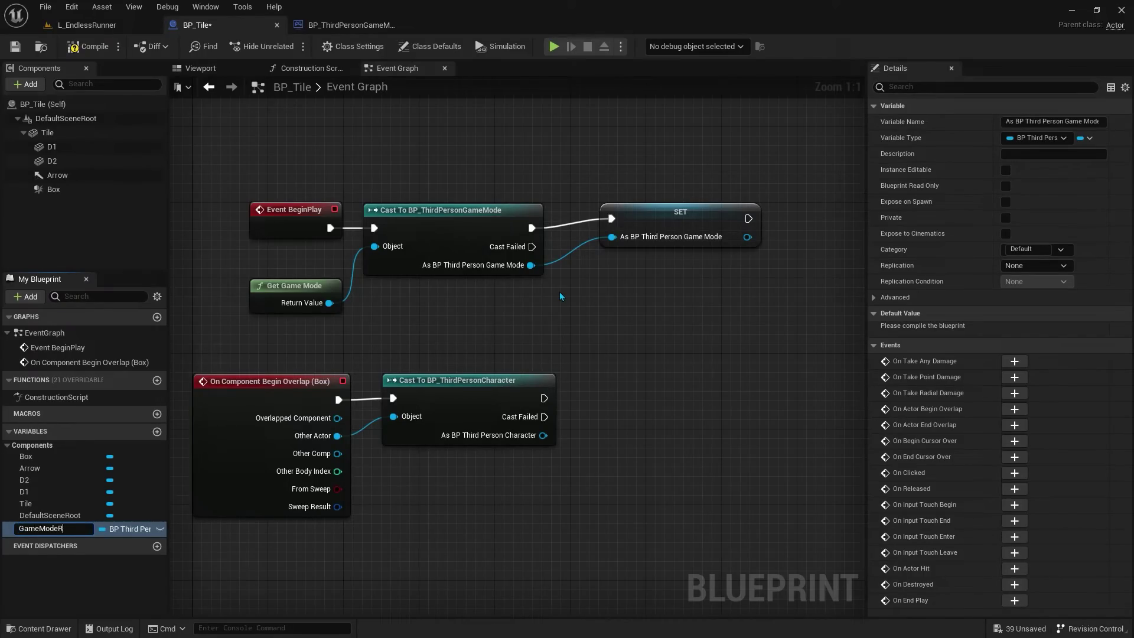
type("ef")
key("Return")
left_click_drag(649, 211, 609, 219)
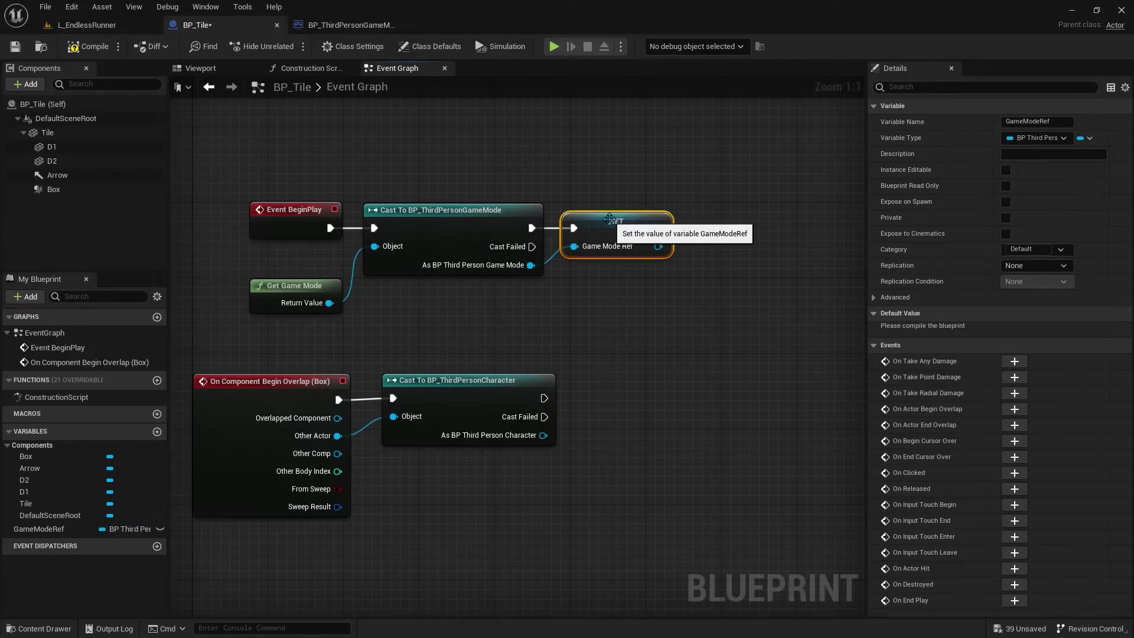
Step: Chain a SET Next Spawn Point on GameModeRef after it, splitting the transform pin
mouse_move(41, 528)
left_mouse_down()
mouse_move(621, 344)
mouse_move(661, 282)
mouse_move(600, 305)
mouse_move(696, 254)
left_mouse_up()
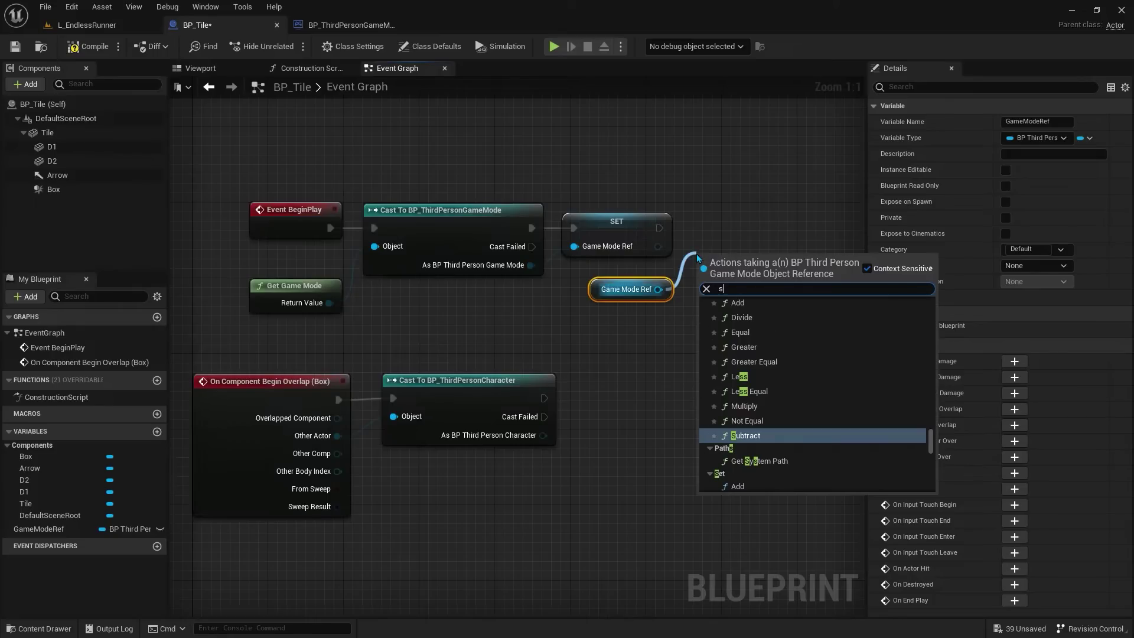
type("set next")
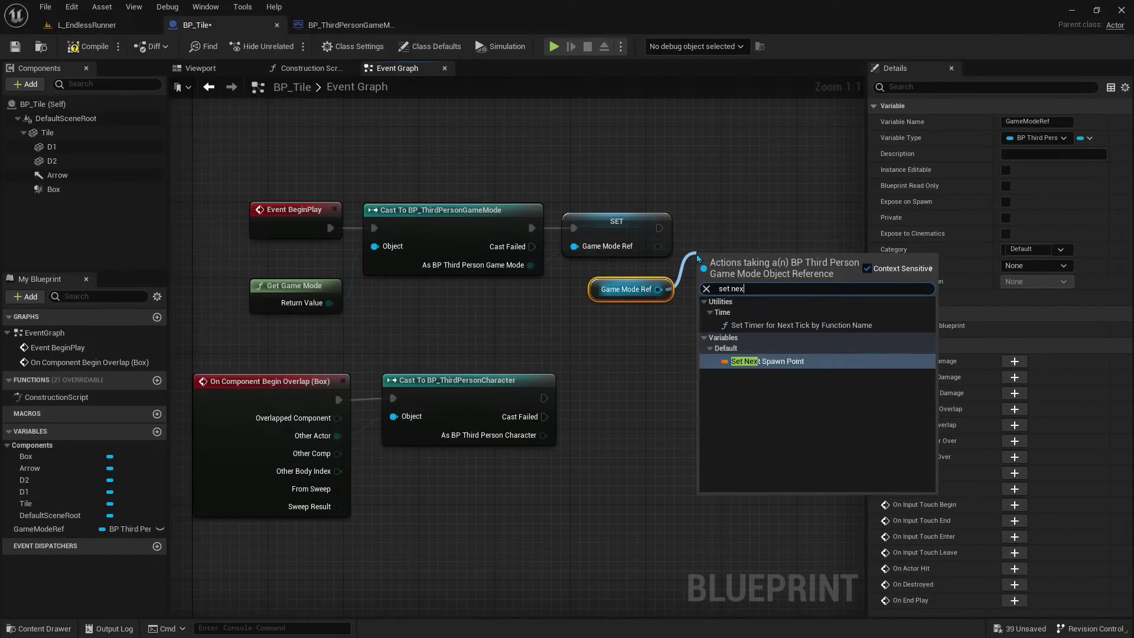
key("Return")
right_click_drag(699, 258, 520, 253)
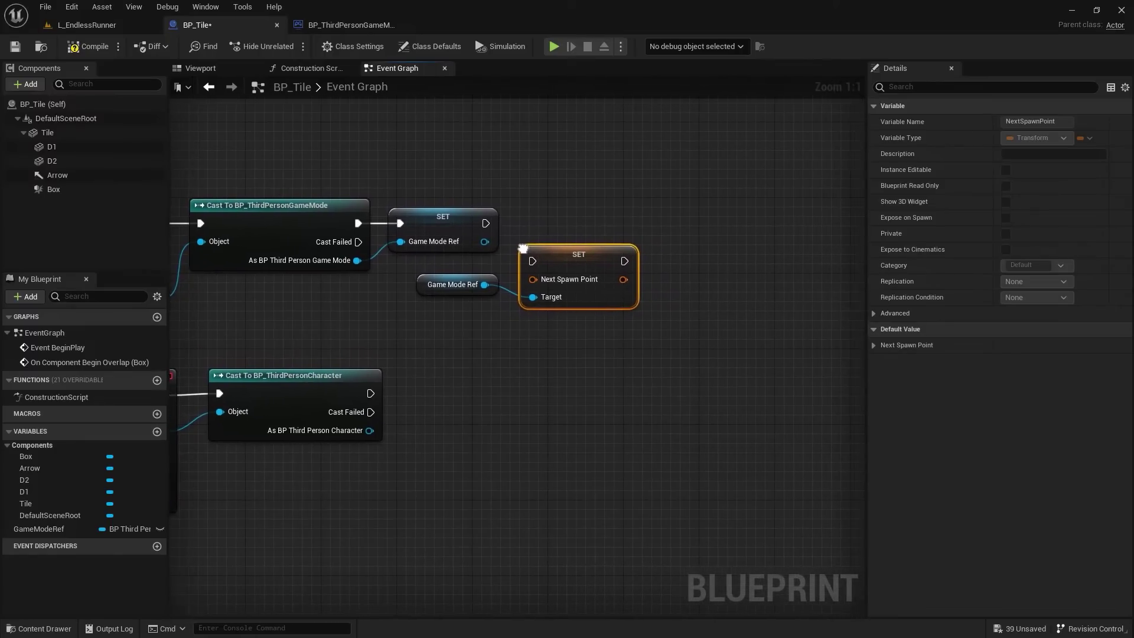
left_click_drag(578, 251, 691, 232)
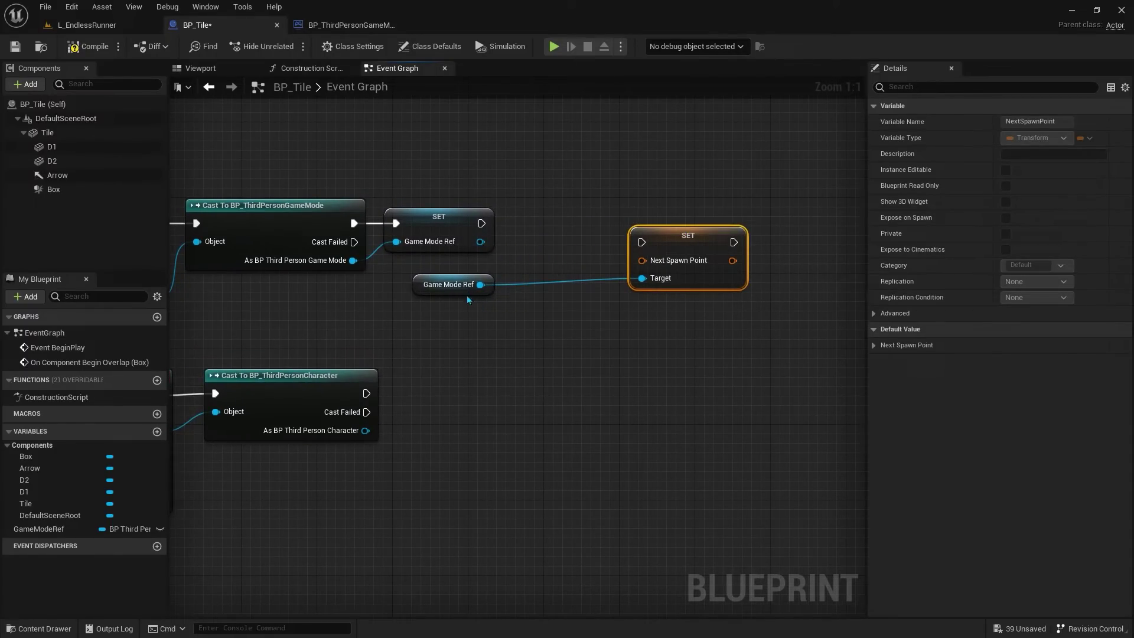
left_click_drag(467, 289, 513, 375)
right_click(641, 260)
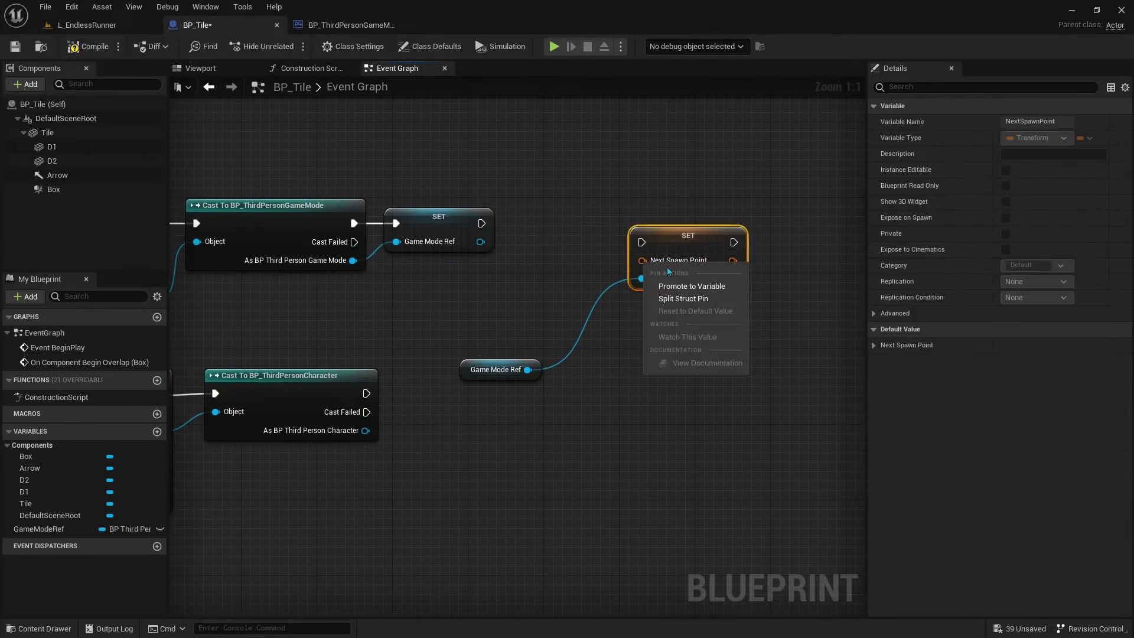
left_click(685, 300)
mouse_move(692, 232)
left_mouse_down()
mouse_move(636, 212)
mouse_move(481, 223)
left_mouse_up()
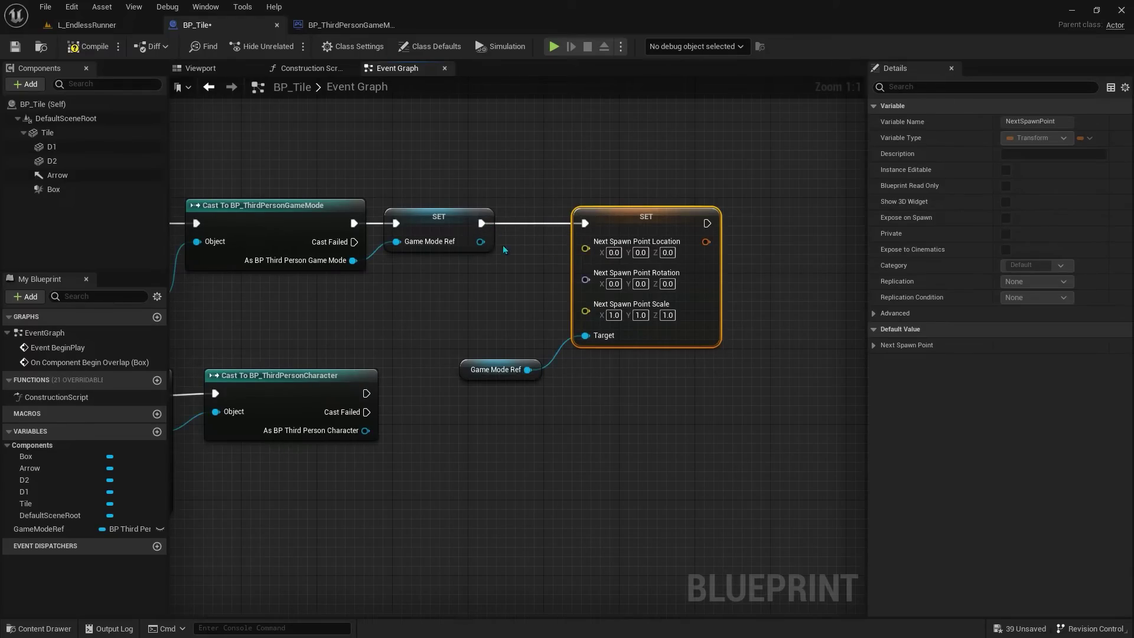
right_click_drag(534, 253, 544, 210)
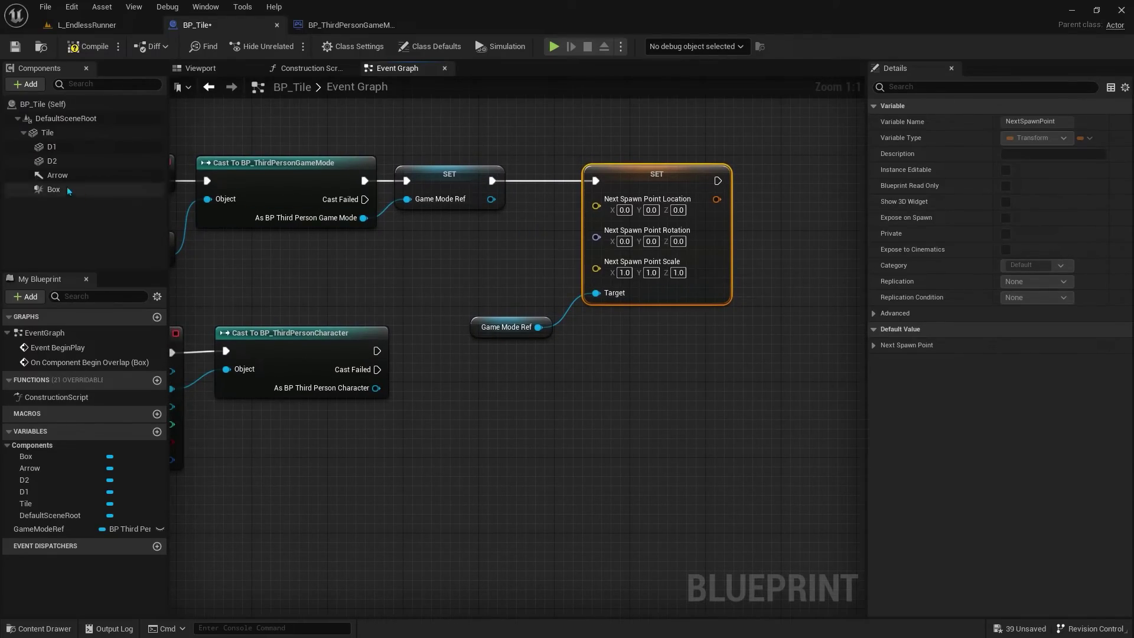
Step: Drive Next Spawn Point Location from the Arrow component's Get World Location
left_click(87, 26)
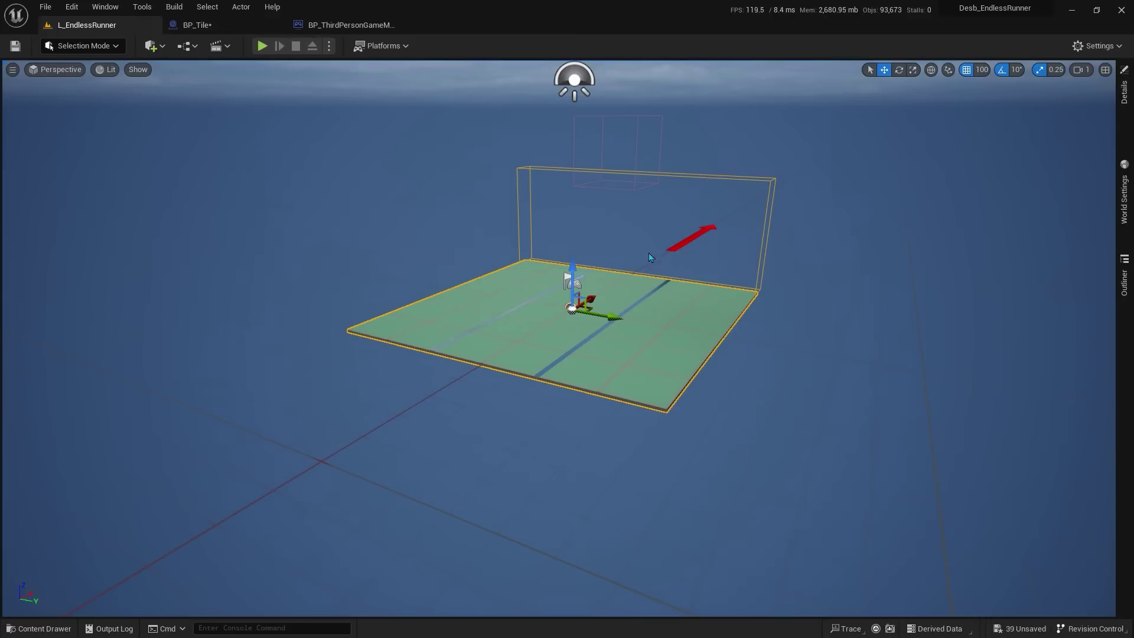
left_click(247, 26)
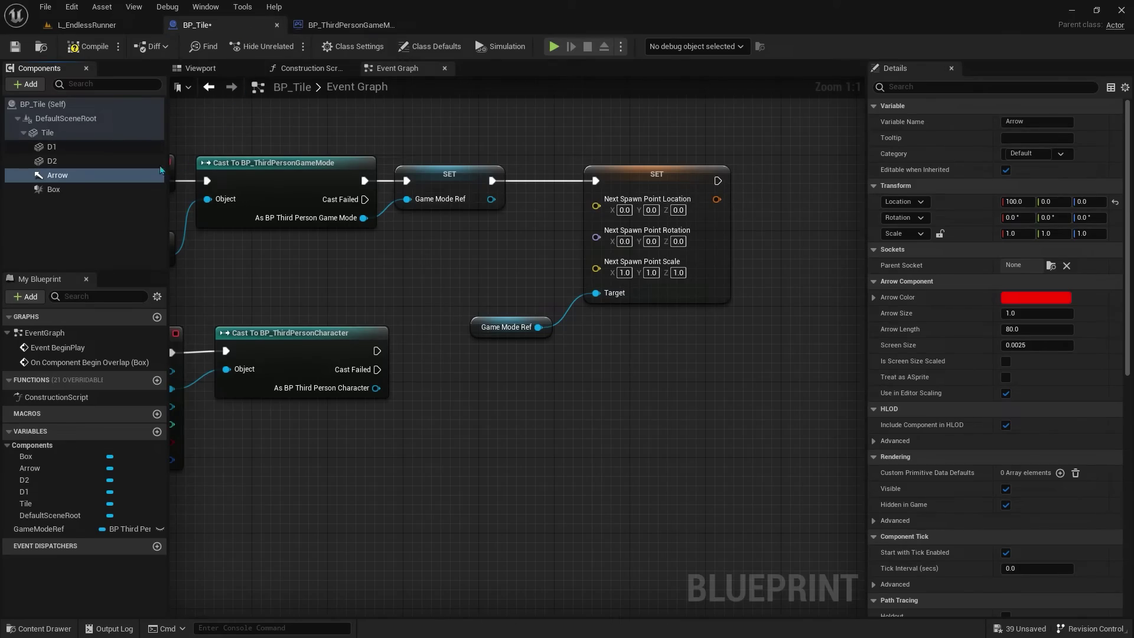
mouse_move(57, 179)
left_mouse_down()
mouse_move(353, 280)
mouse_move(391, 272)
left_mouse_up()
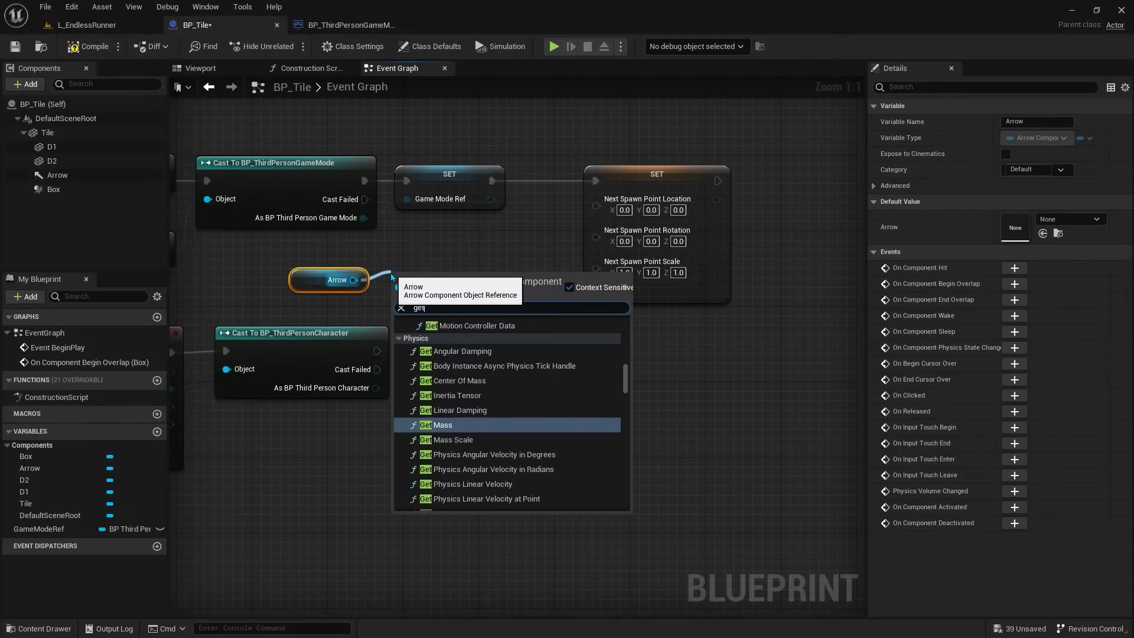
type("get world loca")
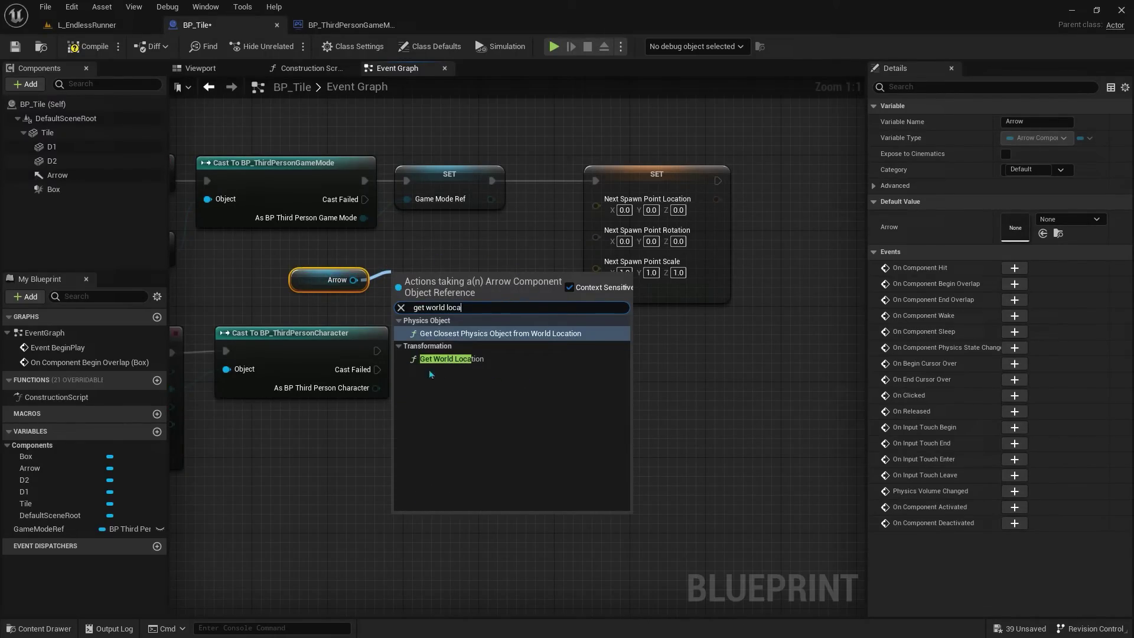
left_click(459, 363)
mouse_move(508, 302)
left_mouse_down()
mouse_move(508, 265)
mouse_move(595, 206)
left_mouse_up()
right_click_drag(564, 240, 694, 245)
left_click_drag(868, 152, 908, 152)
right_click_drag(705, 125, 730, 134)
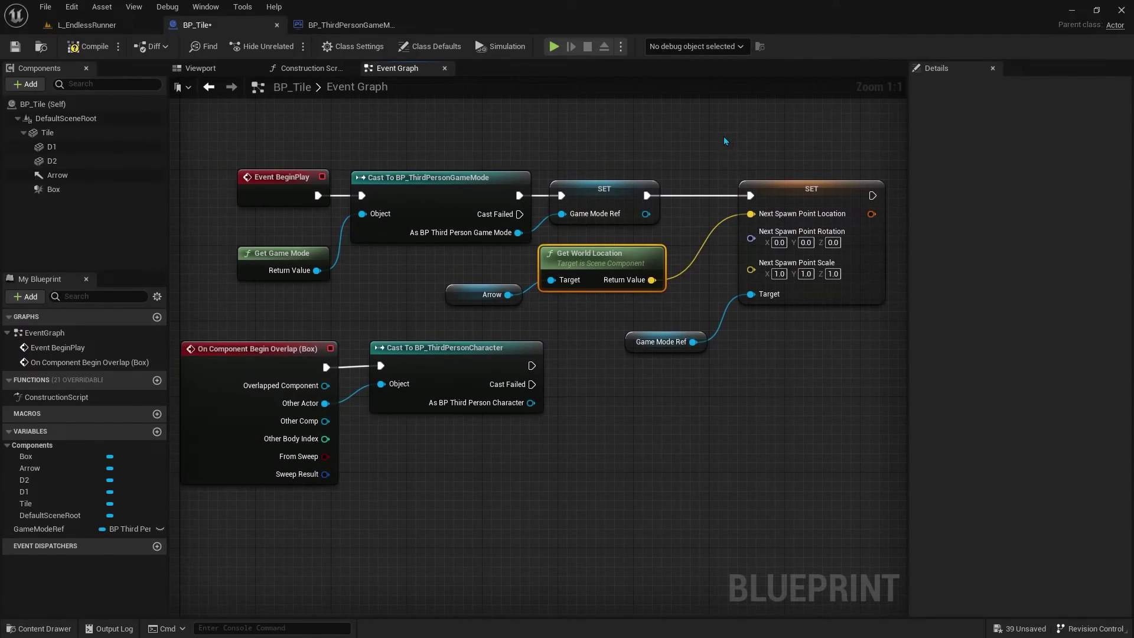
left_click_drag(661, 341, 642, 313)
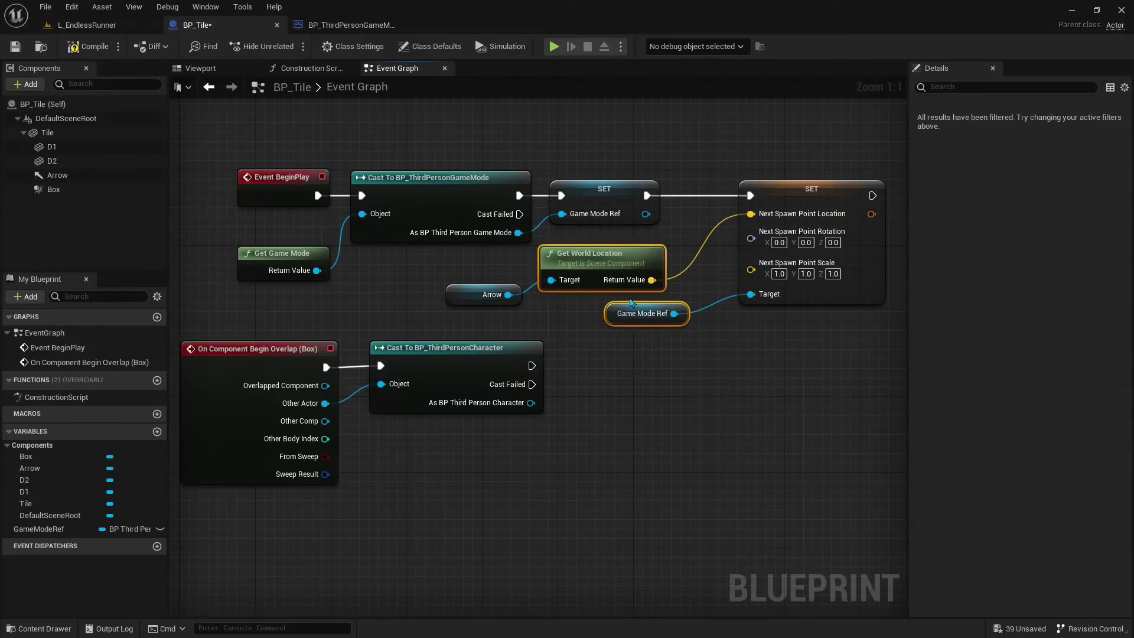
Step: Call Spawn Tile on a pasted Game Mode Ref after the character cast, then compile
left_click(787, 193)
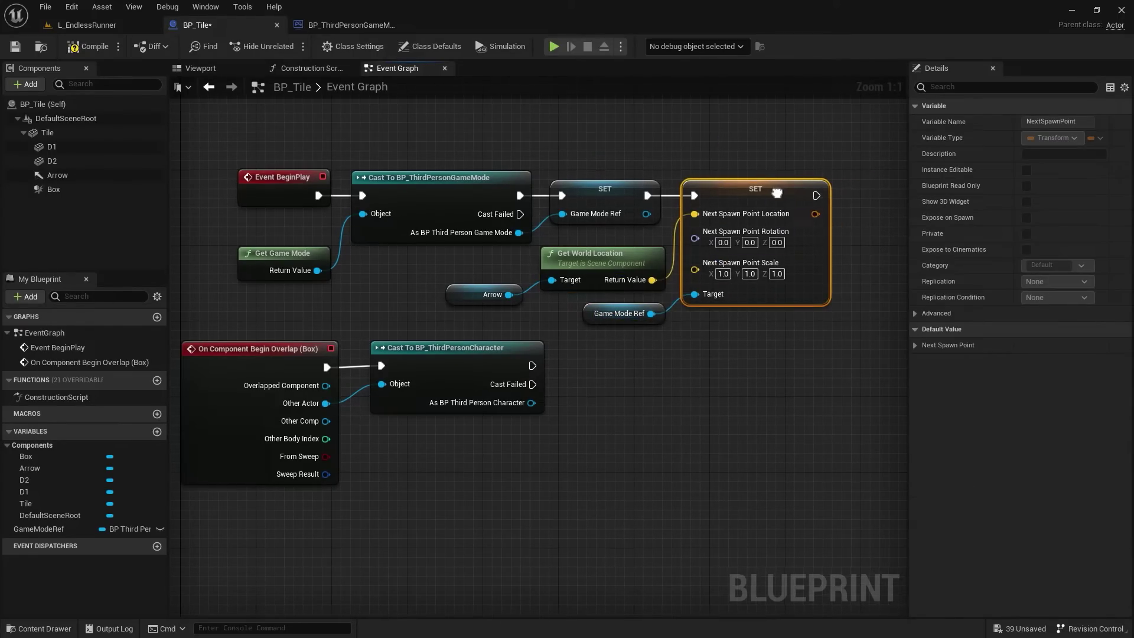
mouse_move(777, 194)
right_mouse_down()
mouse_move(841, 158)
mouse_move(823, 162)
right_mouse_up()
left_click(664, 281)
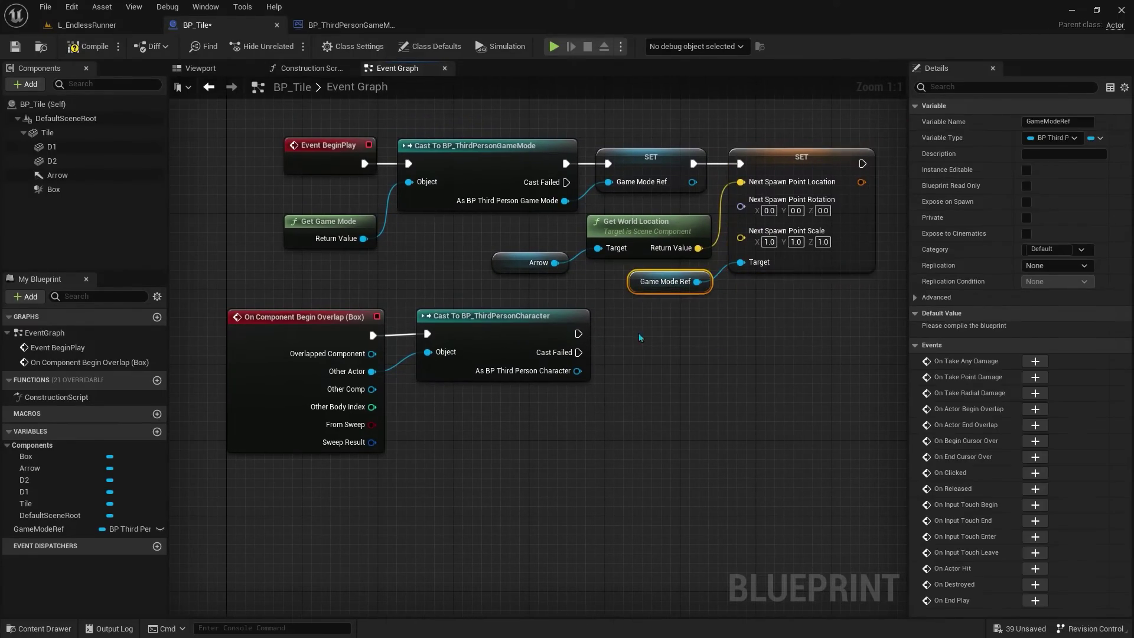
key("ctrl+c")
key("ctrl+v")
left_click_drag(588, 423, 628, 385)
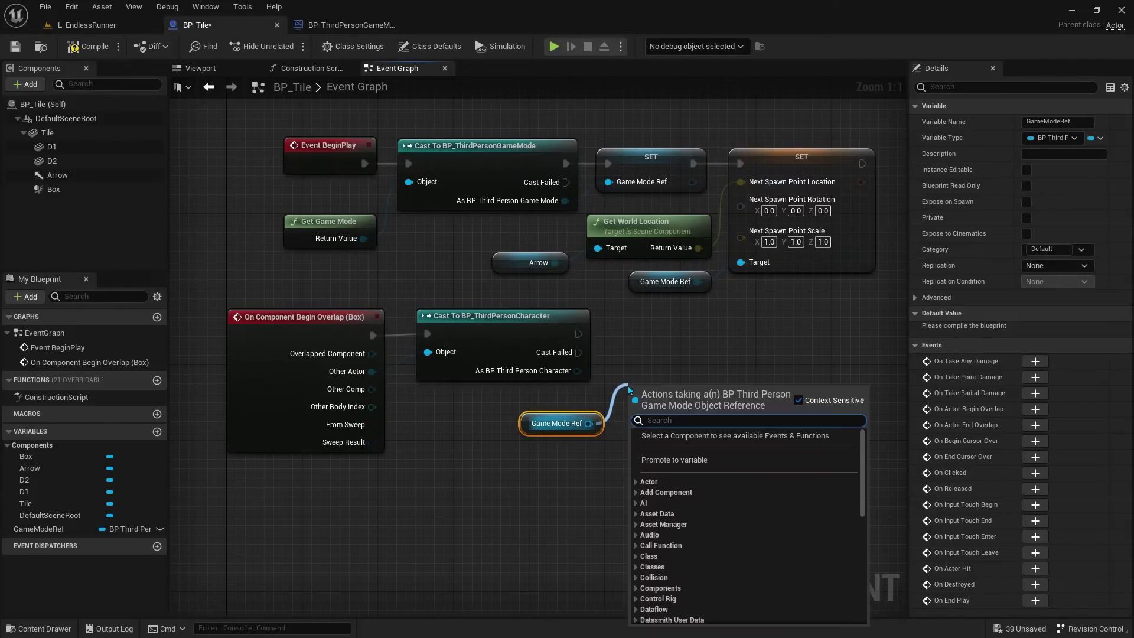
type("spaw")
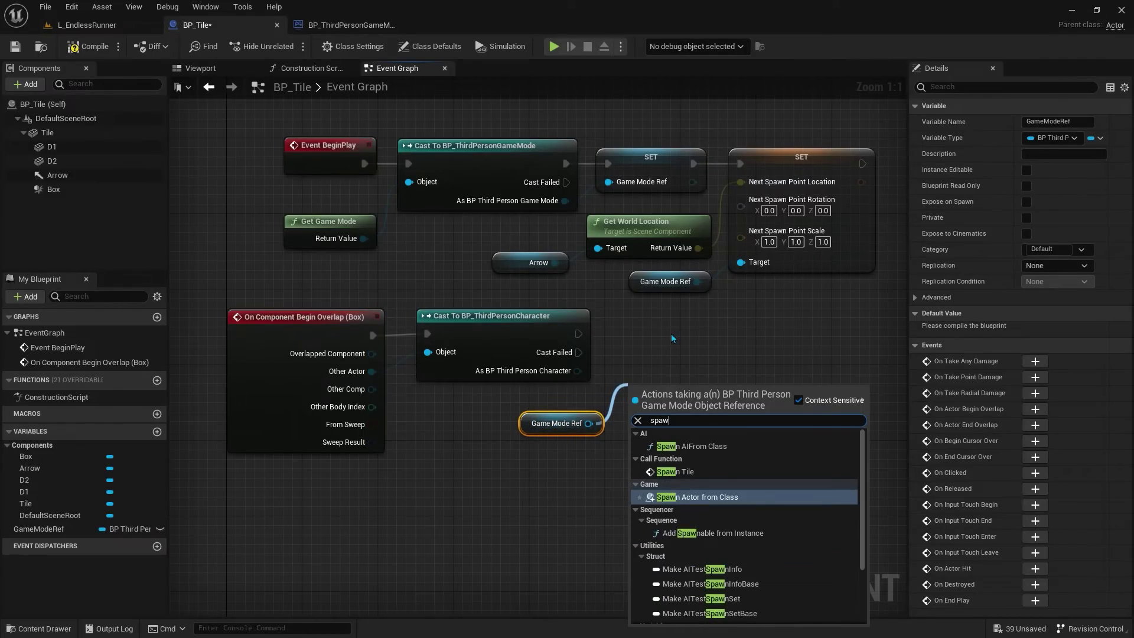
left_click(682, 472)
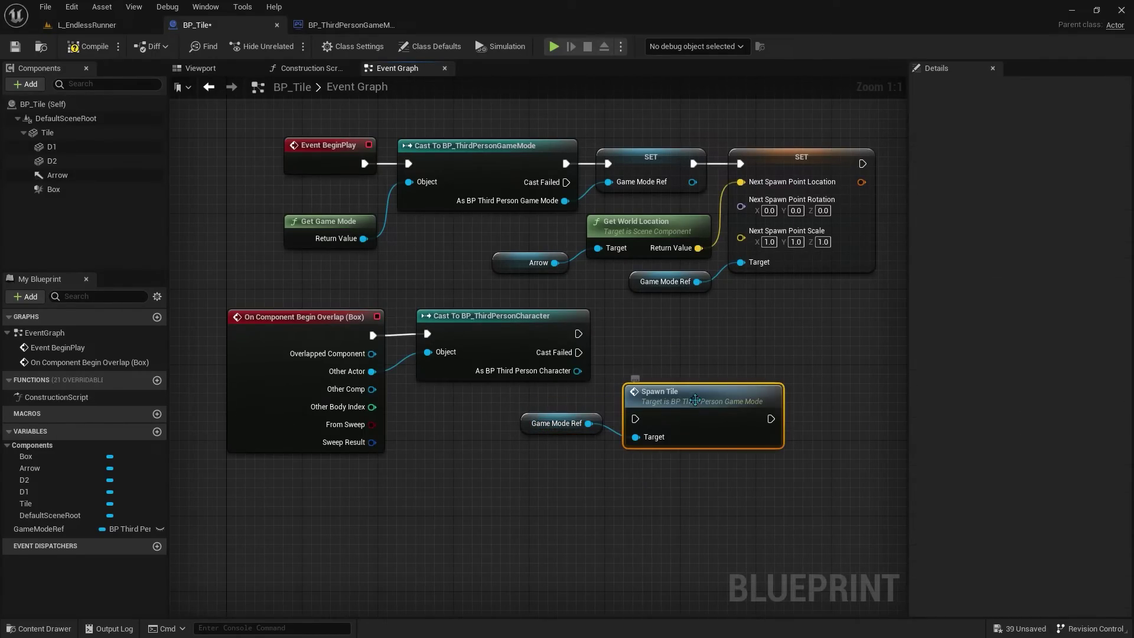
left_click_drag(696, 391, 696, 315)
left_click_drag(635, 343, 578, 335)
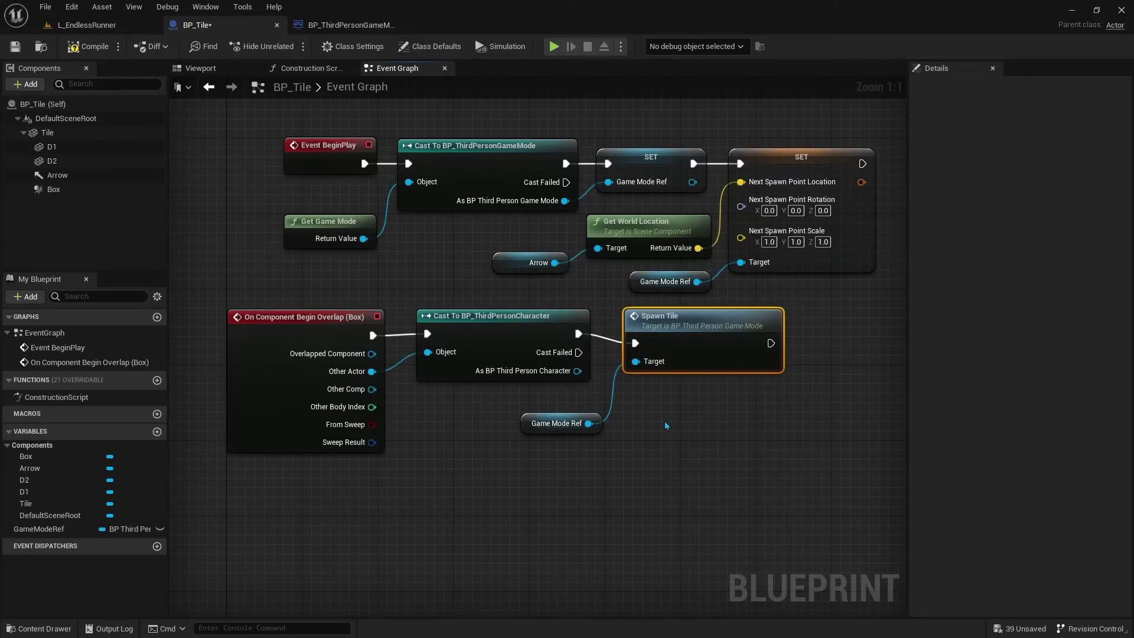
left_click(94, 51)
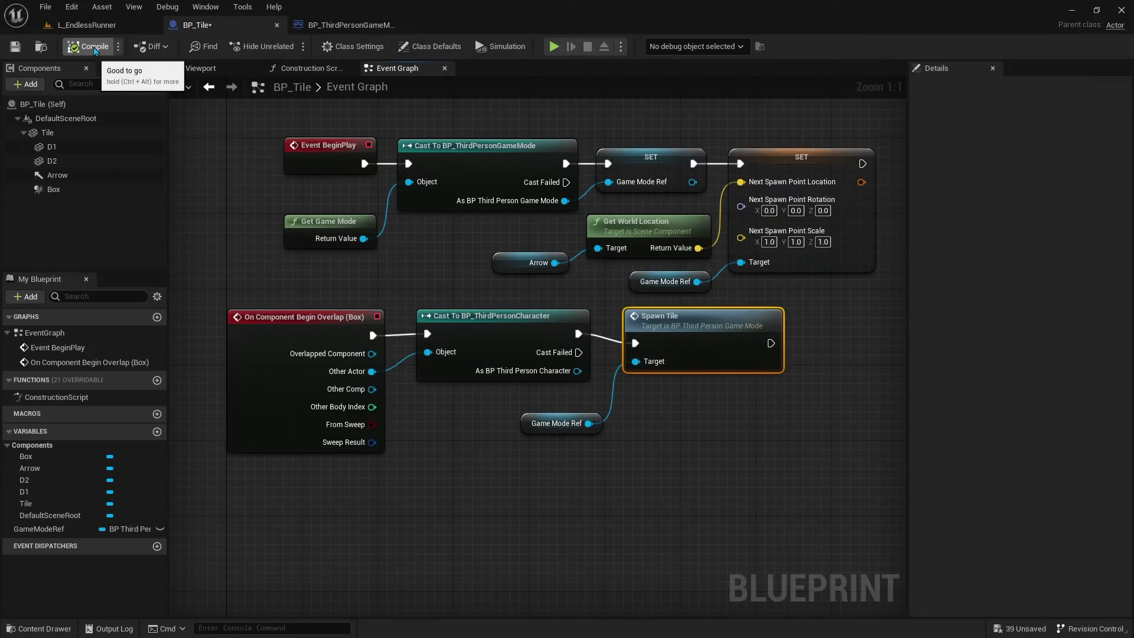
Step: Play L_EndlessRunner to watch the character run, stop, and reopen BP_Tile
left_click(86, 25)
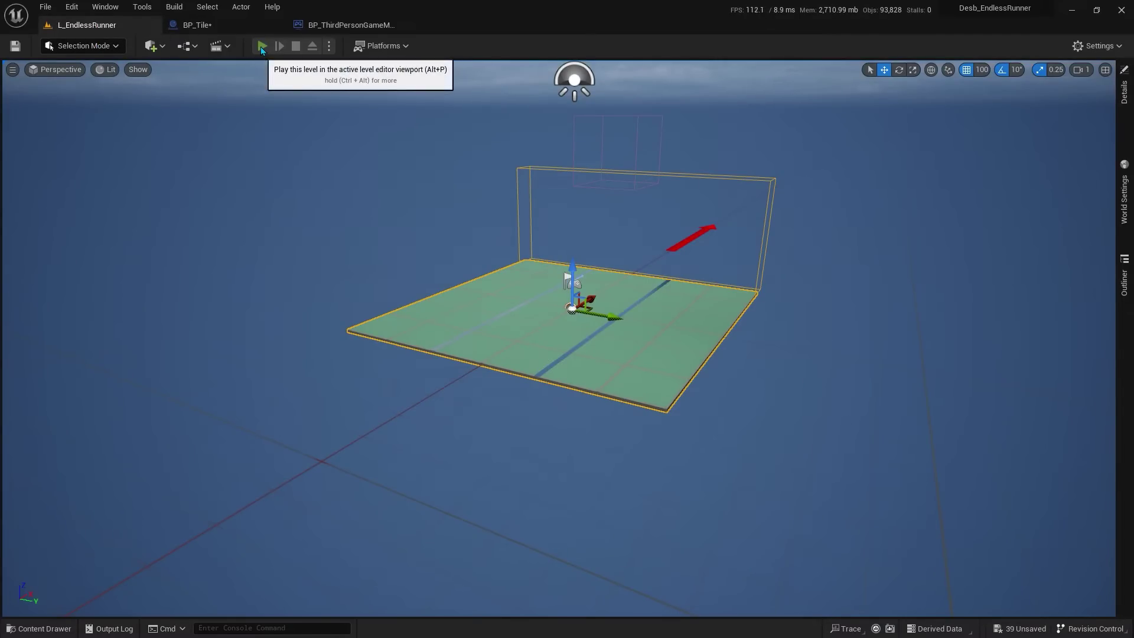
left_click(261, 46)
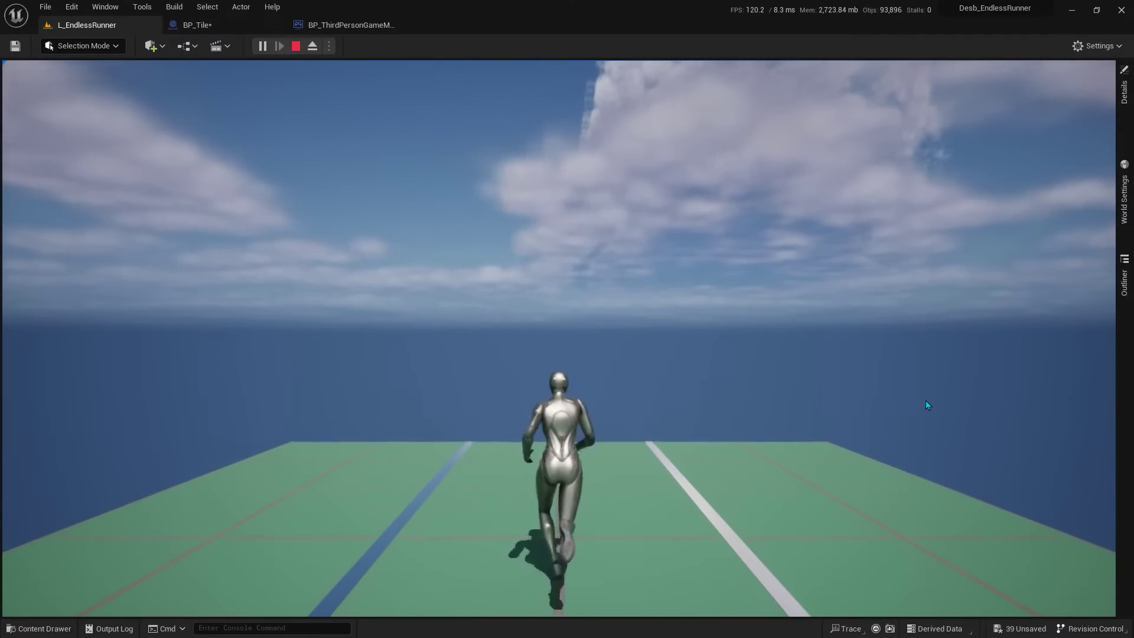
left_click(926, 405)
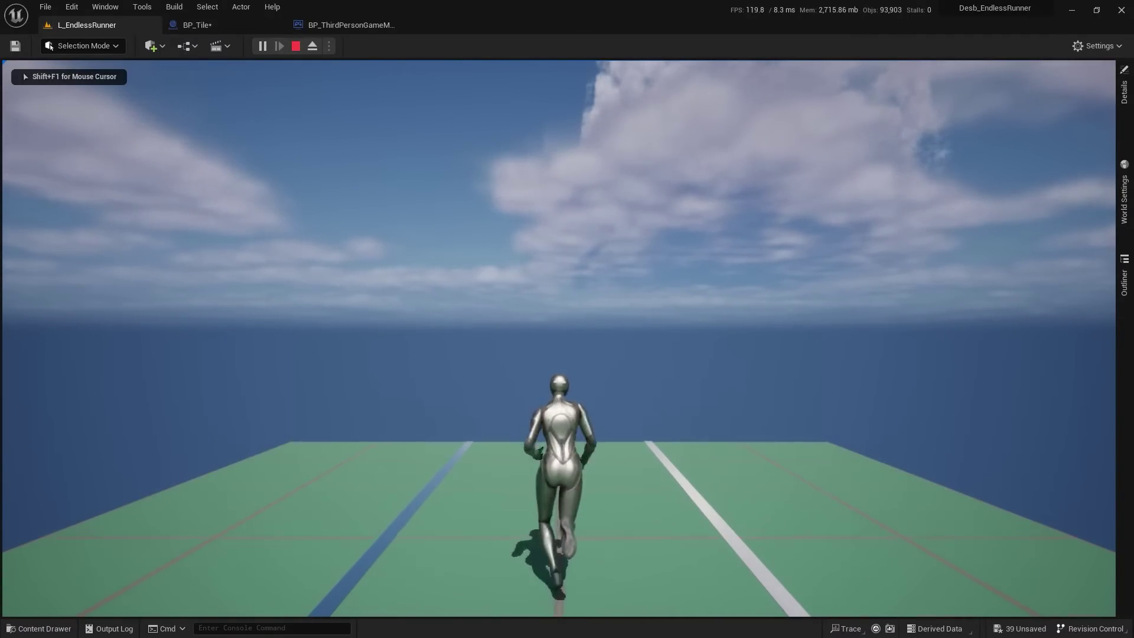
key("Escape")
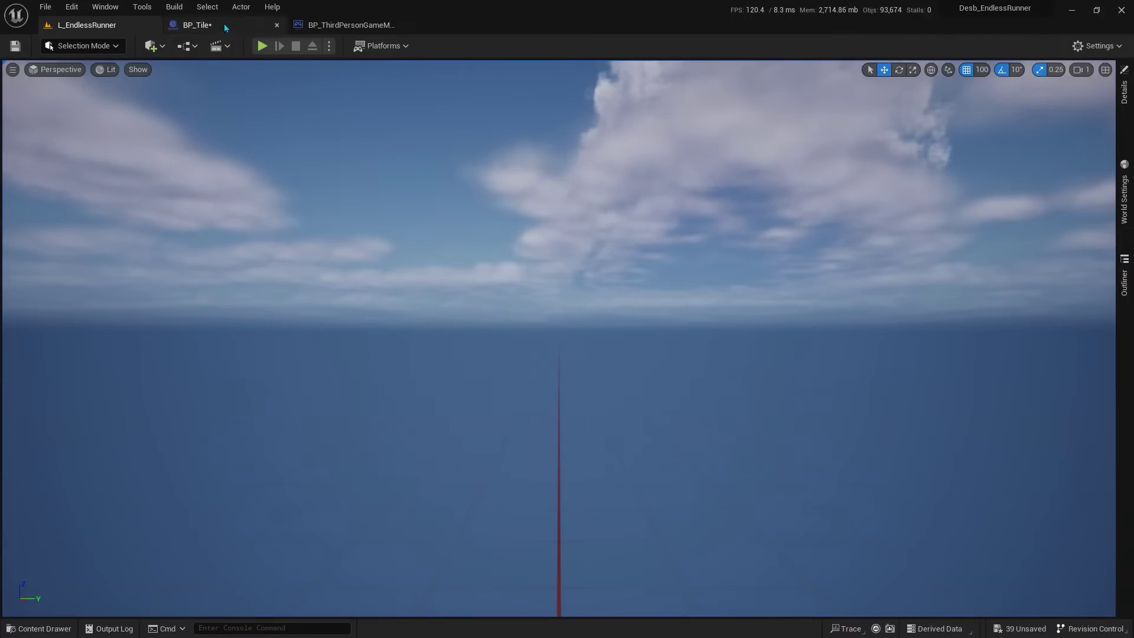
left_click(225, 28)
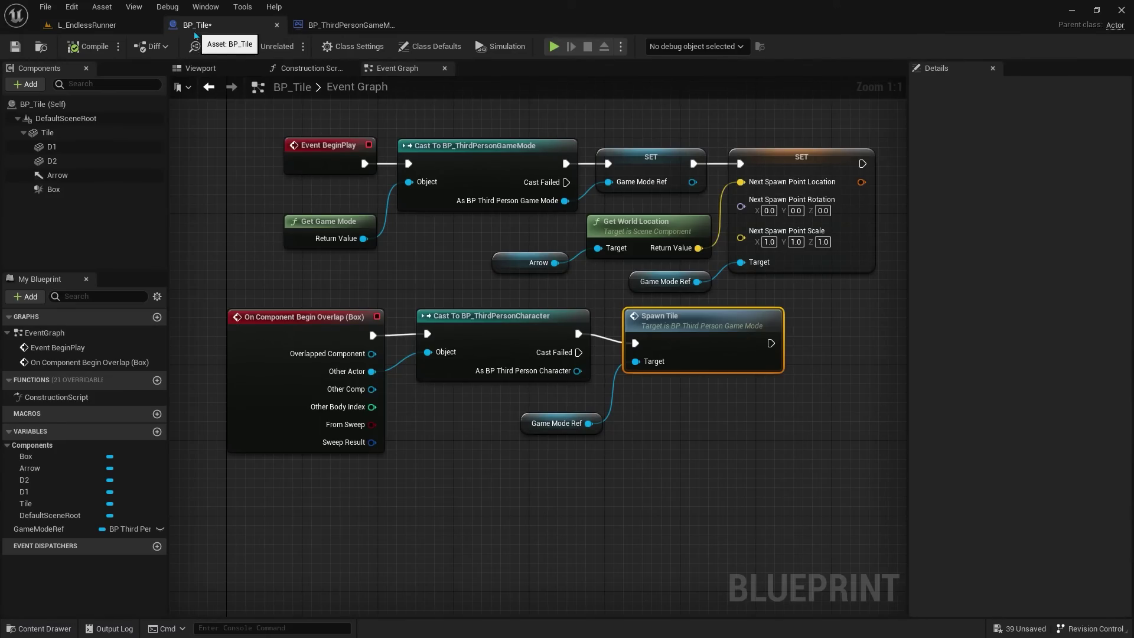
Step: In BP_ThirdPersonGameMode's event graph, add an Event BeginPlay node and a Spawn Tile call
left_click(343, 27)
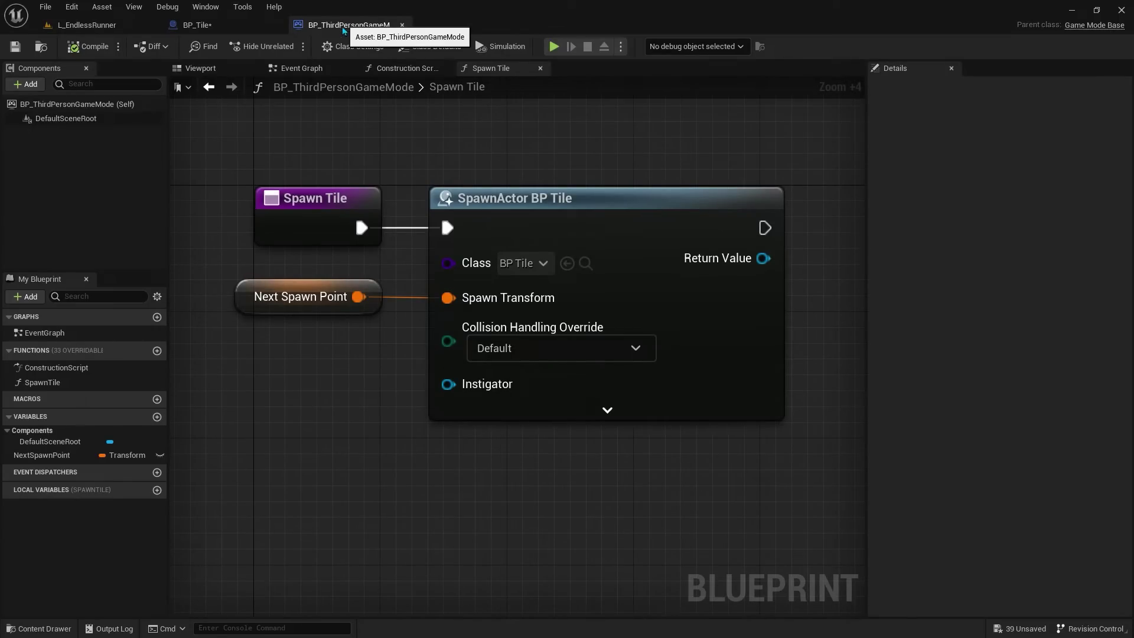
left_click(304, 69)
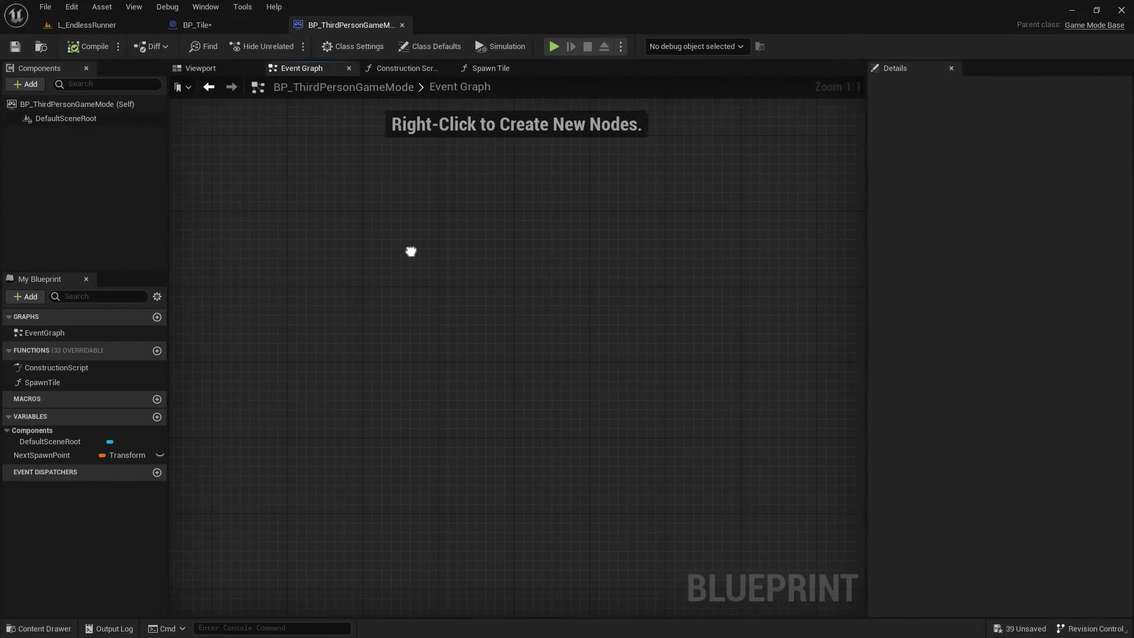
right_click(411, 251)
type("event")
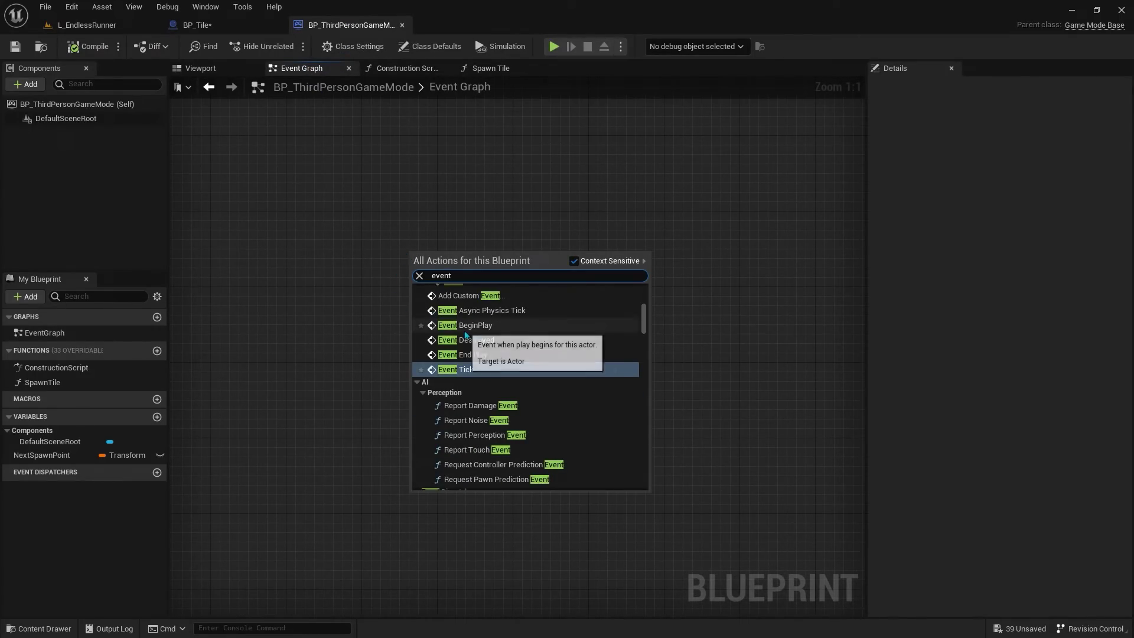
left_click(475, 326)
mouse_move(486, 329)
right_mouse_down()
mouse_move(389, 375)
mouse_move(239, 398)
right_mouse_up()
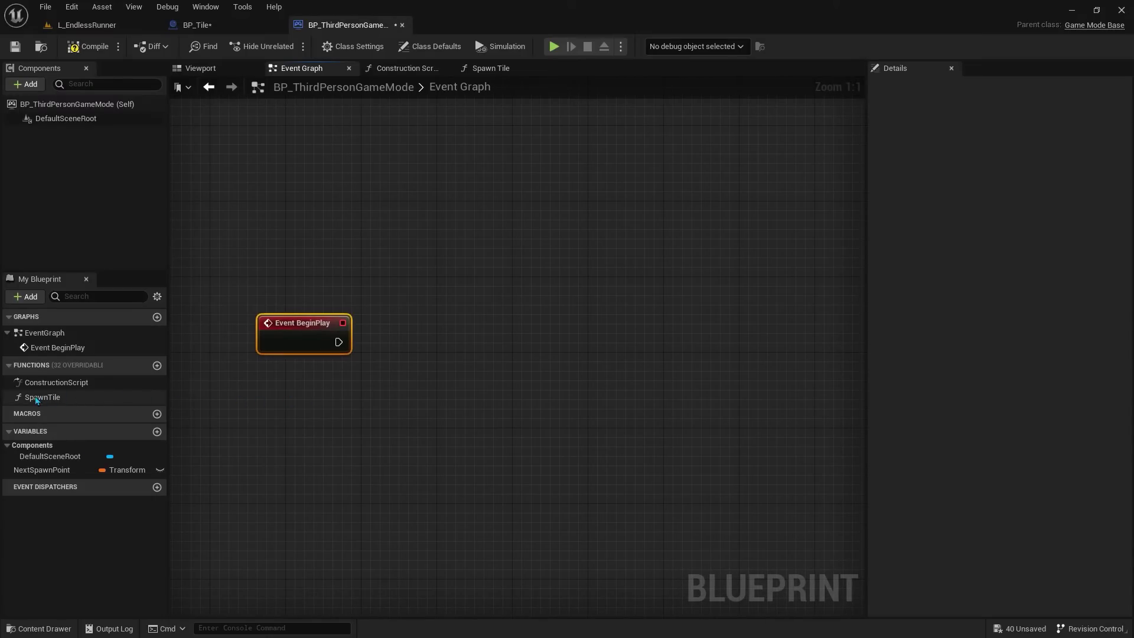
left_click_drag(37, 400, 149, 399)
left_click_drag(458, 321, 489, 320)
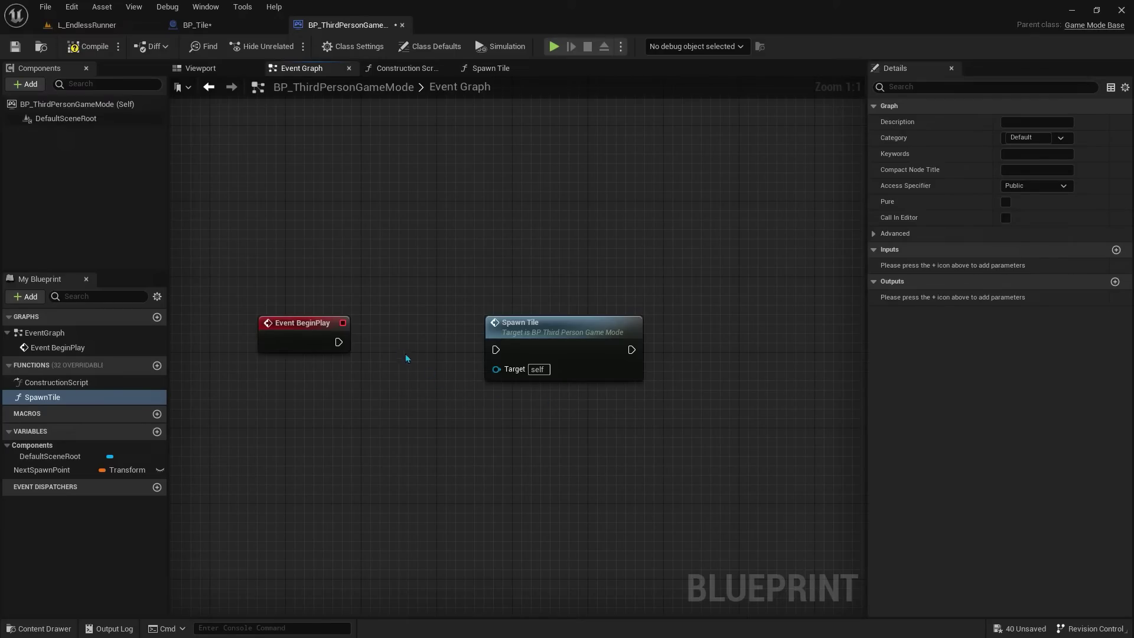
Step: Insert a For Loop between BeginPlay and Spawn Tile with Last Index 9
right_click(364, 331)
type("for loop")
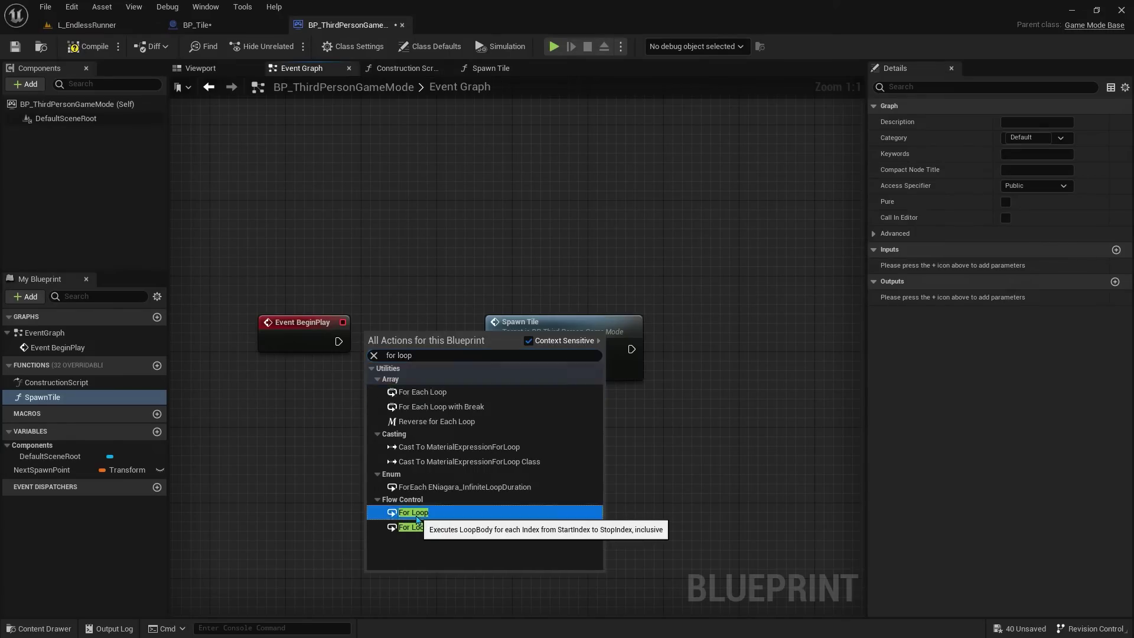
left_click(414, 512)
left_click_drag(563, 340, 591, 341)
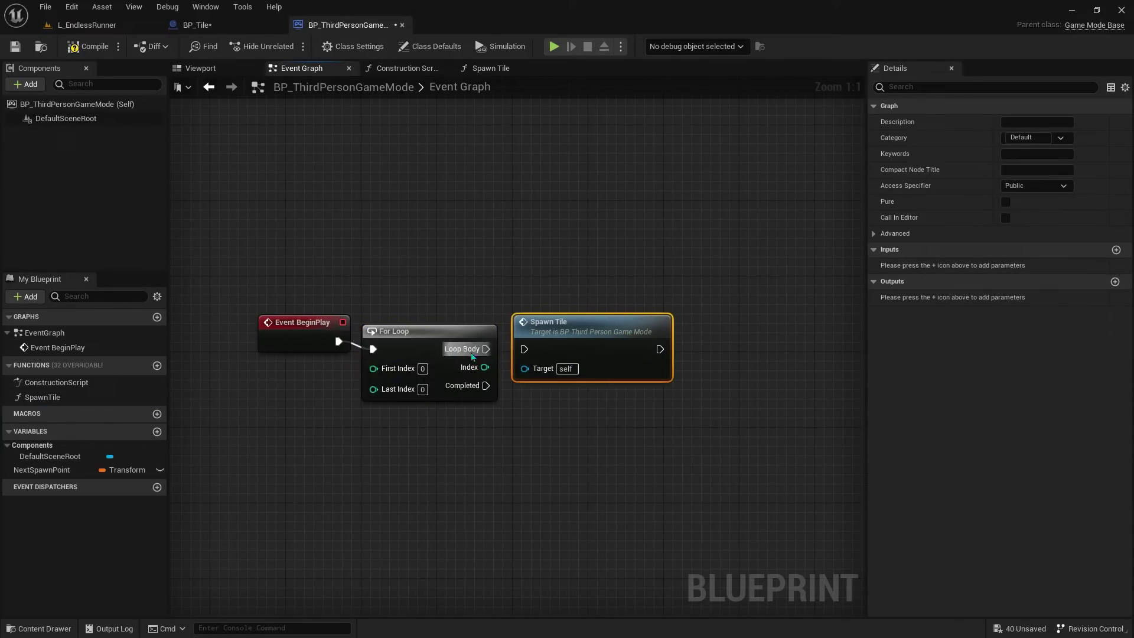
left_click(289, 423)
scroll(375, 372, "up", 2)
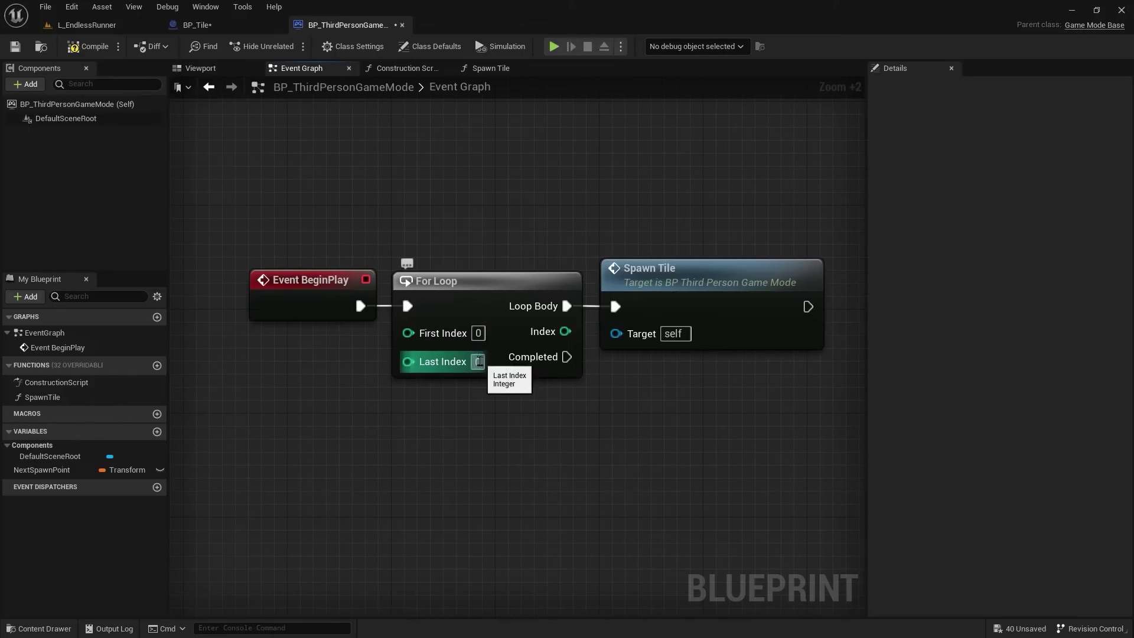
type("9")
key("Return")
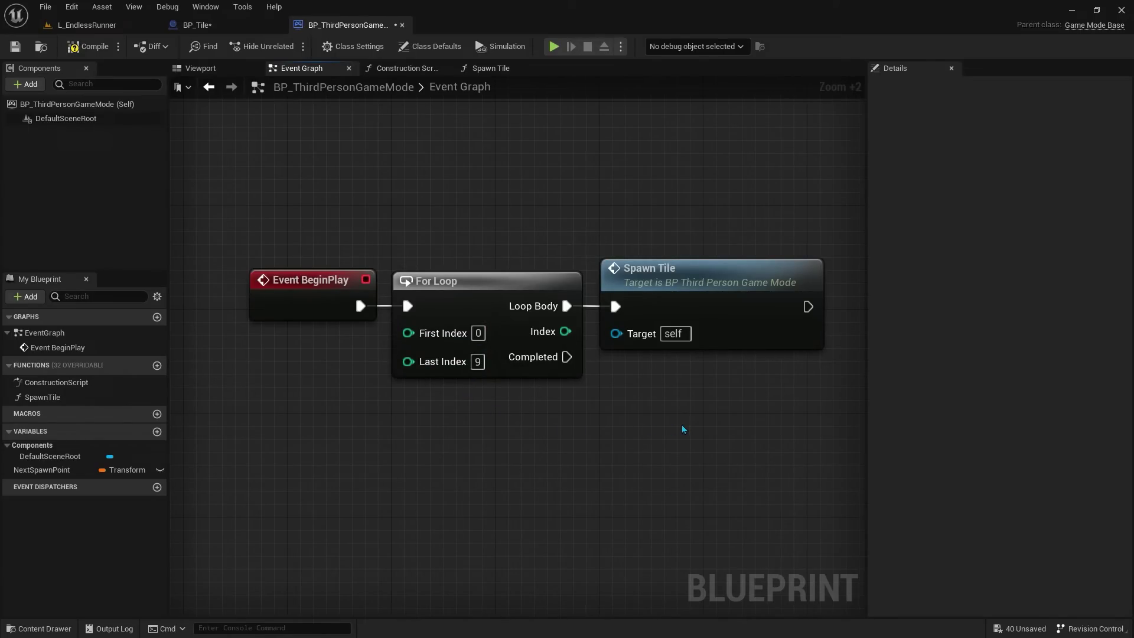
left_click(93, 27)
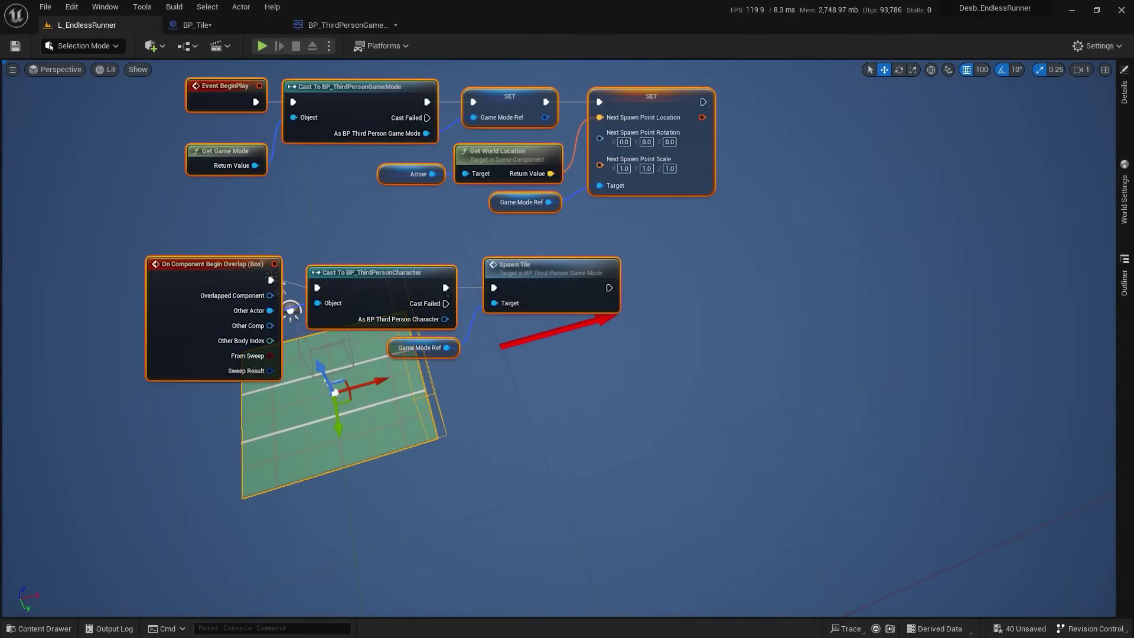
Step: Playtest the level, ejecting with F8 to view the long track of spawned tiles from the side
key("alt+p")
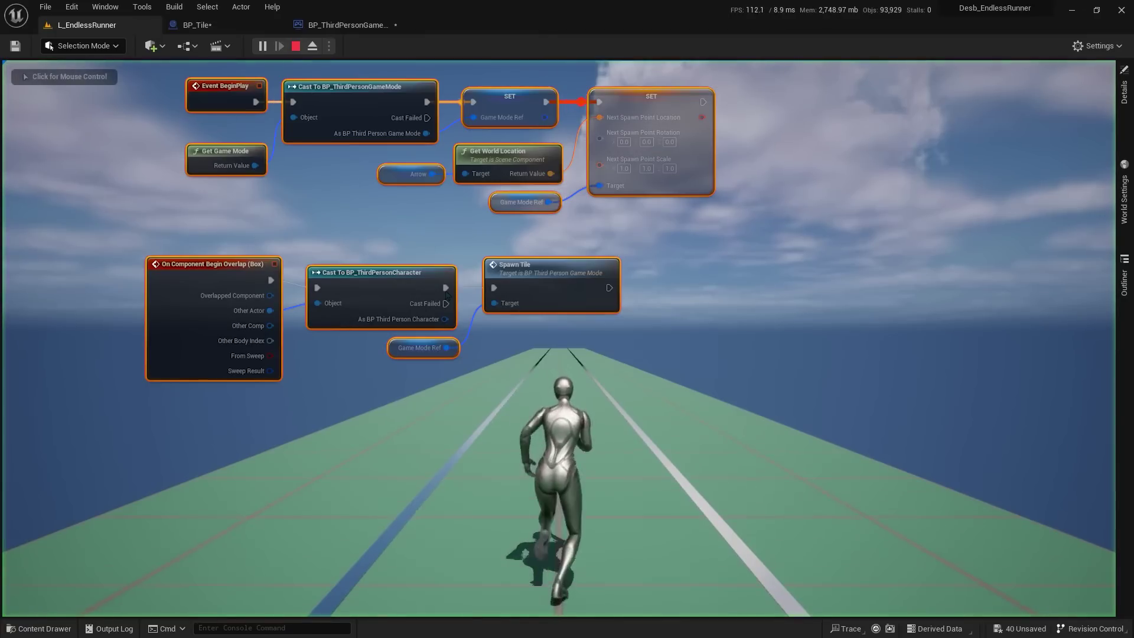
left_click(447, 294)
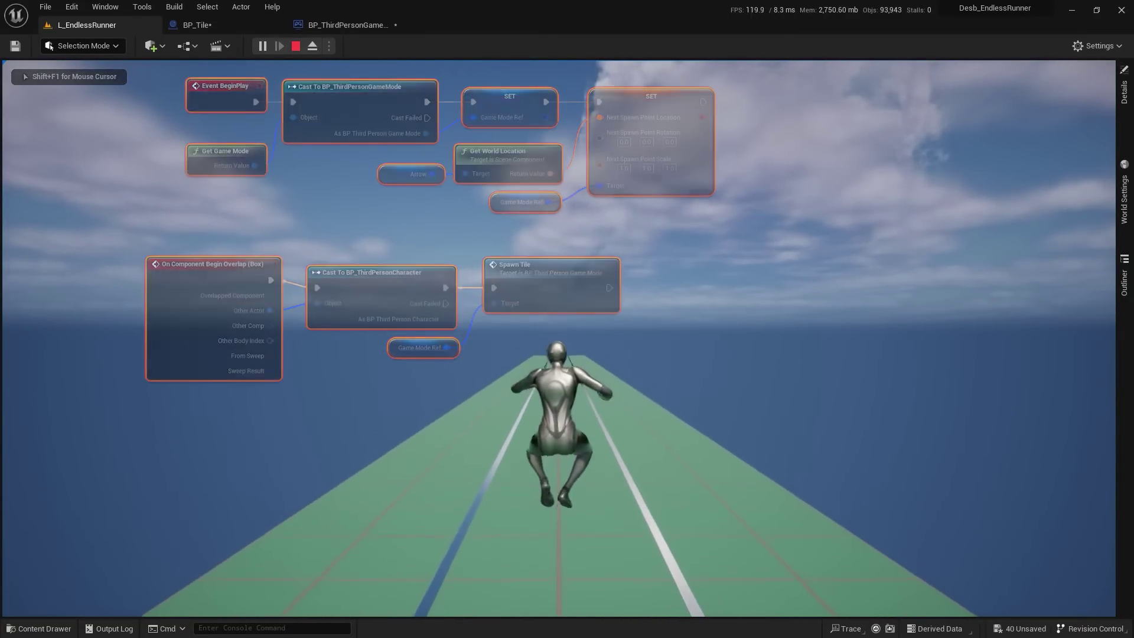
key("F8")
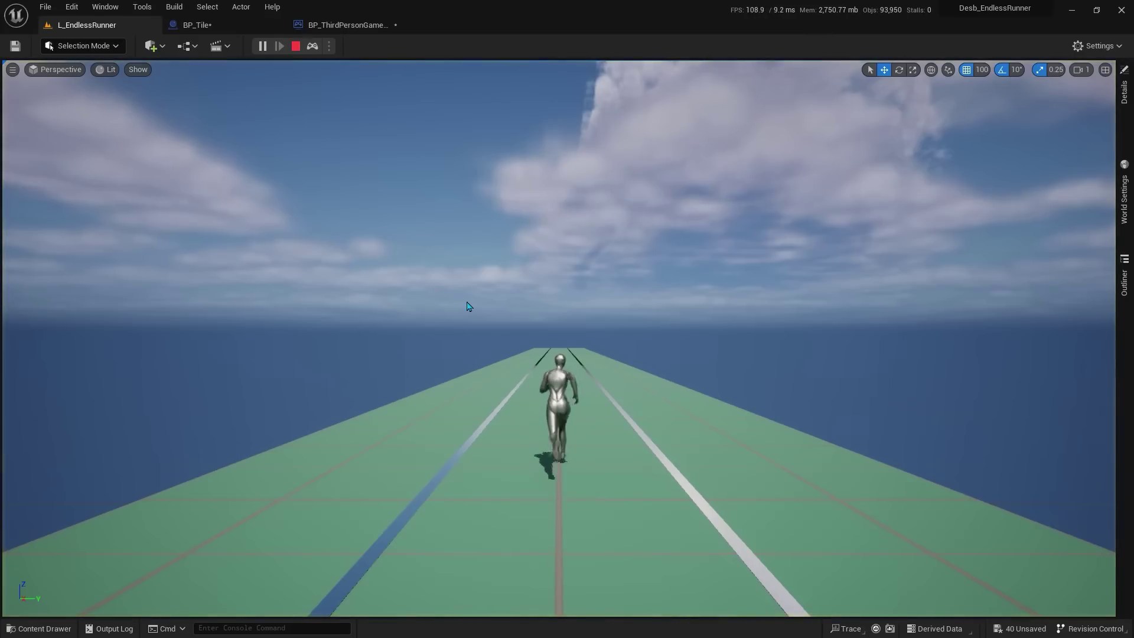
right_click_drag(468, 307, 649, 319)
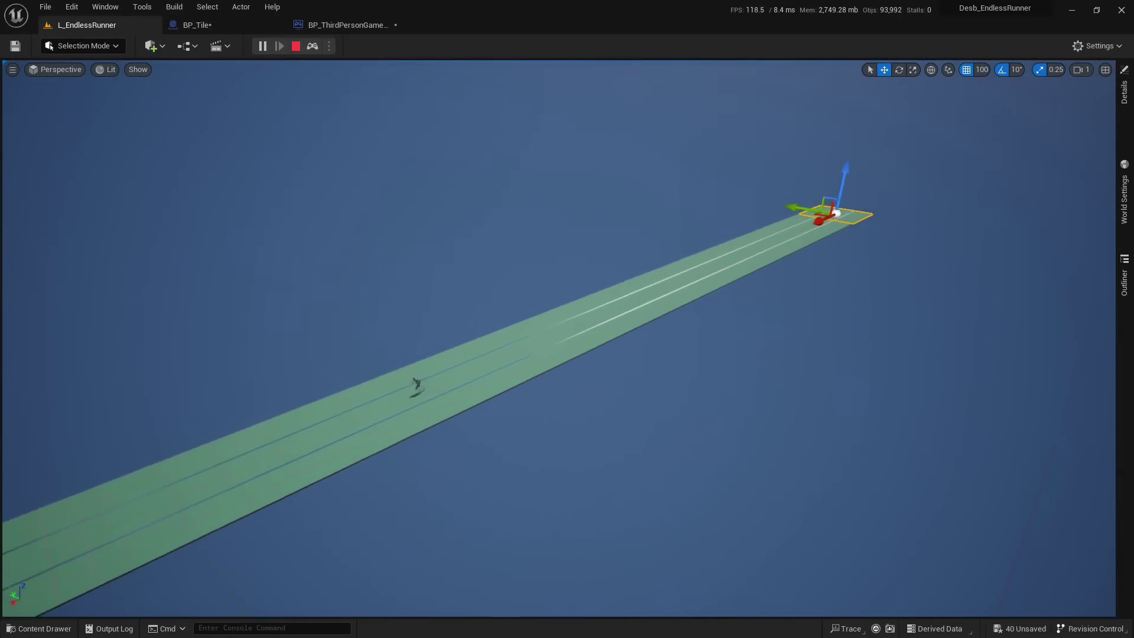
key("Escape")
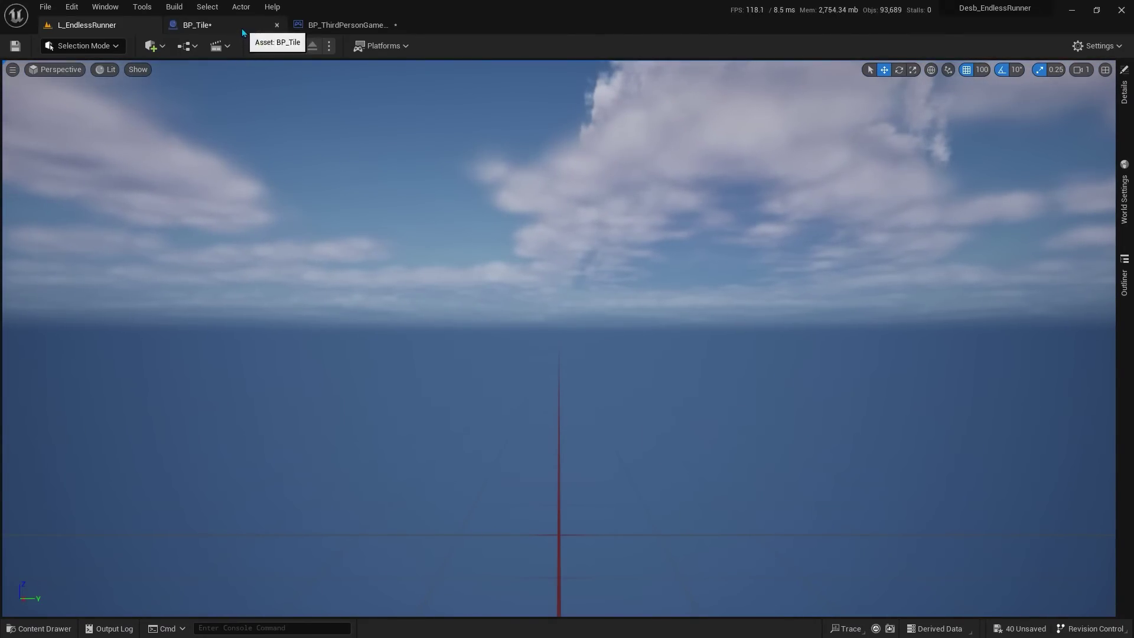
left_click(242, 30)
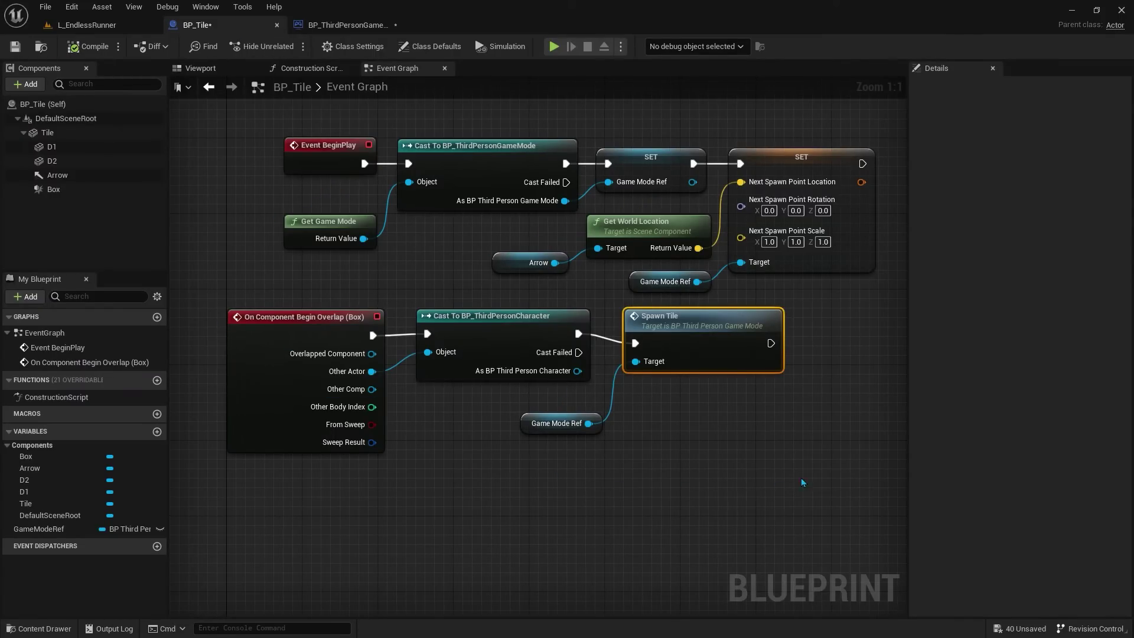
Step: Add a Set Life Span node right after Spawn Tile in BP_Tile's overlap chain
right_click_drag(803, 482, 756, 494)
left_click_drag(761, 413, 183, 310)
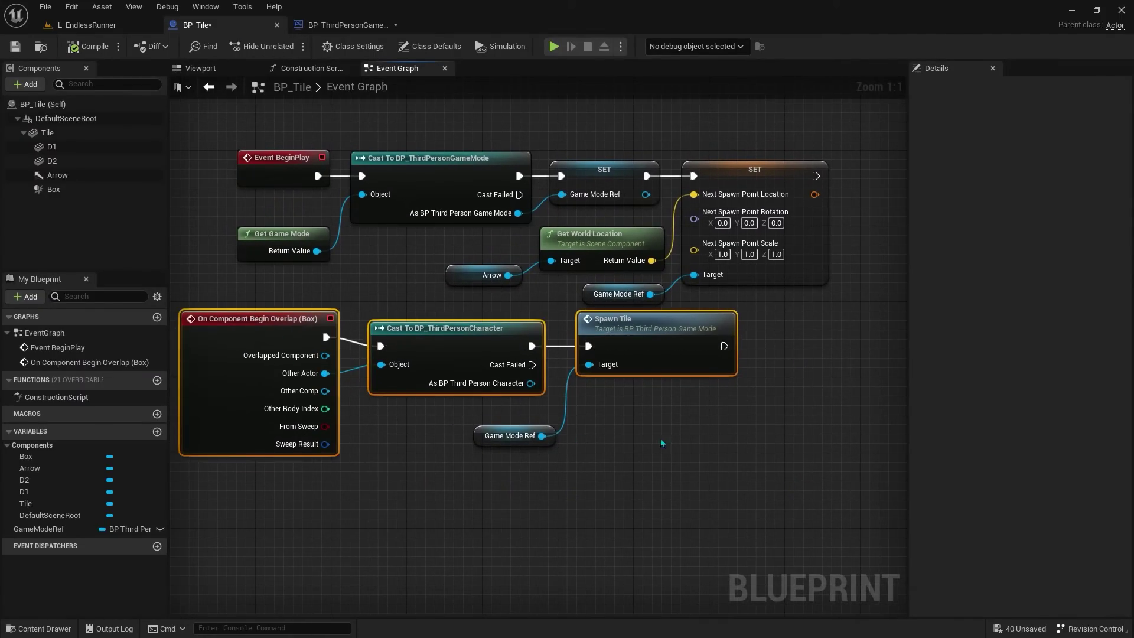
right_click(741, 391)
type("set life")
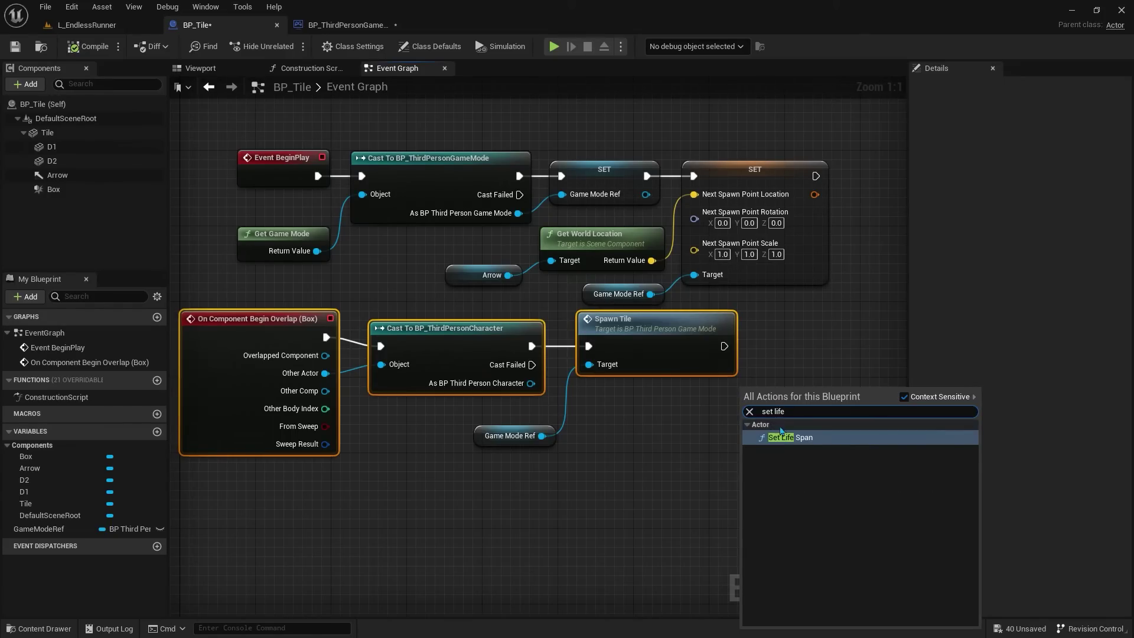
left_click(781, 433)
left_click_drag(773, 384, 774, 312)
Step: Straighten the overlap row, set In Lifespan to 0.5, and start a playtest of L_EndlessRunner
left_click_drag(804, 487, 156, 376)
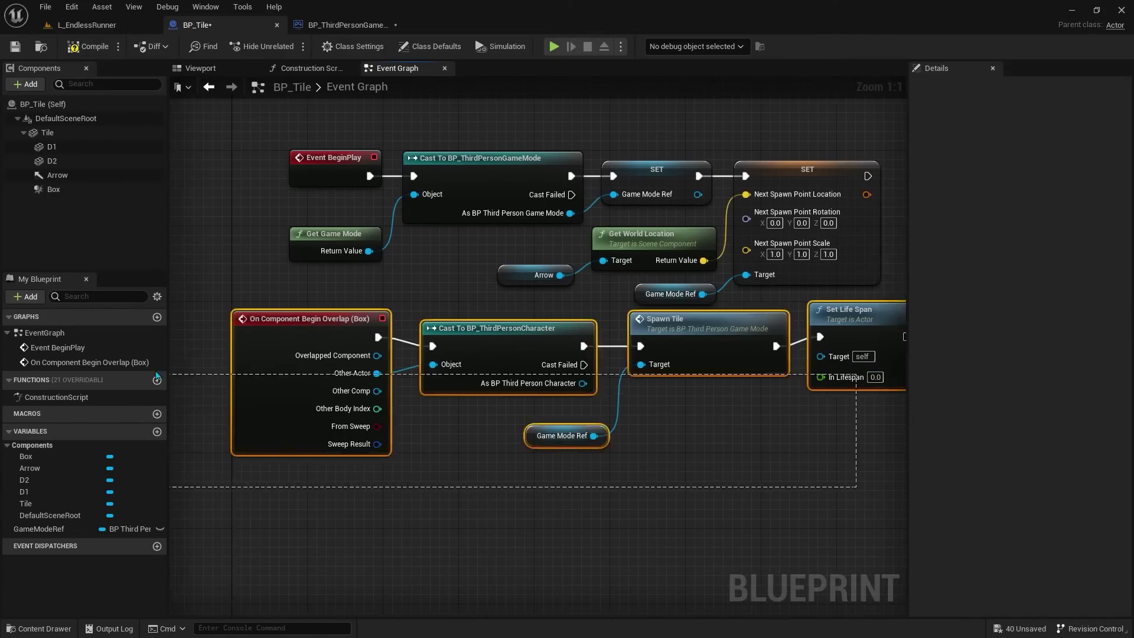
key("q")
left_click(632, 478)
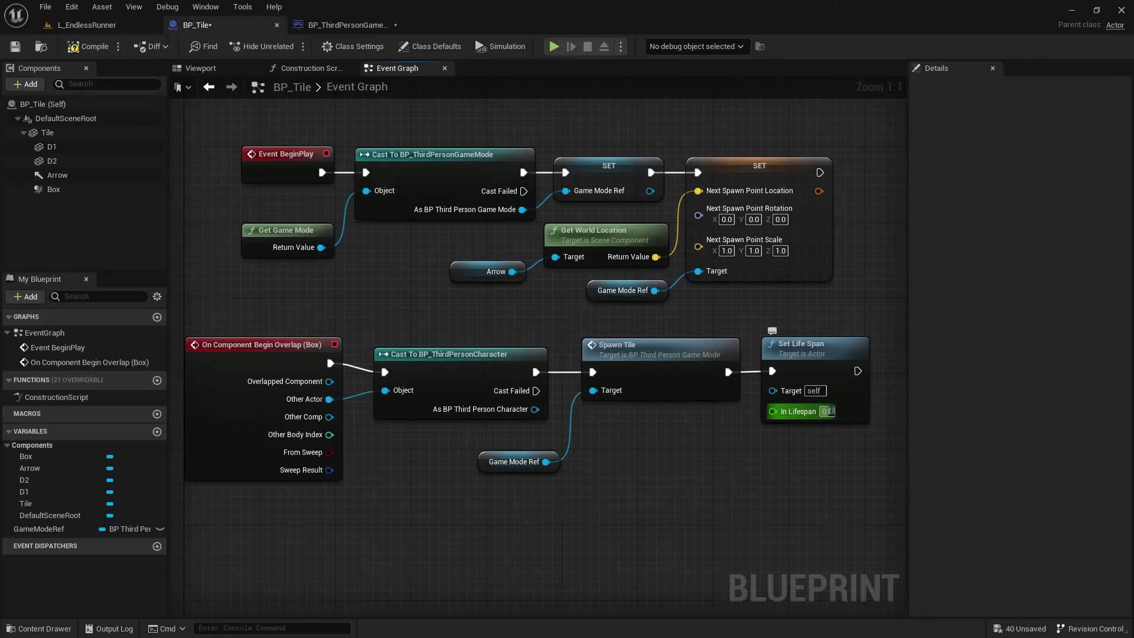
left_click(827, 412)
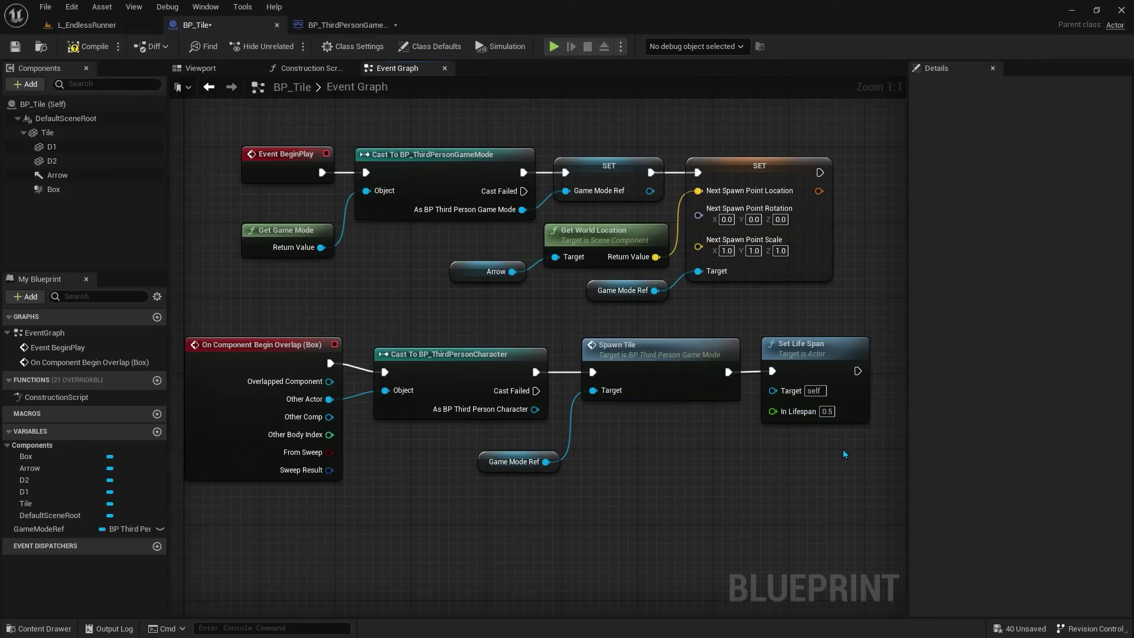
left_click(102, 26)
left_click(262, 46)
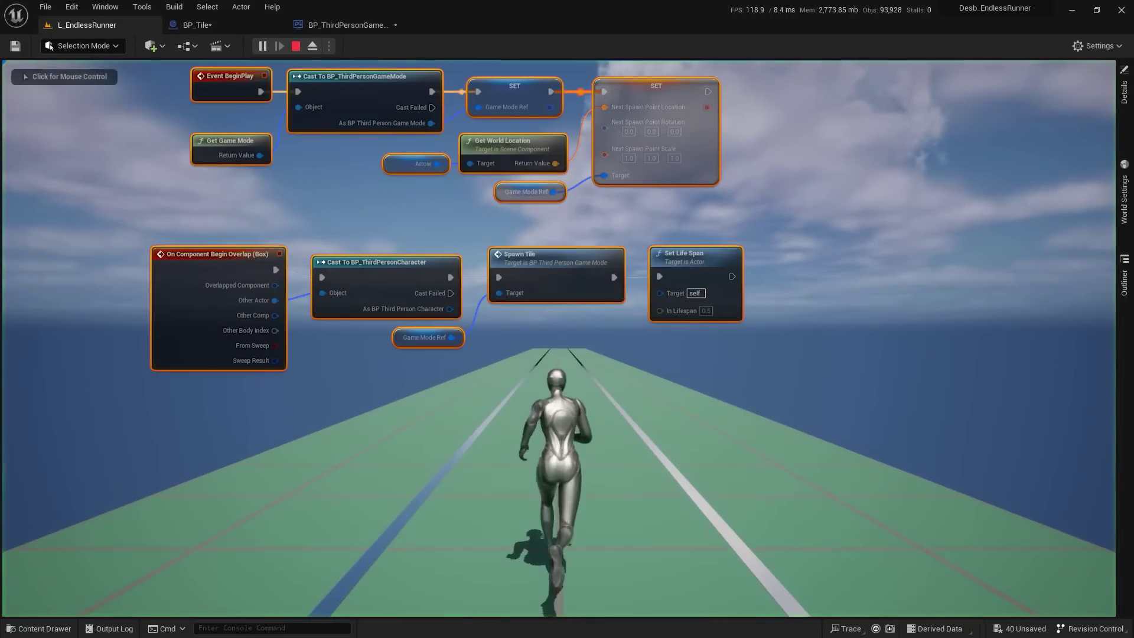
Step: Eject from the runner and fly the camera around to see passed tiles vanishing
key("F8")
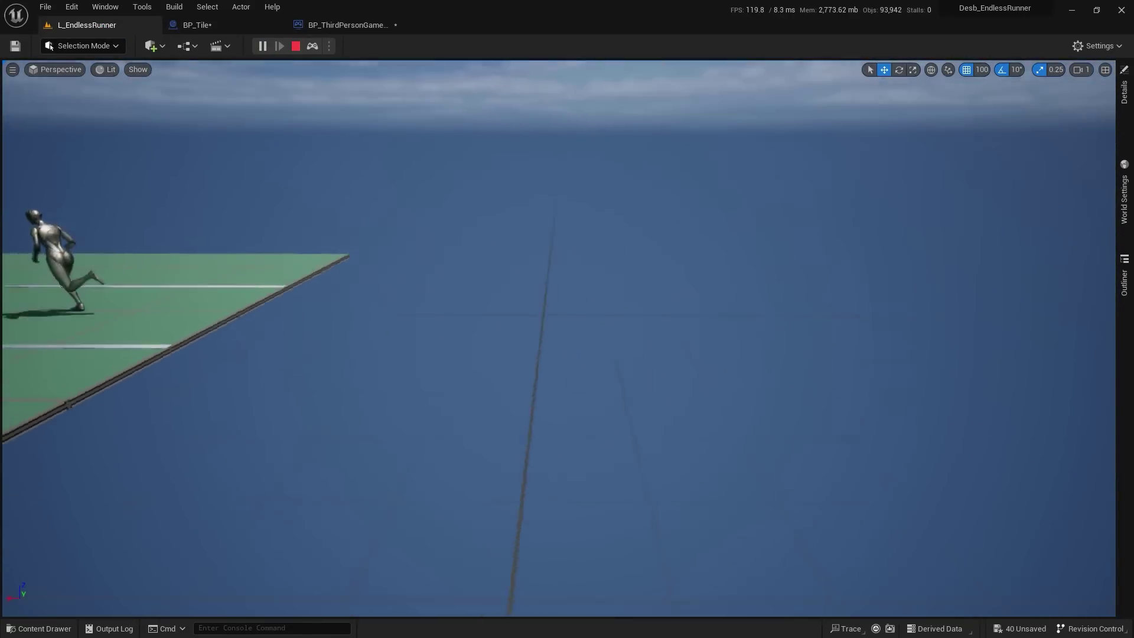
right_click_drag(567, 337, 567, 266)
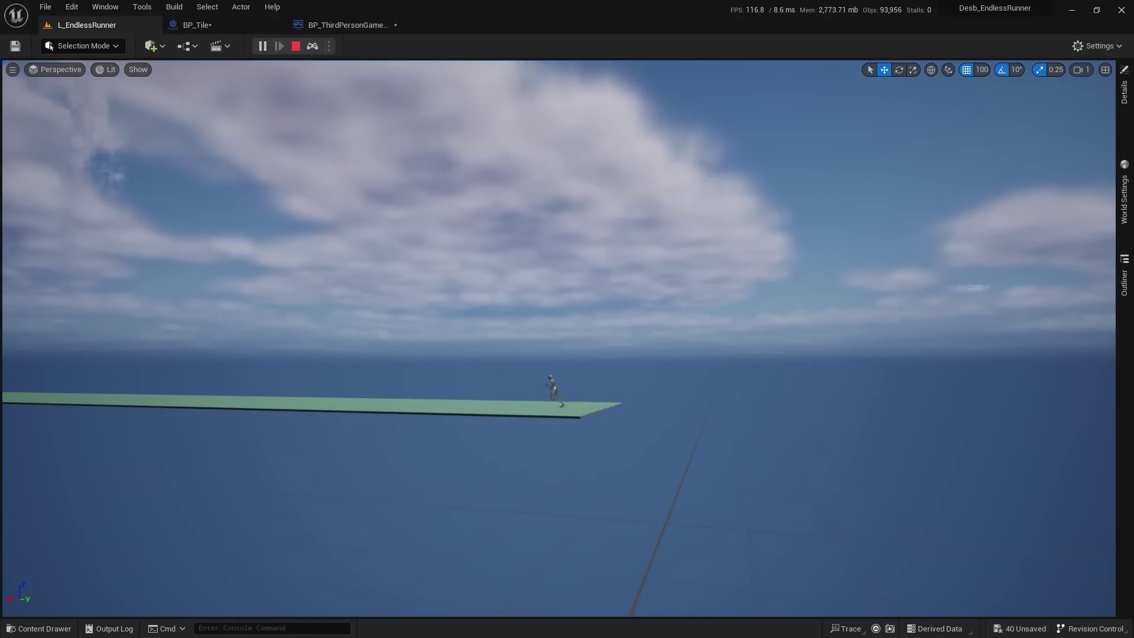
right_click_drag(567, 336, 649, 354)
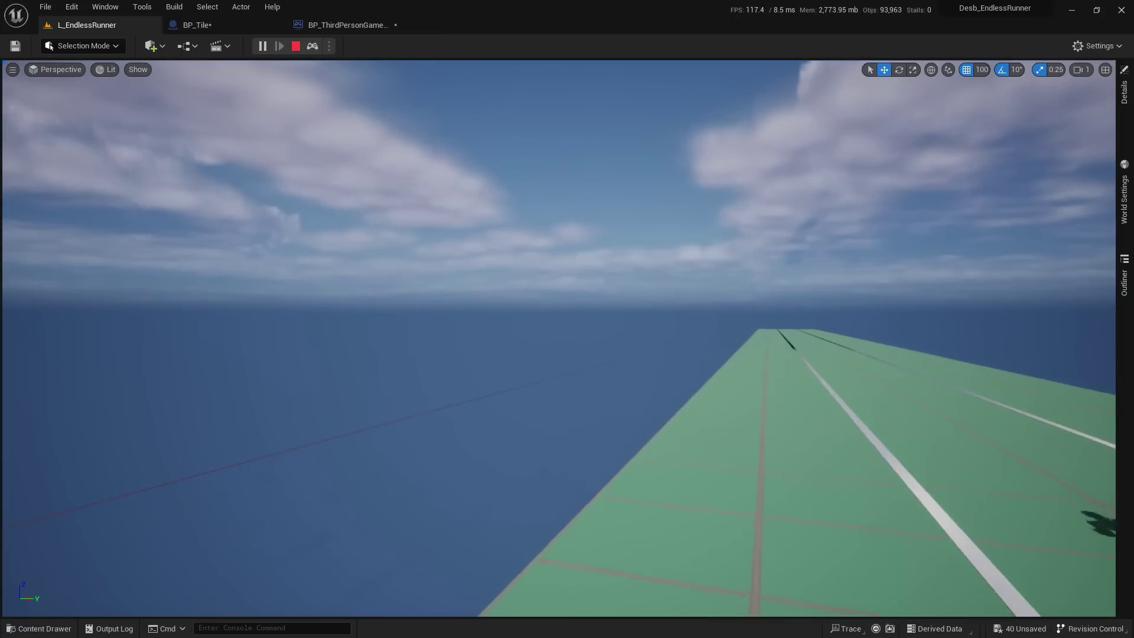
mouse_move(567, 336)
right_mouse_down()
mouse_move(531, 330)
mouse_move(590, 330)
right_mouse_up()
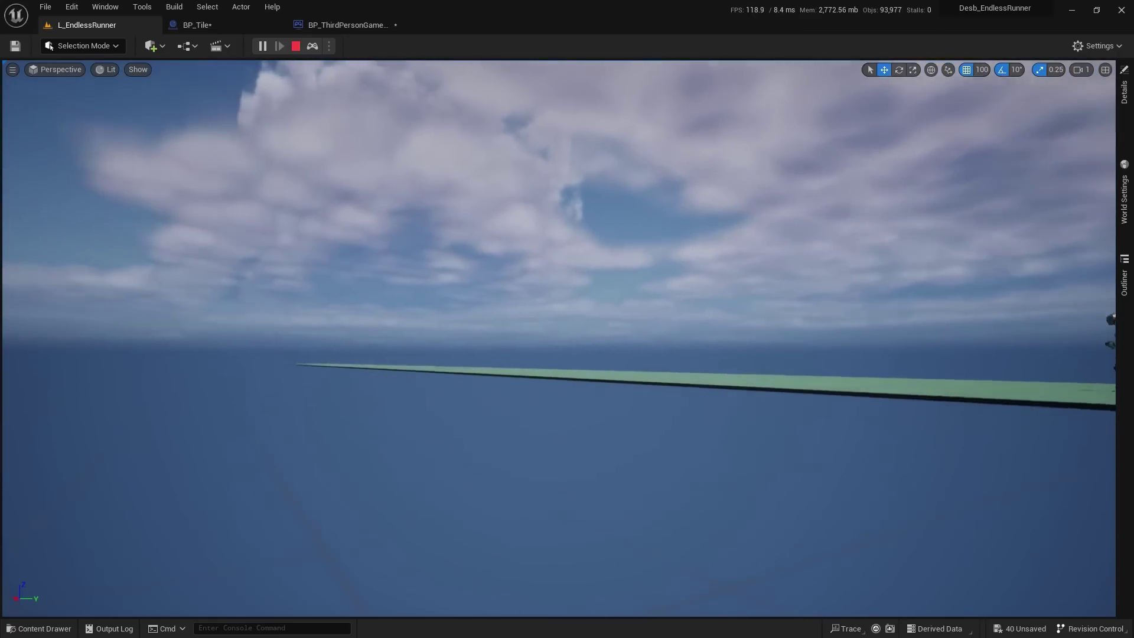
right_click_drag(428, 309, 461, 319)
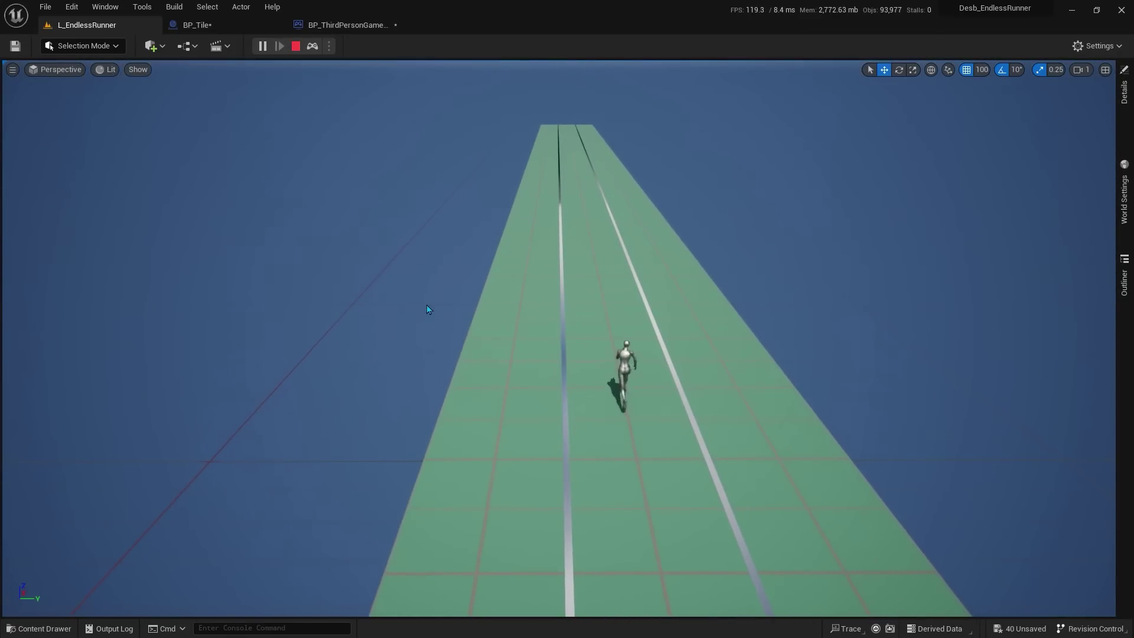
Step: Repossess the runner, make it jump, then eject again to inspect the short remaining track
key("F8")
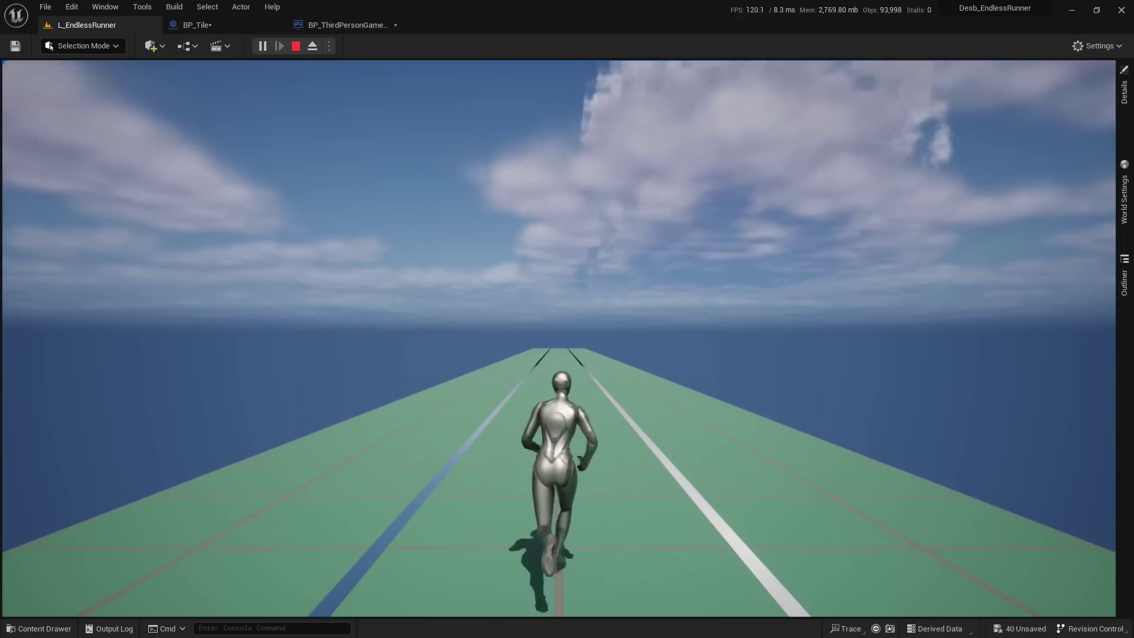
key("space")
key("space")
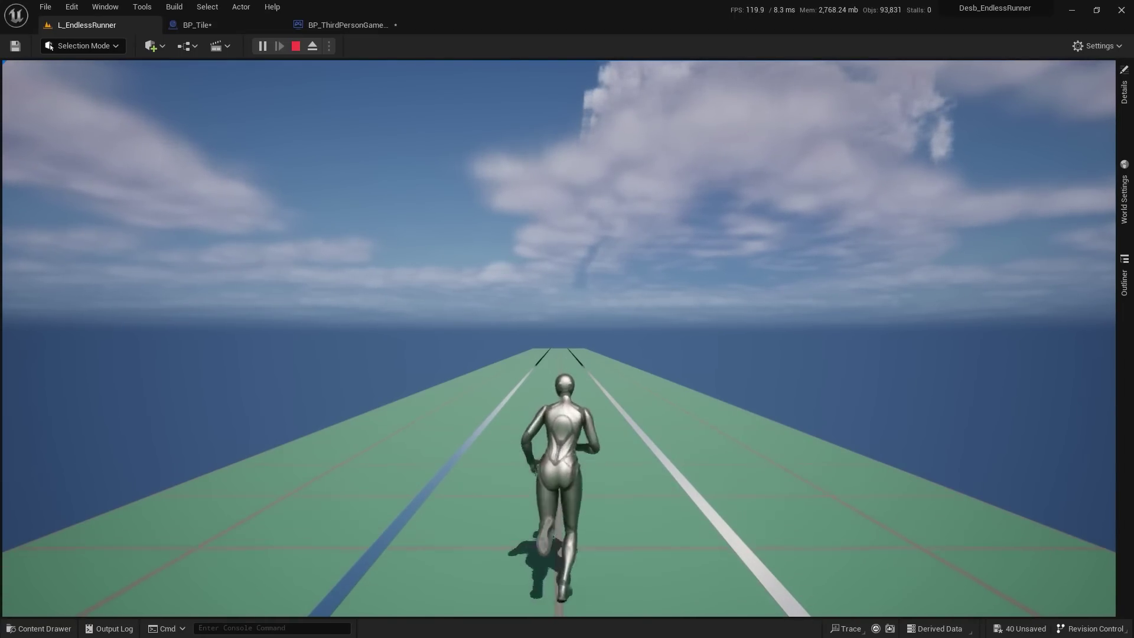
key("F8")
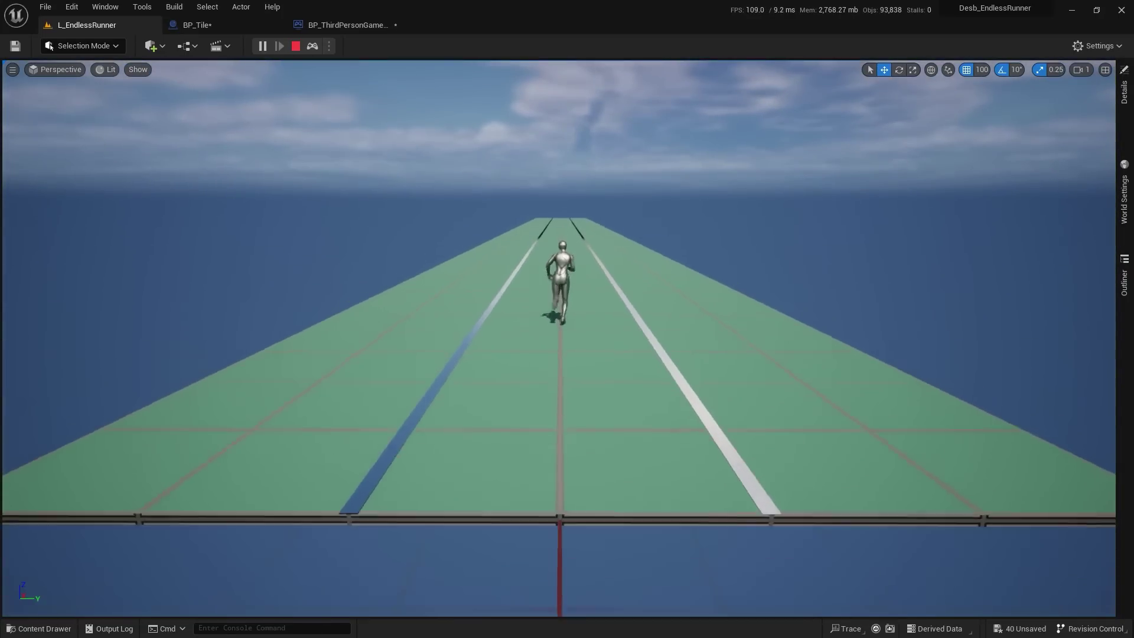
right_click_drag(561, 354, 562, 337)
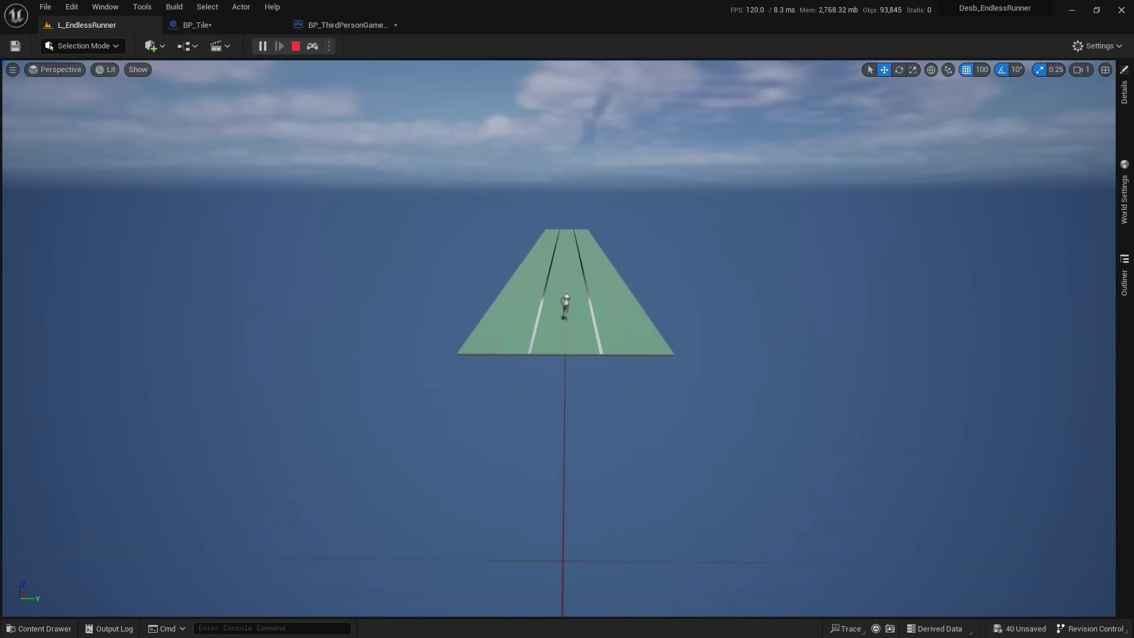